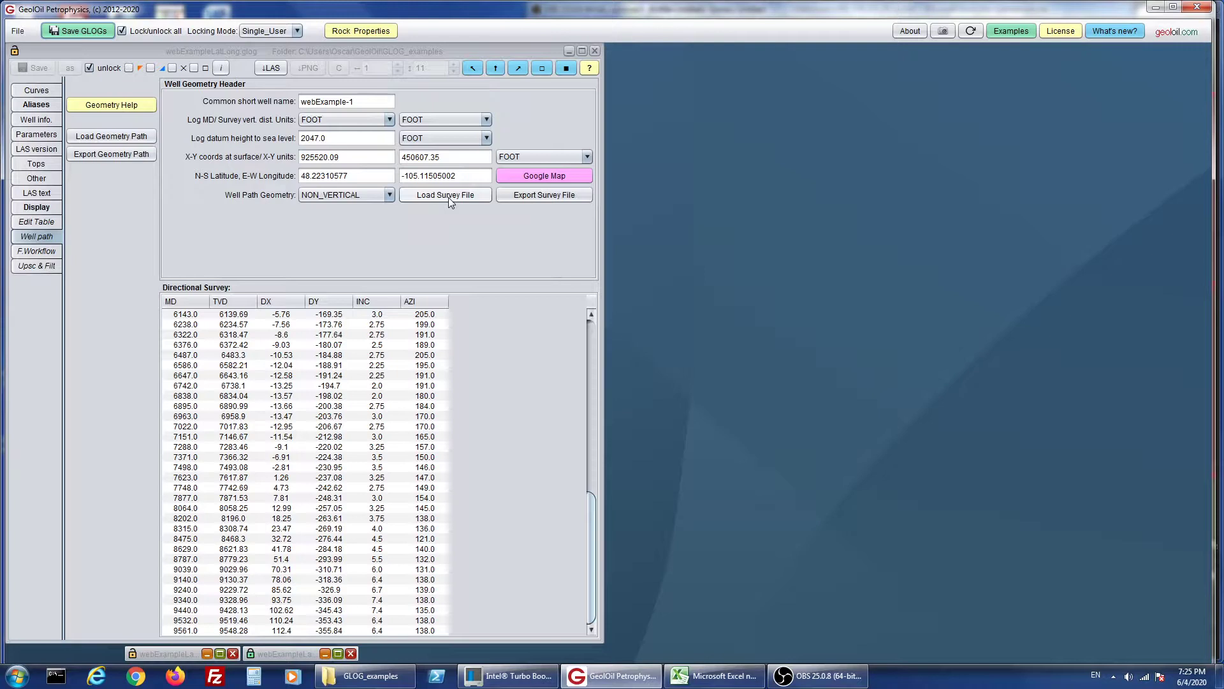
- Examine the log datum height and the X-Y surface coordinates in the well geometry header
click(416, 196)
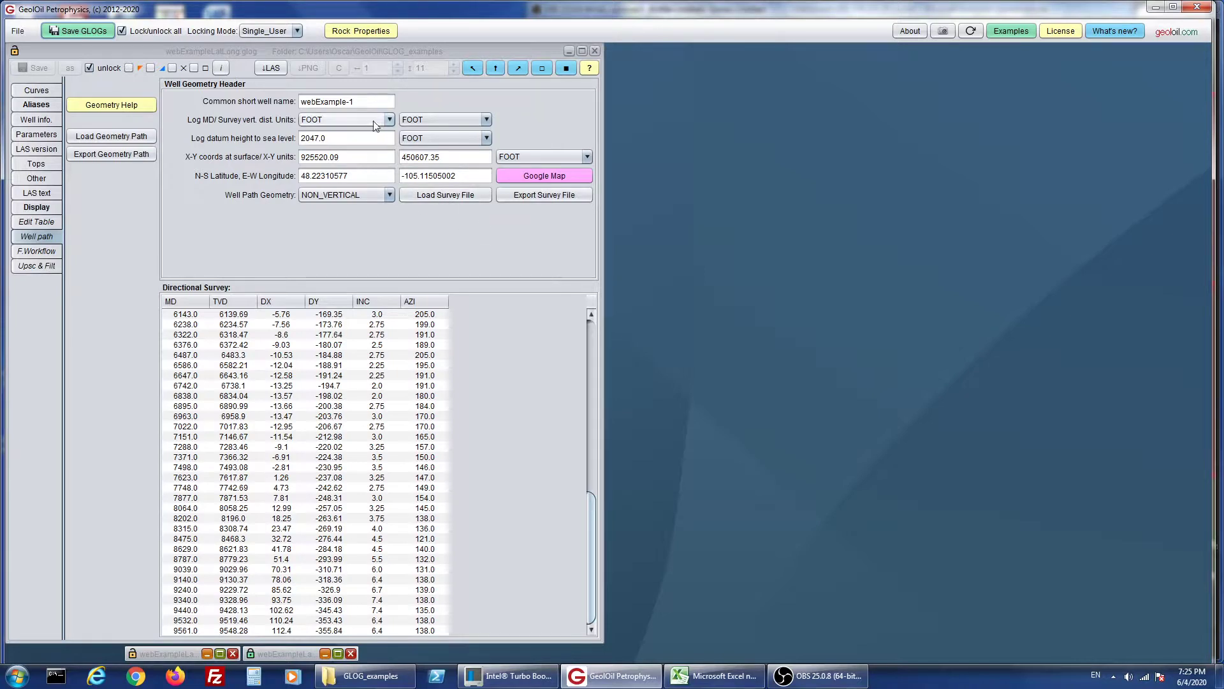
click(330, 138)
drag(331, 138, 292, 138)
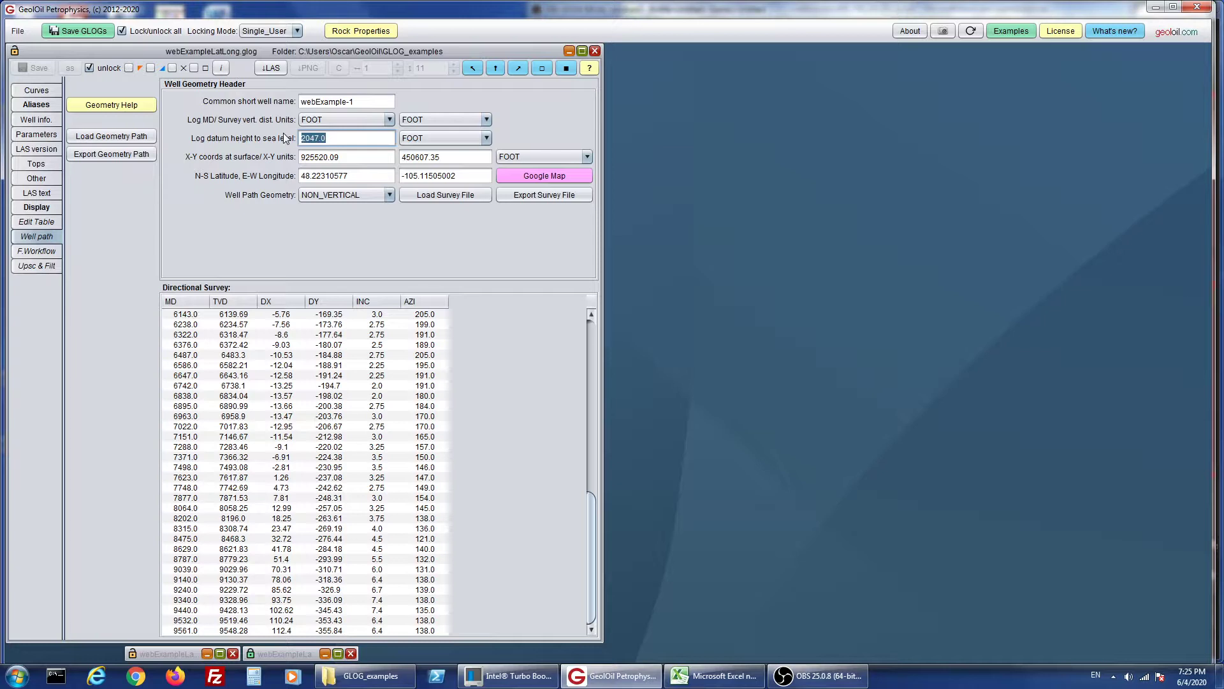
click(365, 144)
drag(364, 157, 278, 147)
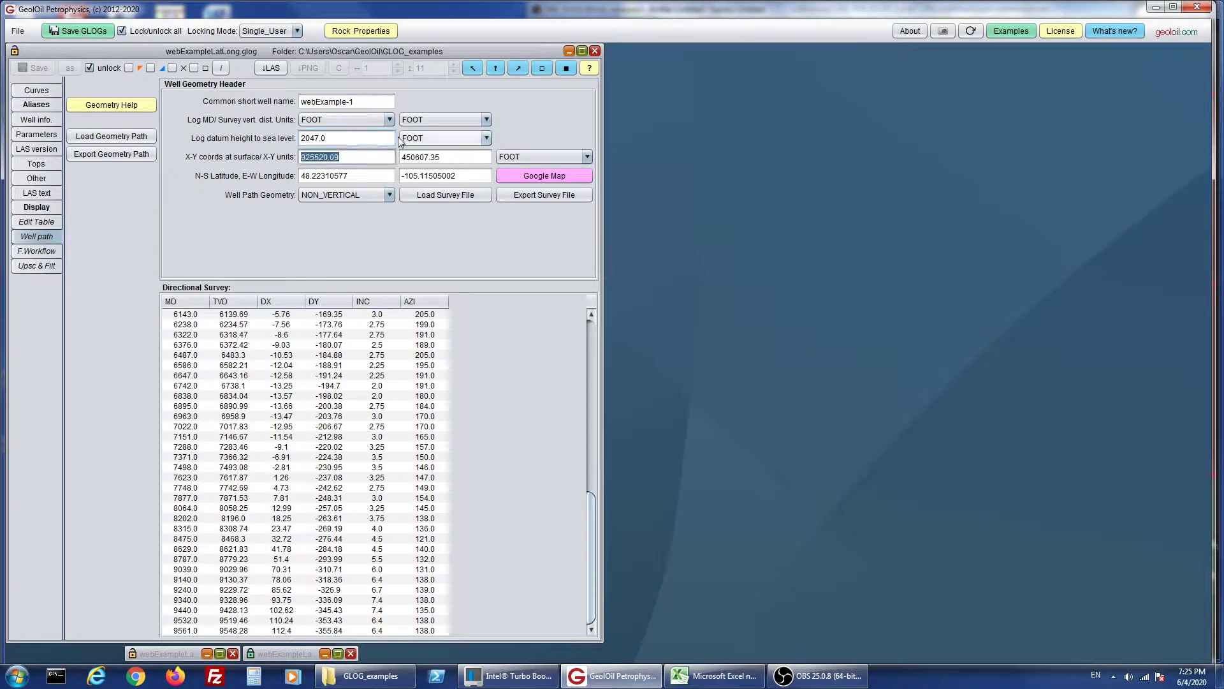
drag(475, 159, 288, 153)
drag(453, 157, 388, 157)
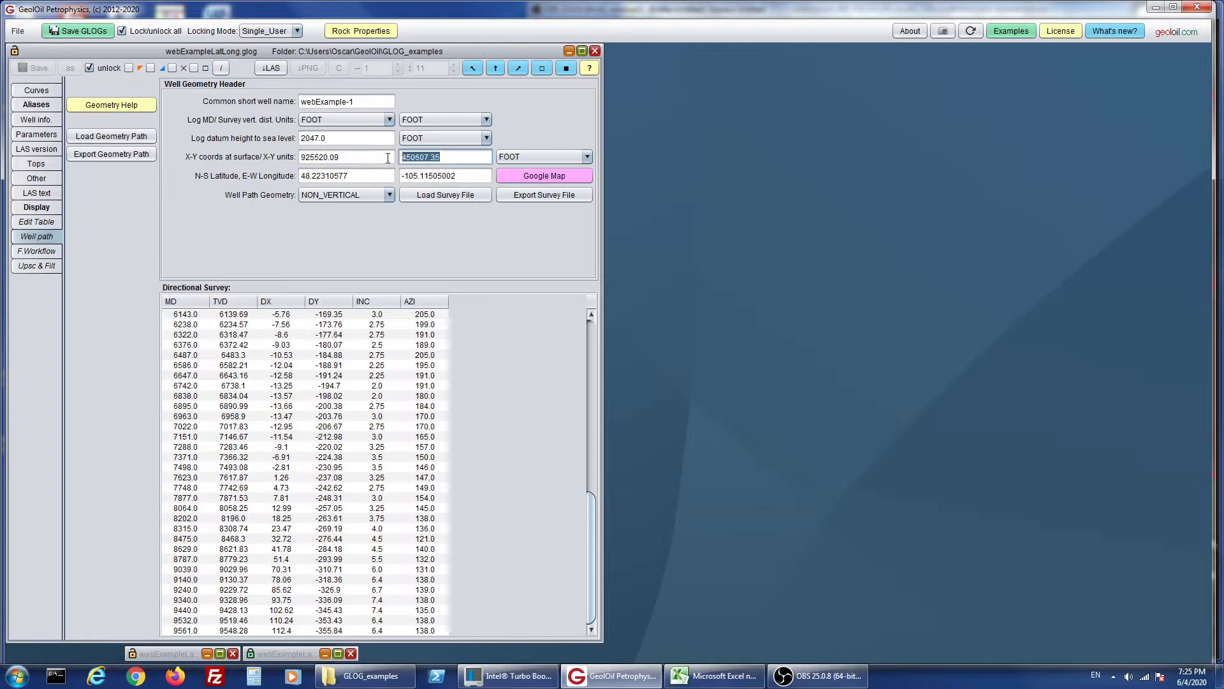
click(387, 157)
click(454, 156)
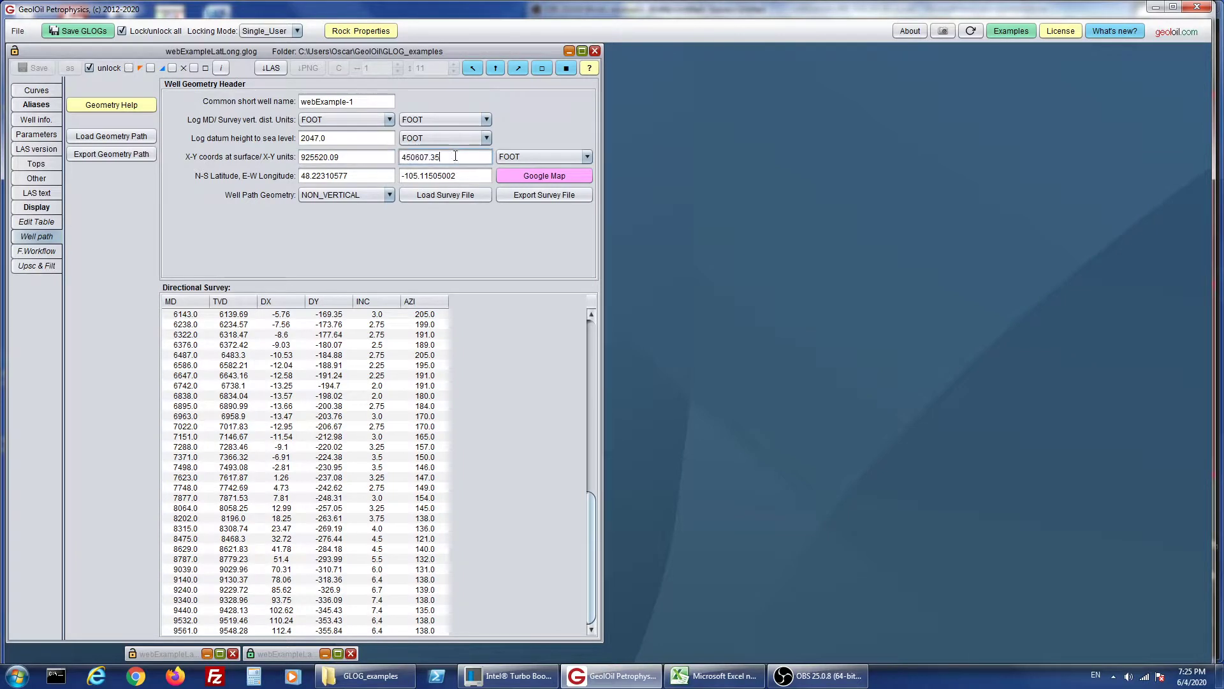
click(381, 155)
- Examine the well's north-south latitude and east-west longitude values in the geometry header
click(366, 176)
drag(366, 177, 279, 174)
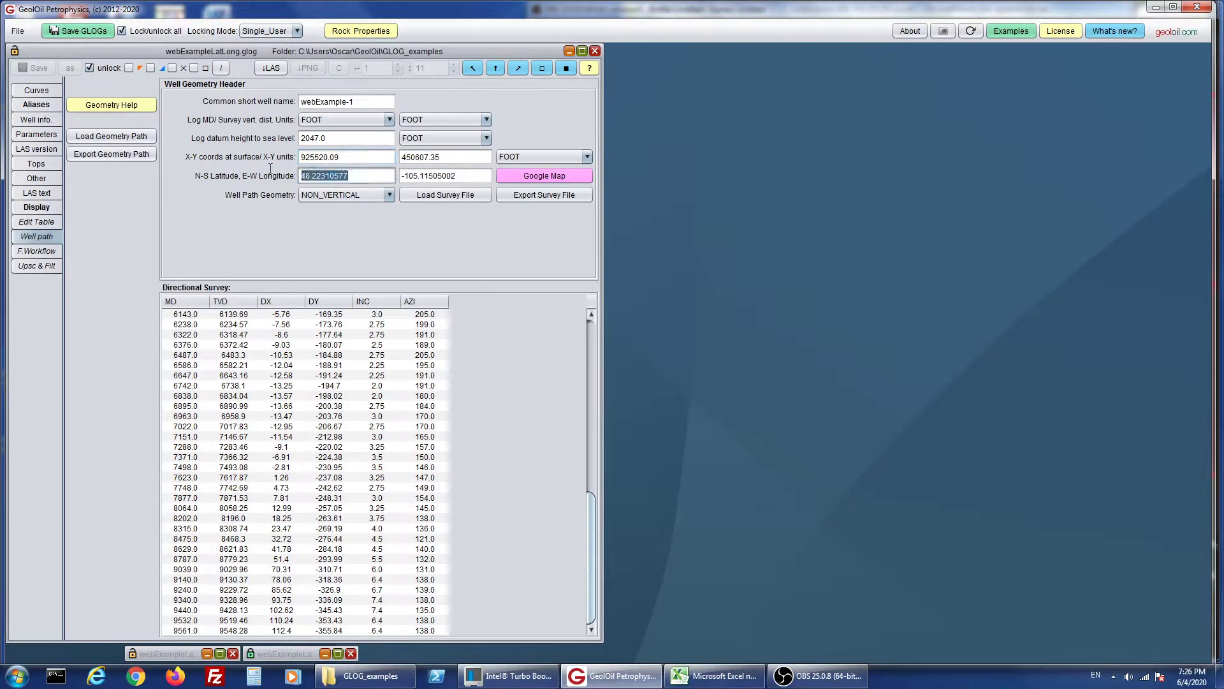
drag(472, 179, 293, 167)
click(366, 178)
drag(481, 180, 392, 173)
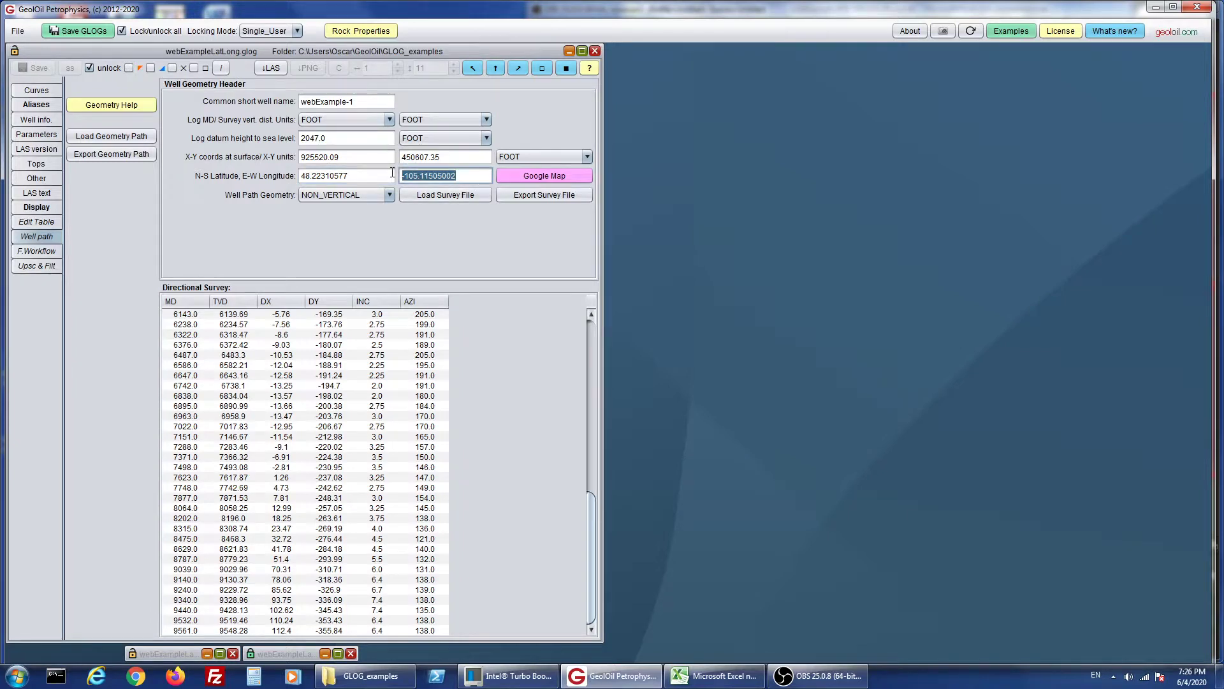
click(482, 179)
click(382, 174)
drag(382, 174, 273, 173)
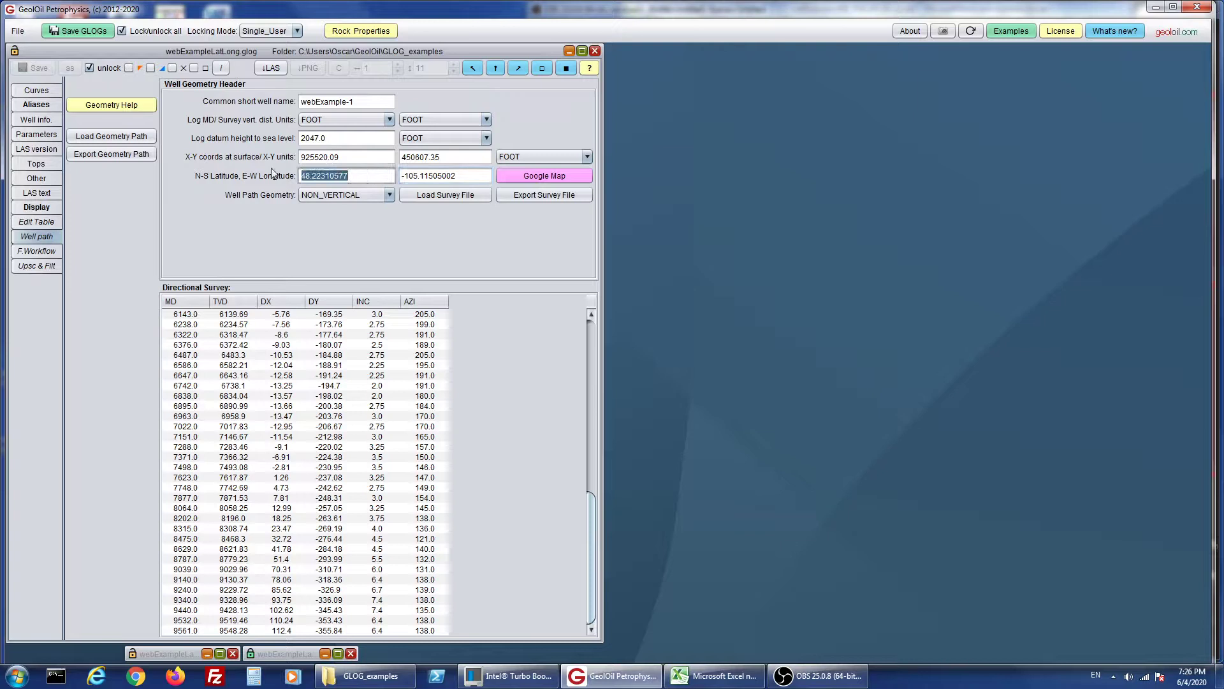
click(385, 178)
- Examine the directional survey table from its first station
drag(594, 533, 587, 336)
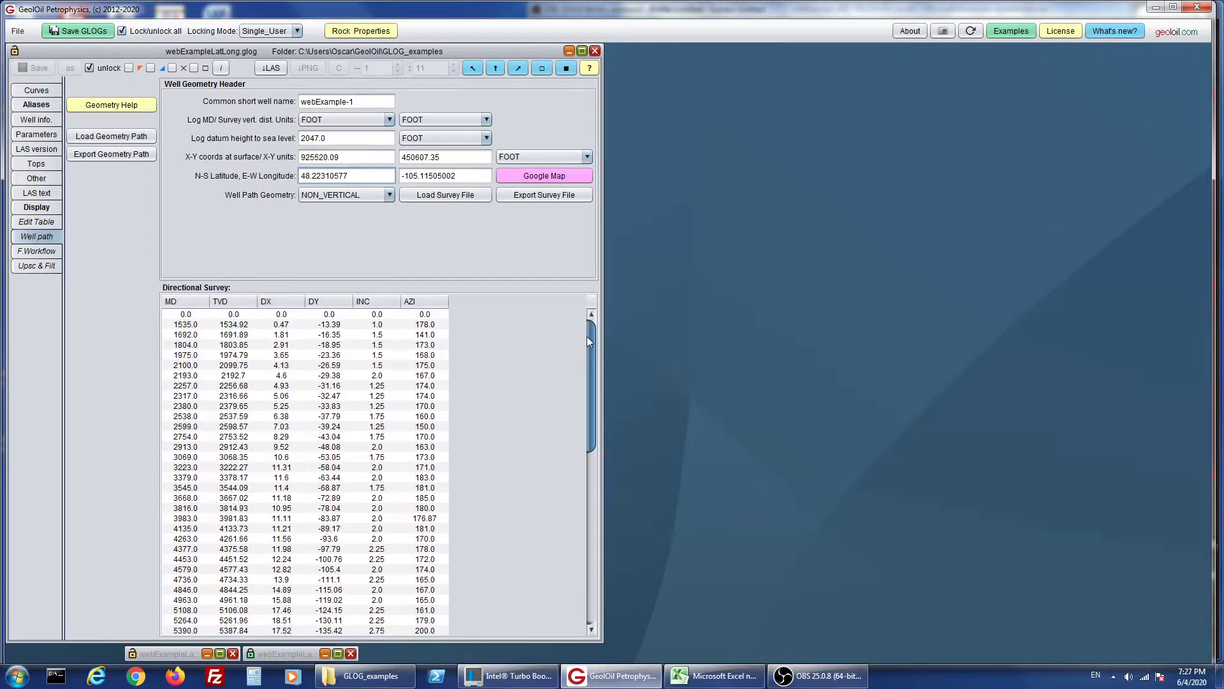
click(186, 315)
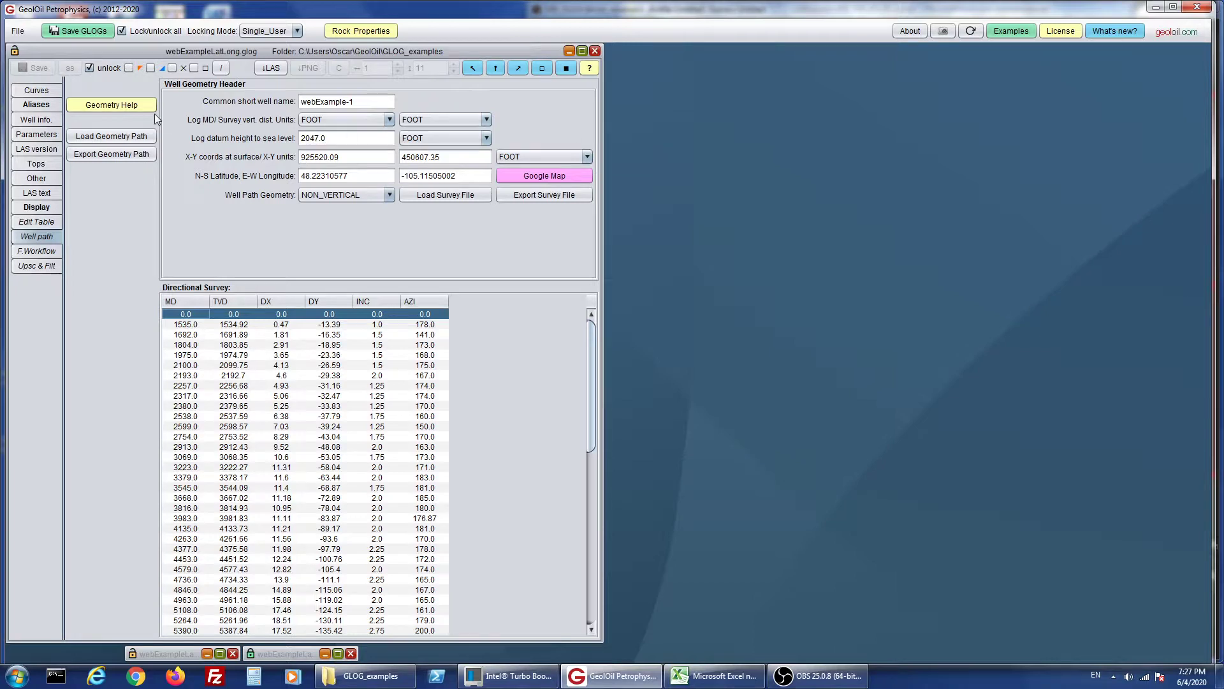
- Open the geometry help and compare its example surveys with MD, INC, AZI columns and with MD, TVD, DX, DY columns
click(115, 109)
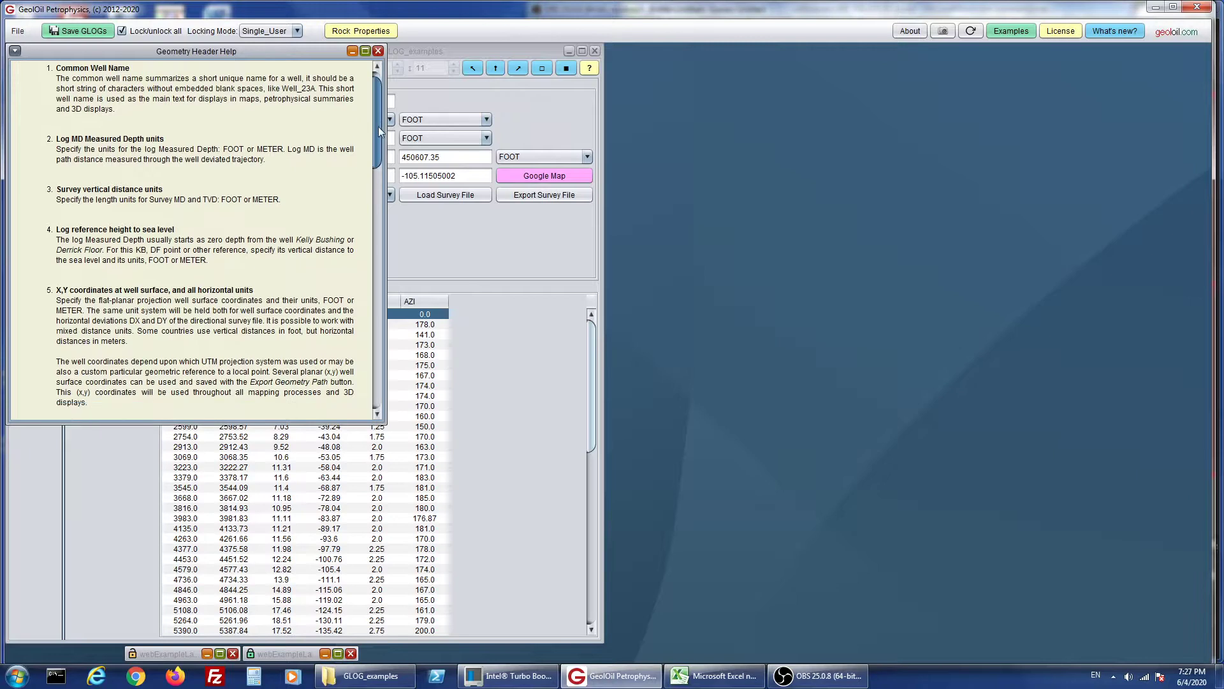
drag(378, 126, 369, 377)
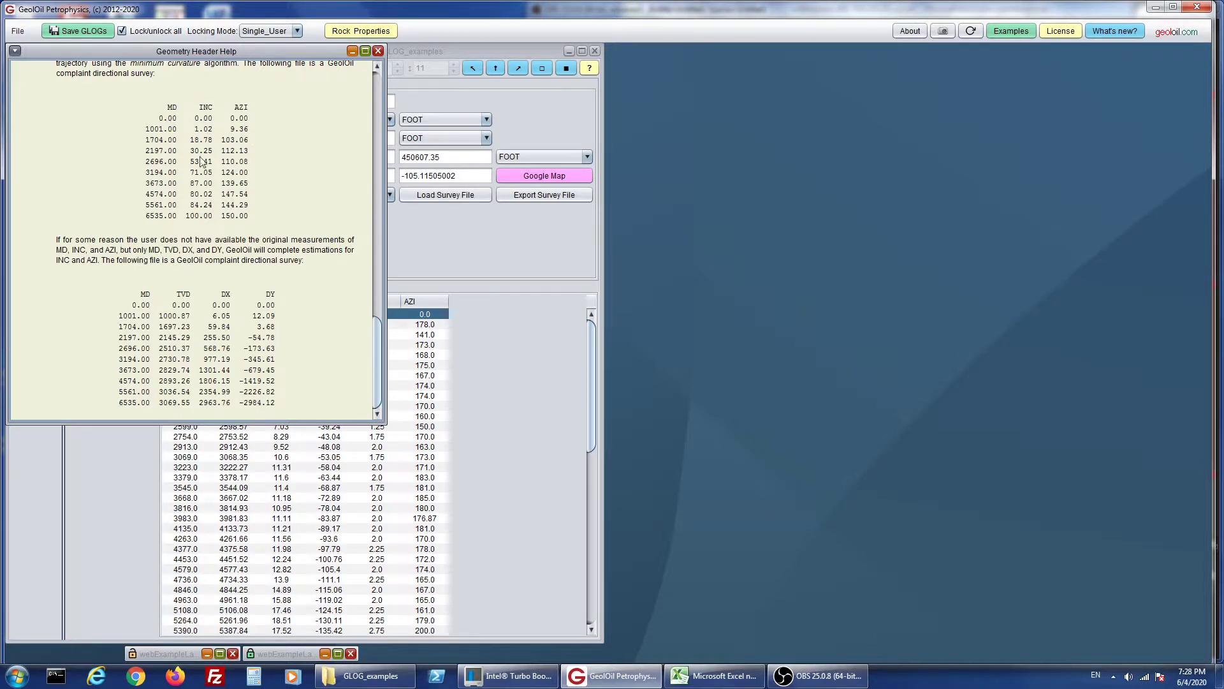
drag(155, 107, 252, 217)
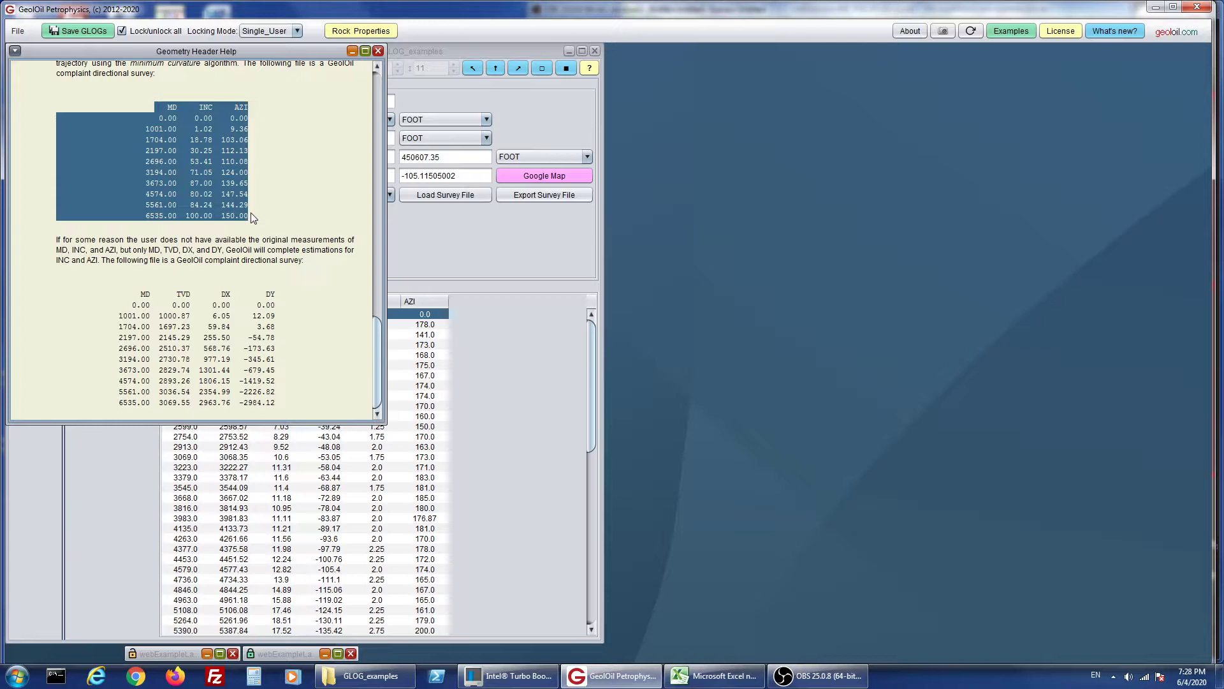
click(301, 197)
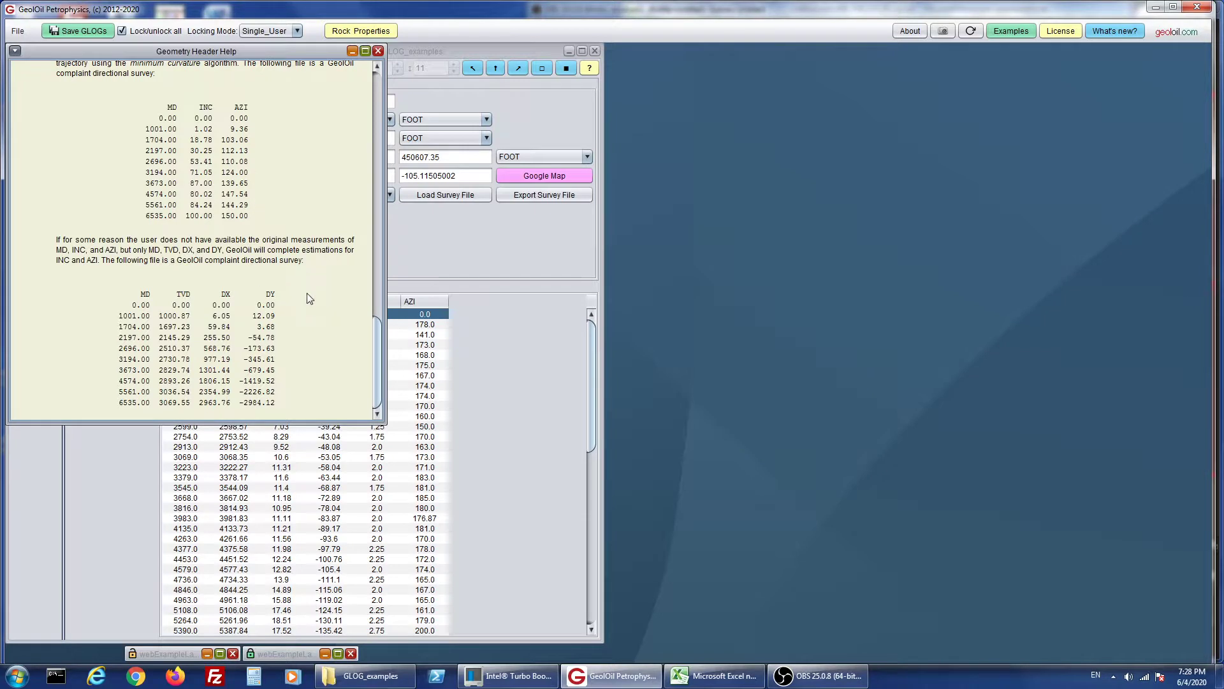
drag(307, 292, 165, 391)
click(89, 298)
drag(89, 298, 303, 407)
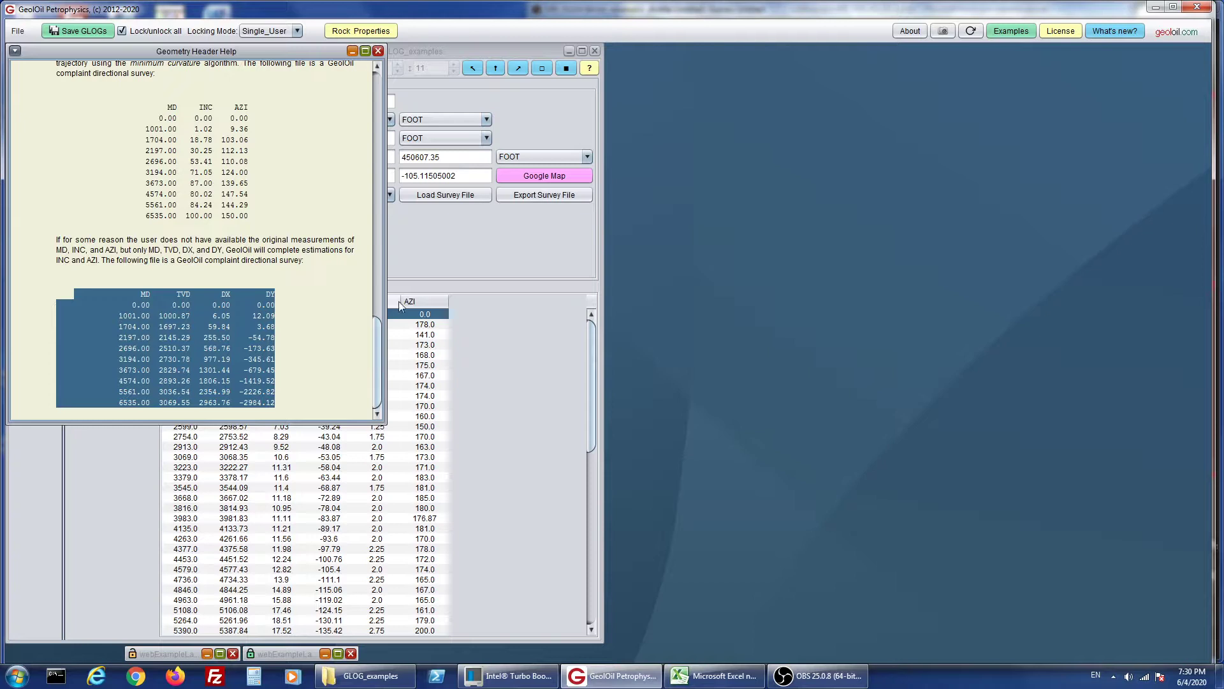
drag(279, 219, 72, 105)
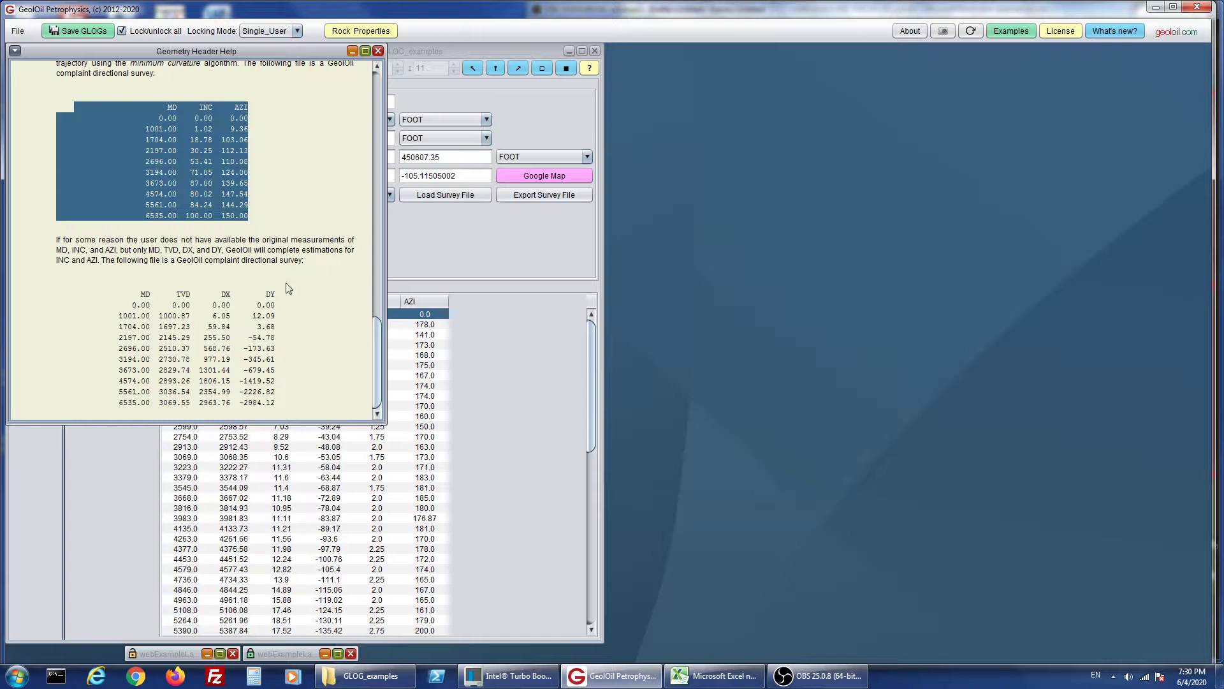
drag(297, 299, 149, 327)
drag(83, 293, 316, 412)
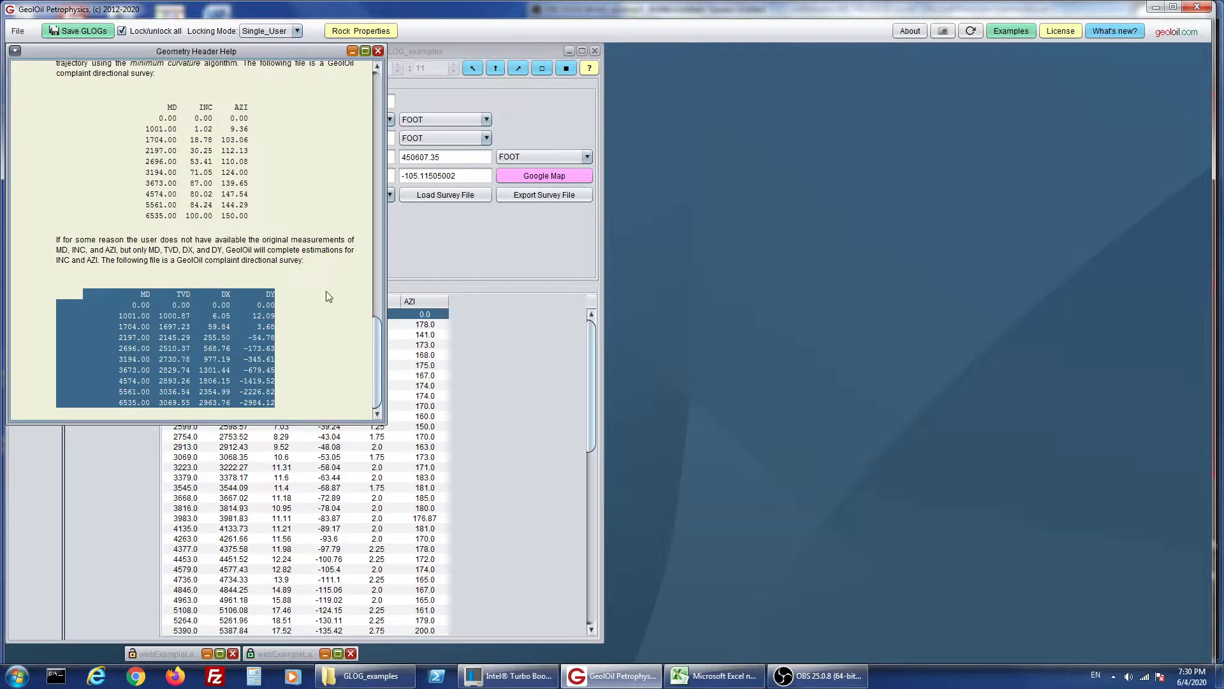
drag(99, 111, 289, 215)
click(301, 208)
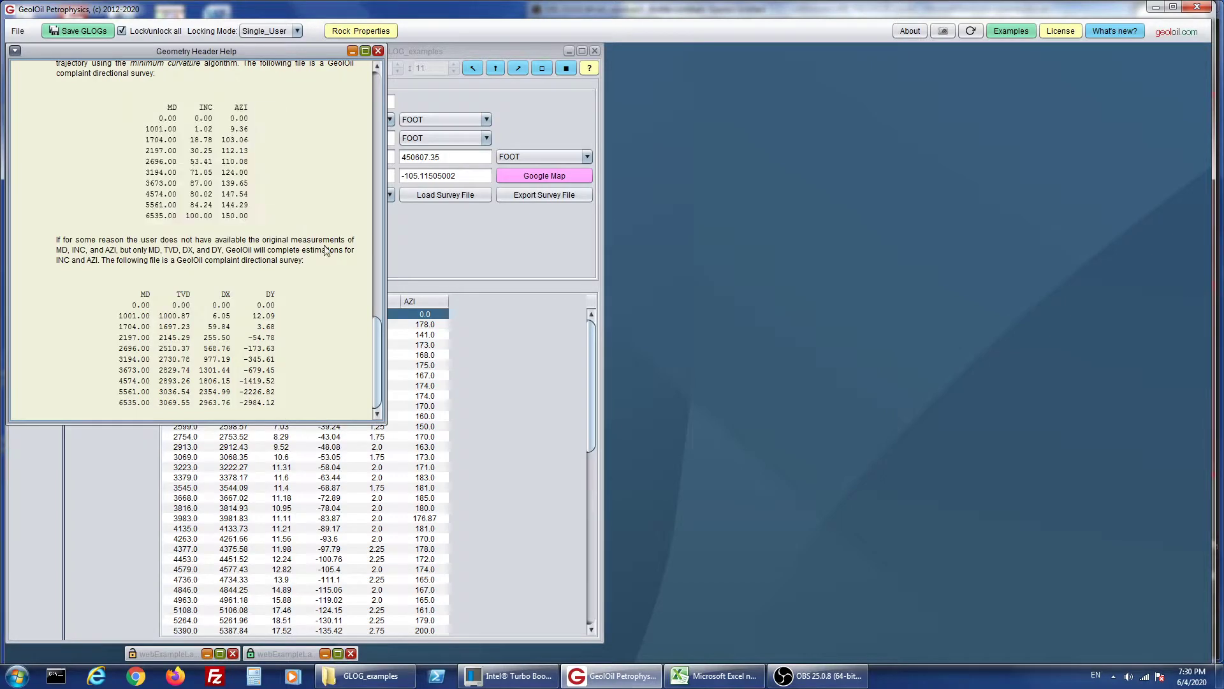
- Compare the help's full six-column example survey with the example containing only MD, INC and AZI
drag(380, 365, 377, 316)
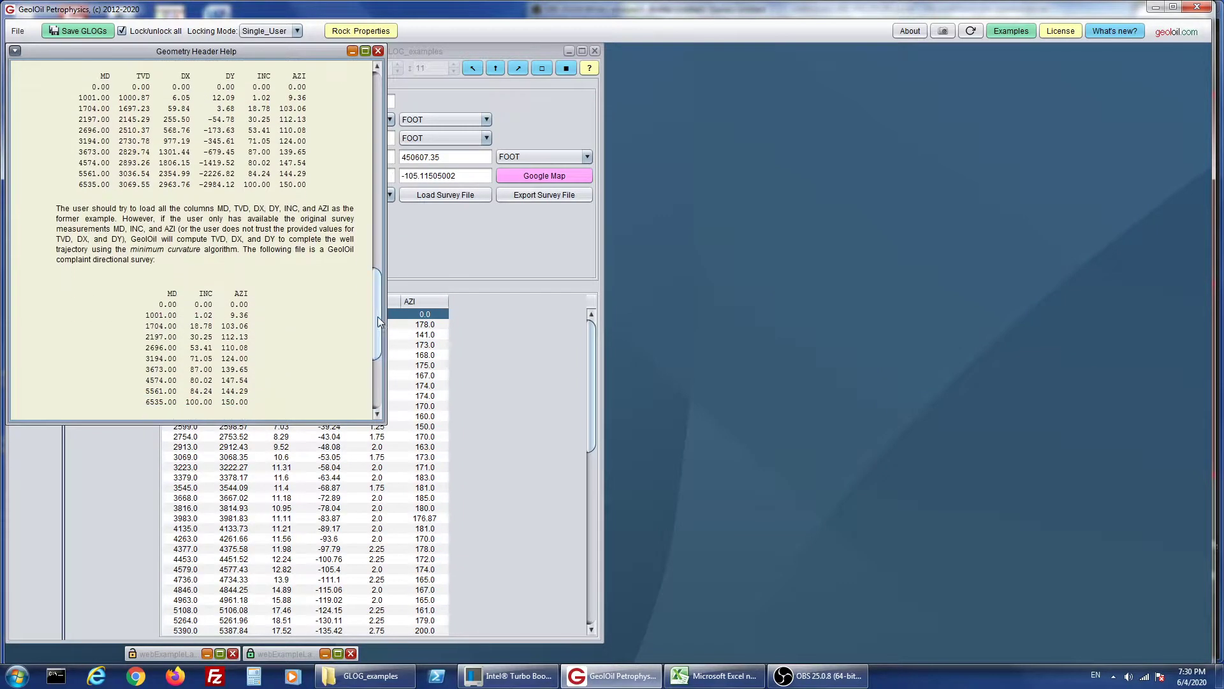
drag(36, 77, 311, 185)
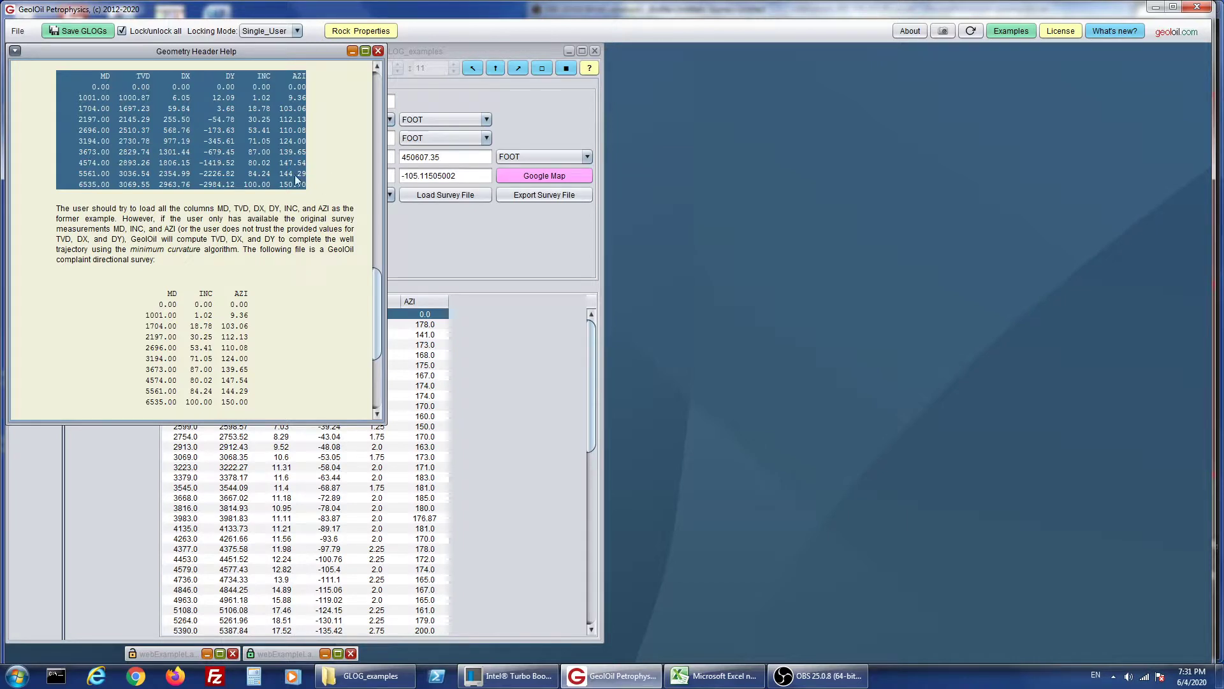
scroll(374, 304, down, 3)
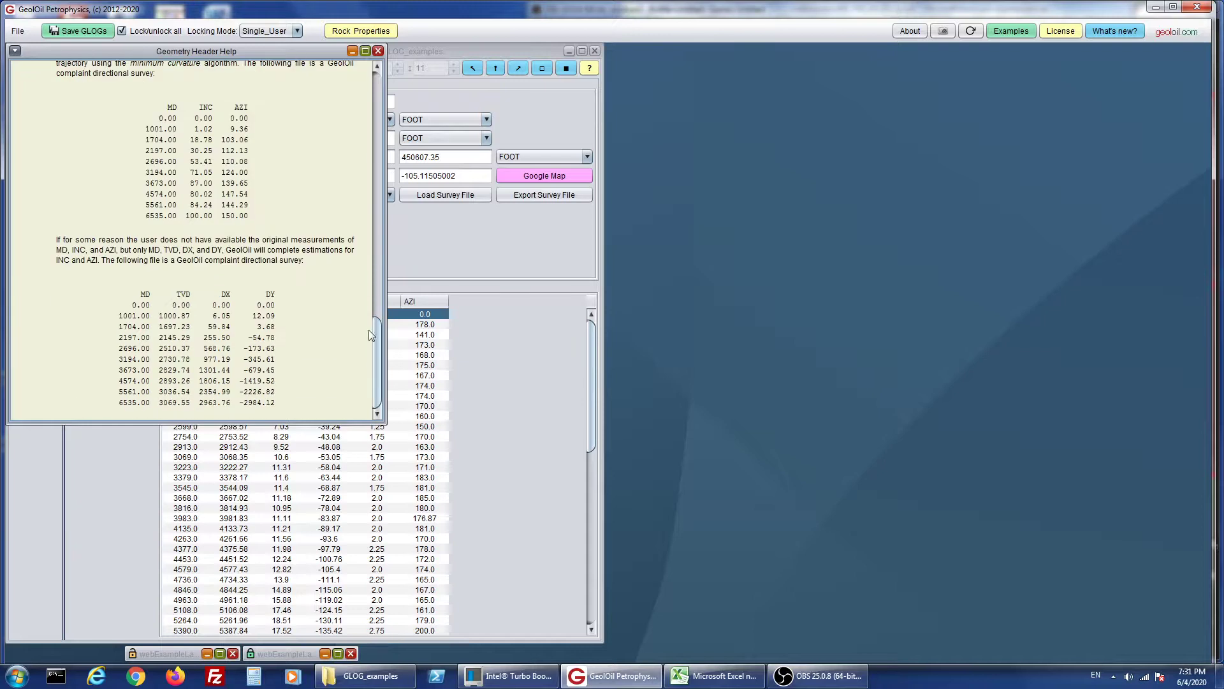
drag(86, 105, 308, 217)
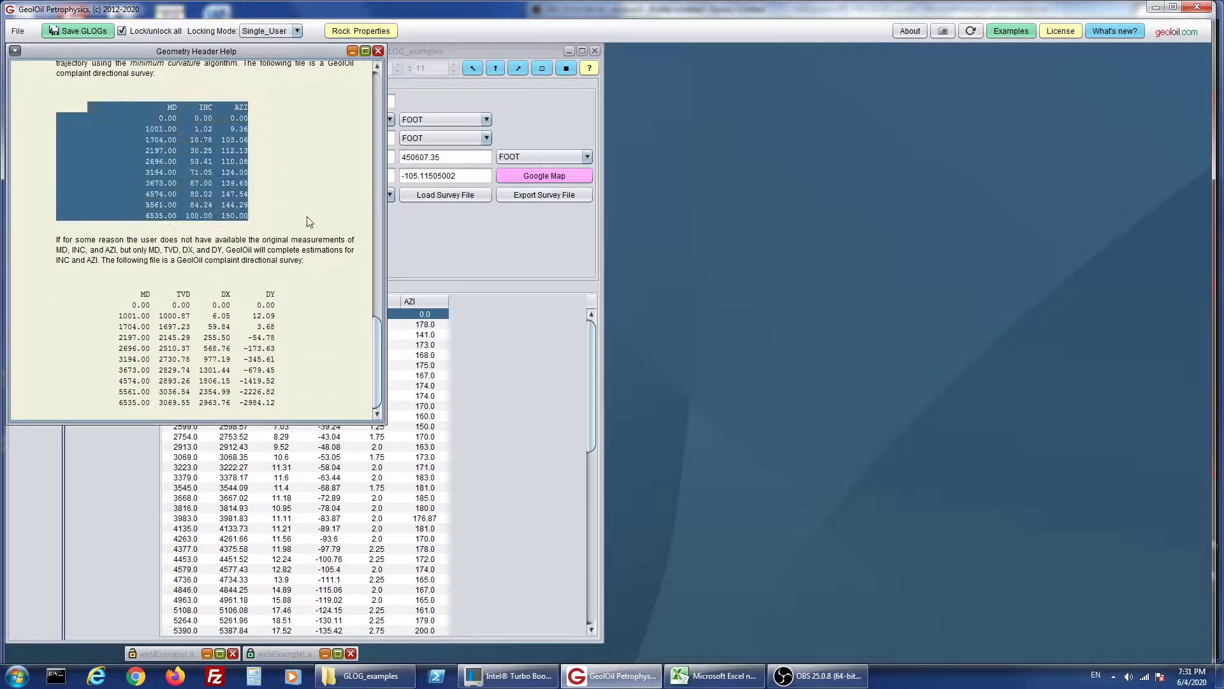
click(375, 355)
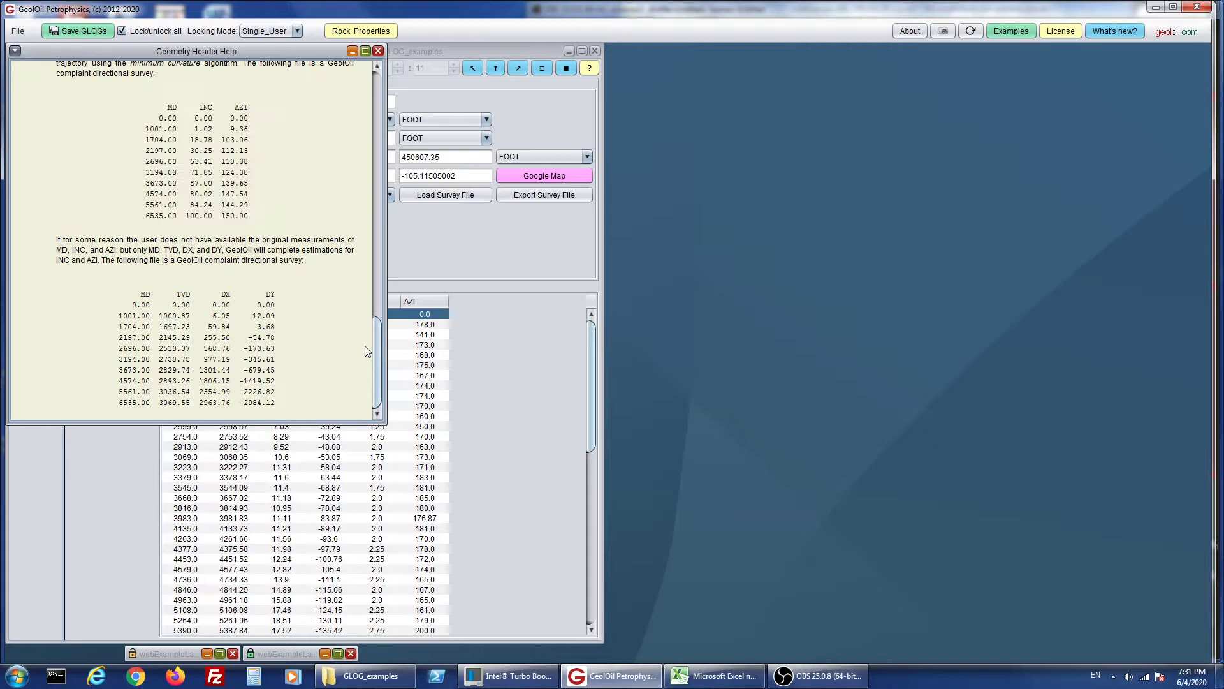
- Read the help's directional survey file requirements, highlighting the "_sur.txt" ending in the example file name
drag(380, 358, 370, 259)
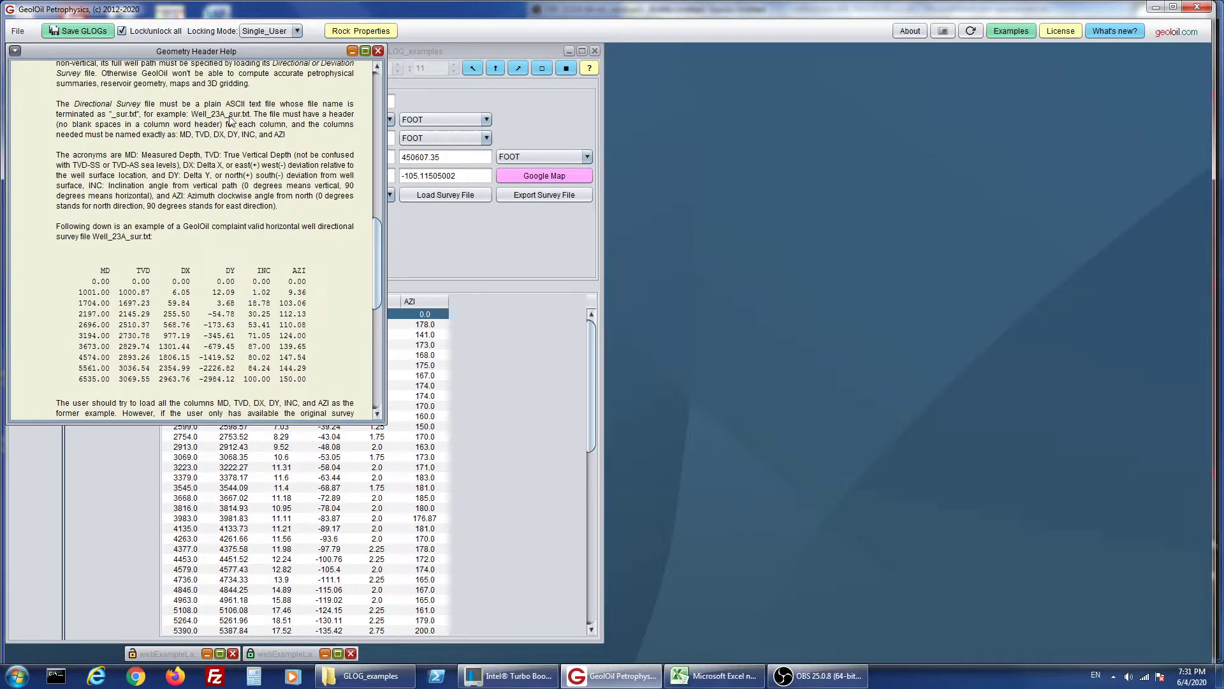
drag(232, 116, 252, 116)
drag(225, 116, 251, 120)
- Find and highlight the help section on N-S Latitude, E-W Longitude, including its Google Map explanation
scroll(380, 240, up, 5)
scroll(381, 240, up, 9)
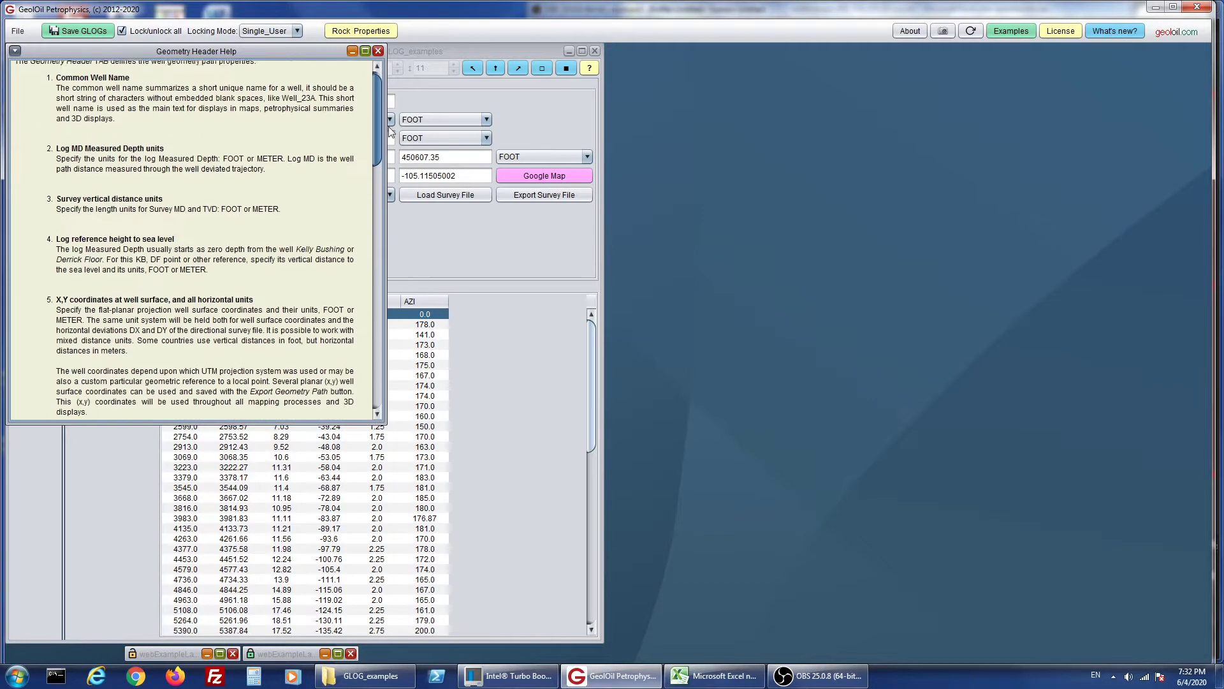
scroll(383, 192, down, 8)
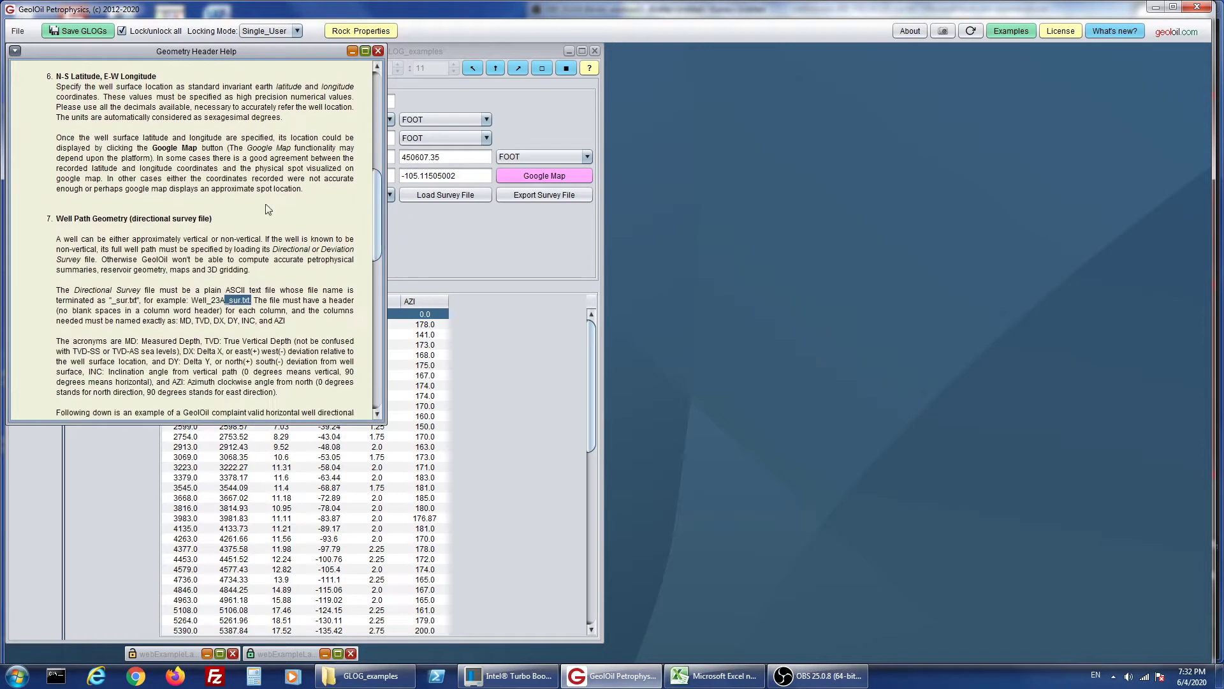
drag(38, 77, 306, 201)
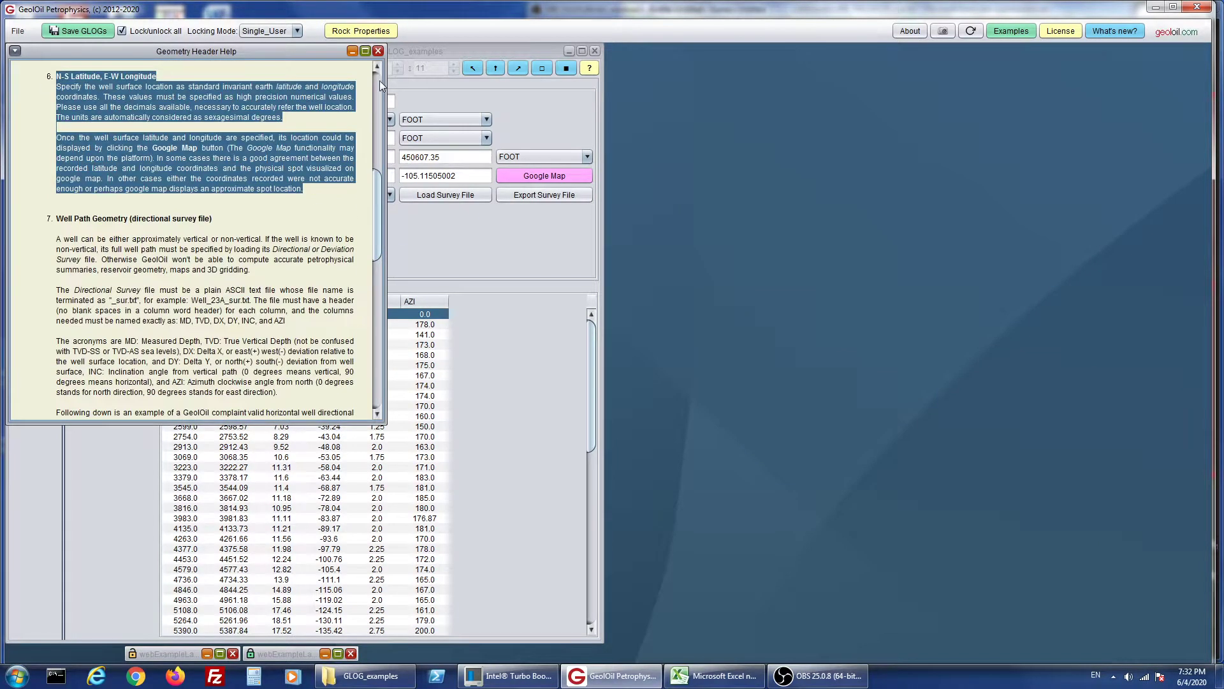
- Minimize the geometry help and recheck the latitude and longitude values in the well geometry header
click(352, 51)
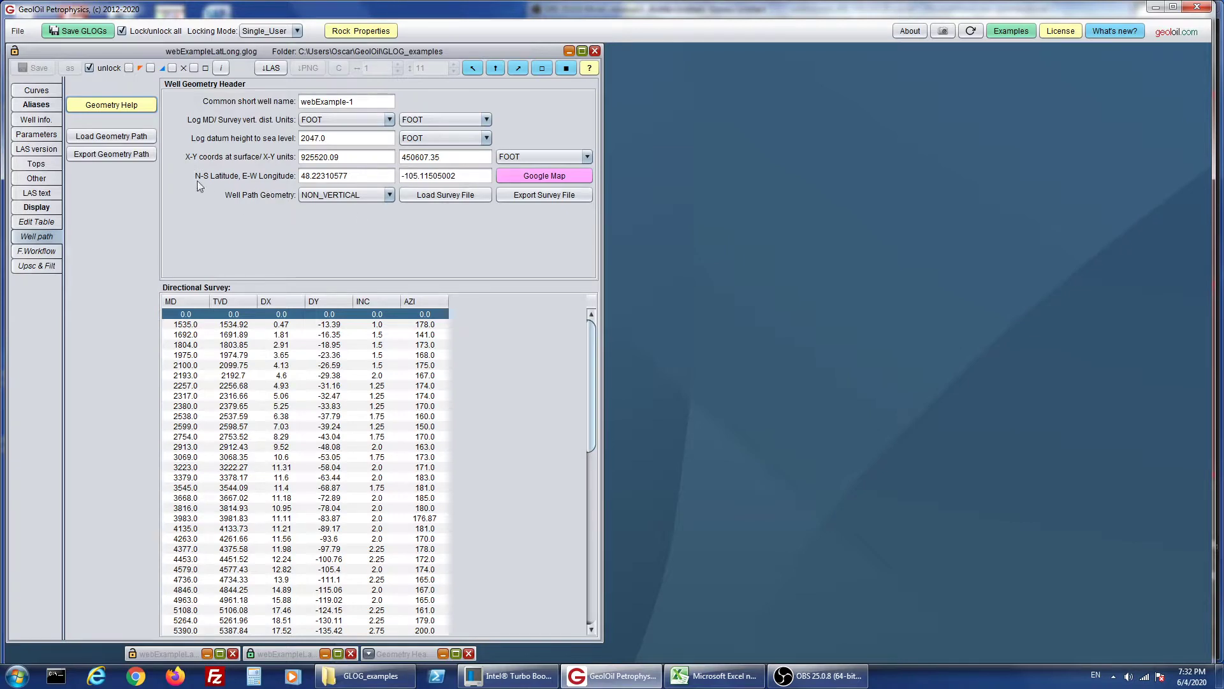
drag(349, 175, 293, 168)
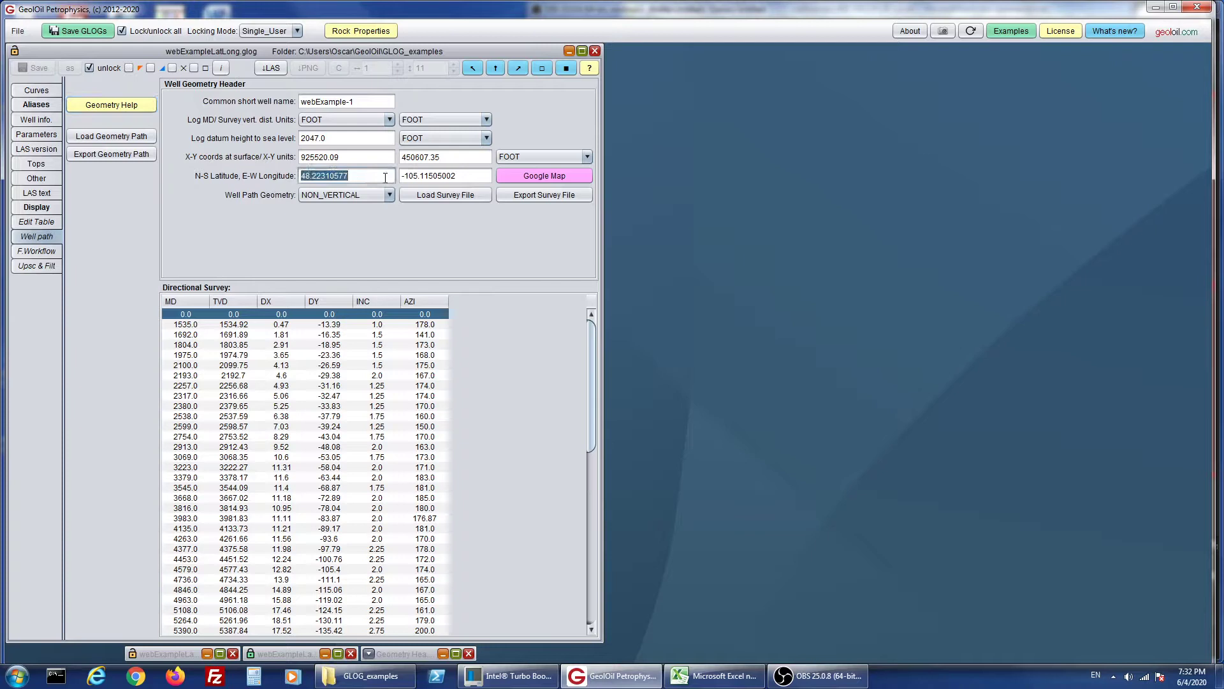
key(End)
drag(467, 179, 396, 170)
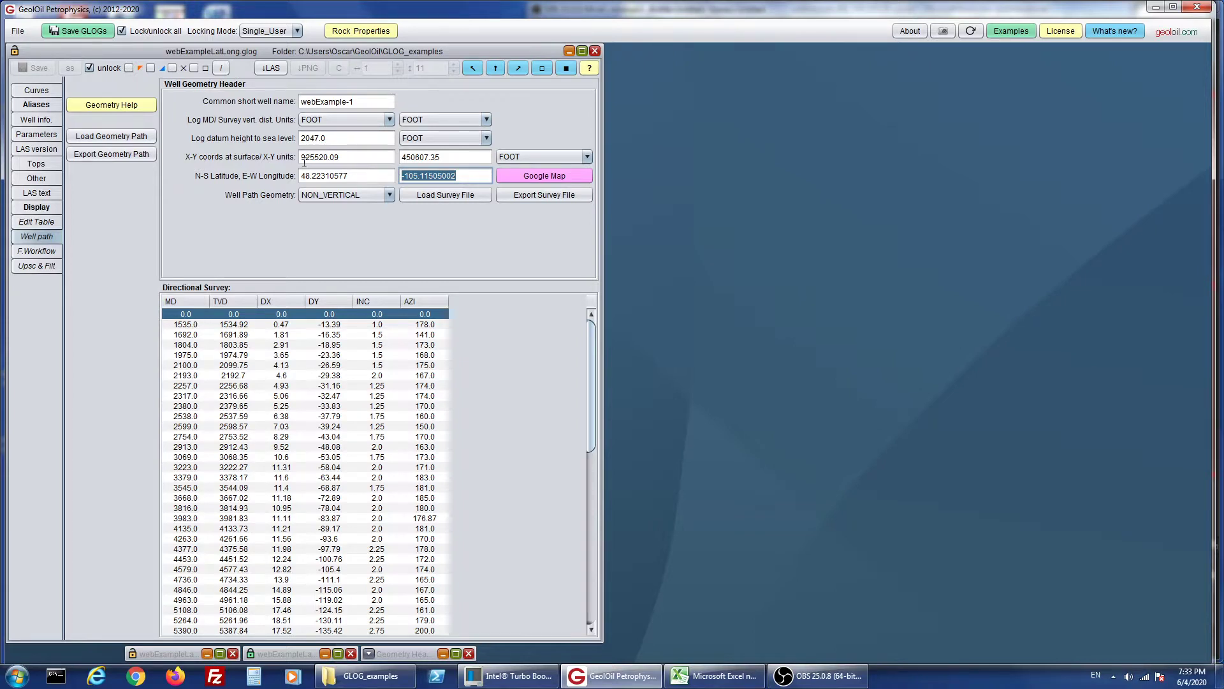
click(362, 175)
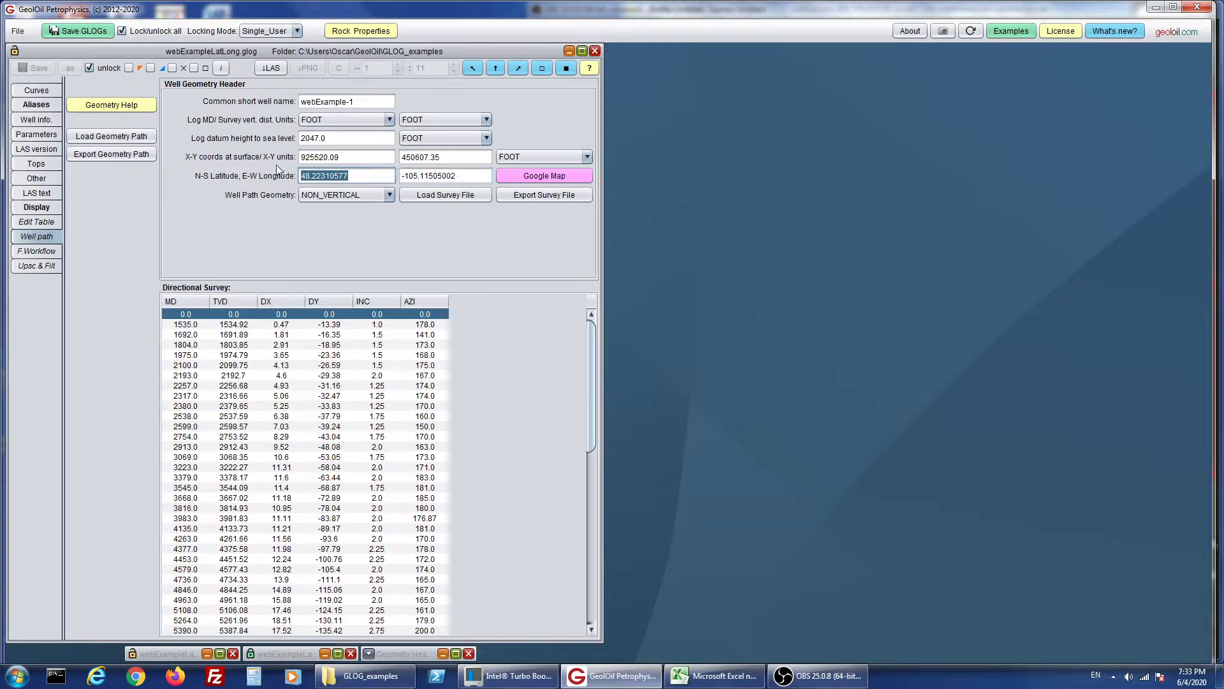
click(391, 175)
- Show the well's surface location in Google Maps and view its surroundings up close in satellite imagery
click(543, 174)
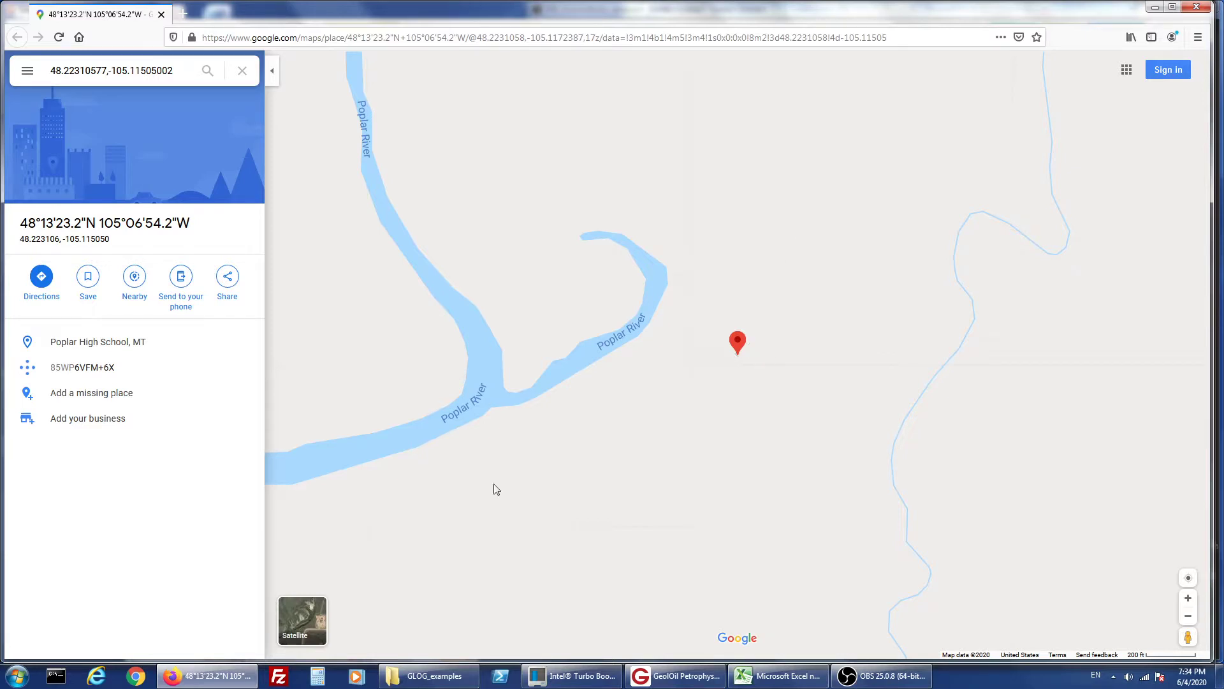
click(302, 622)
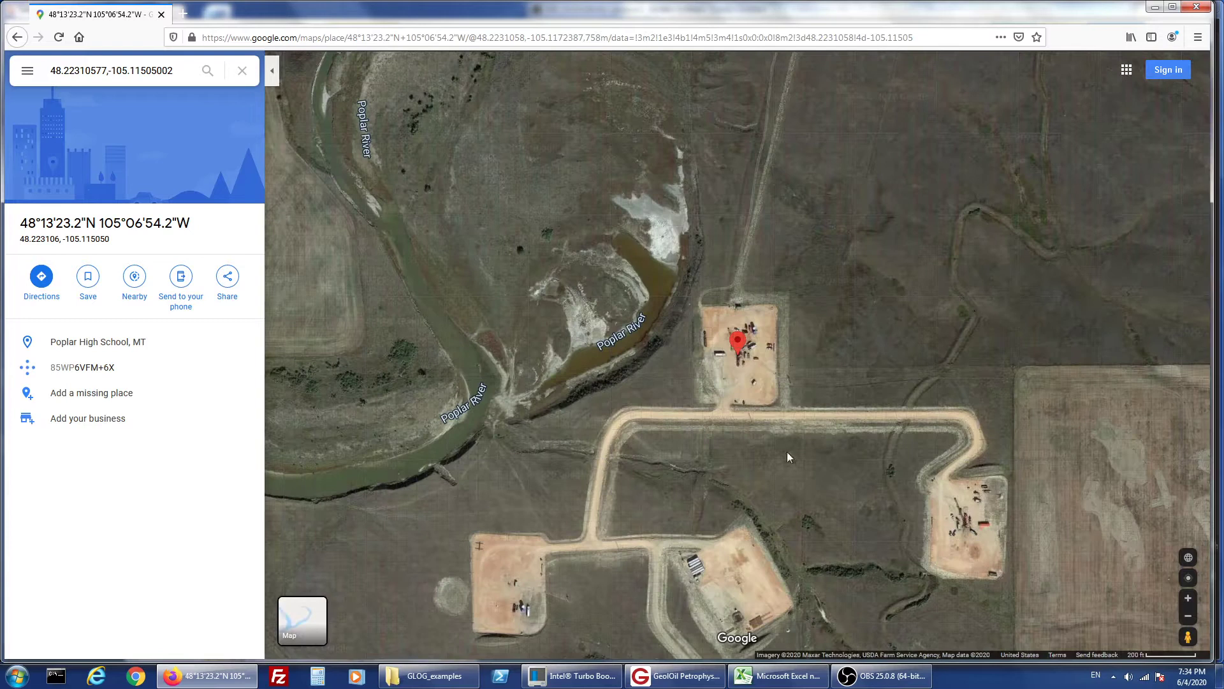
drag(824, 474, 679, 411)
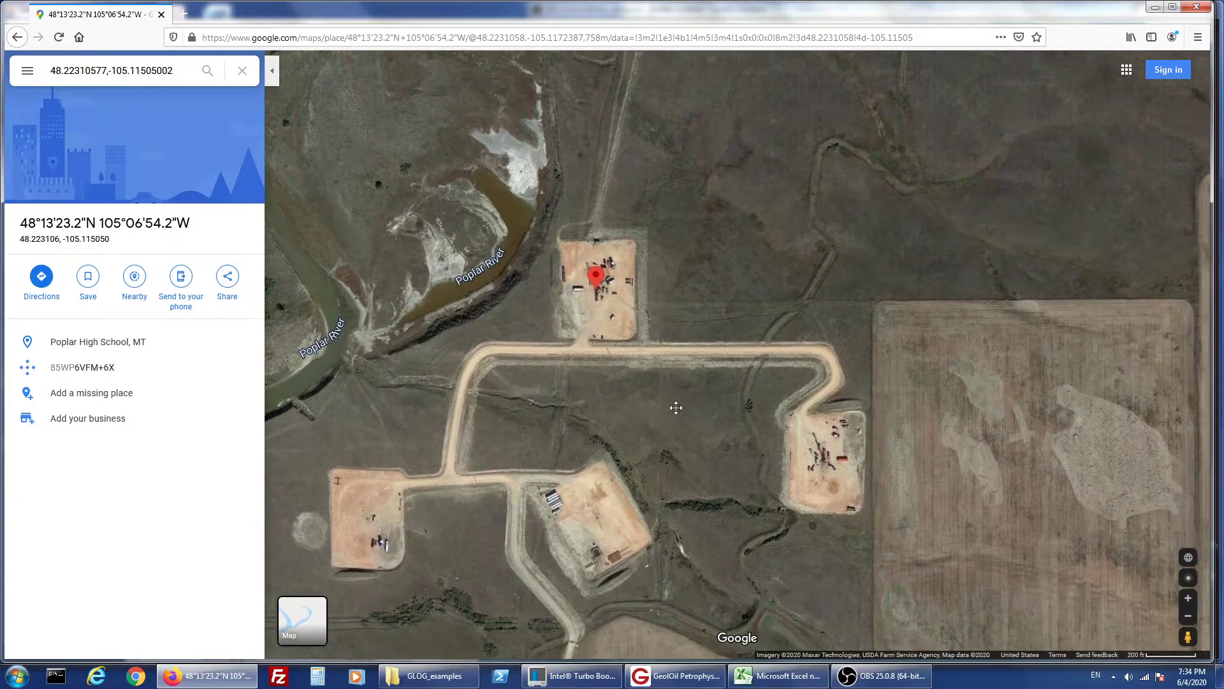
scroll(655, 411, up, 1)
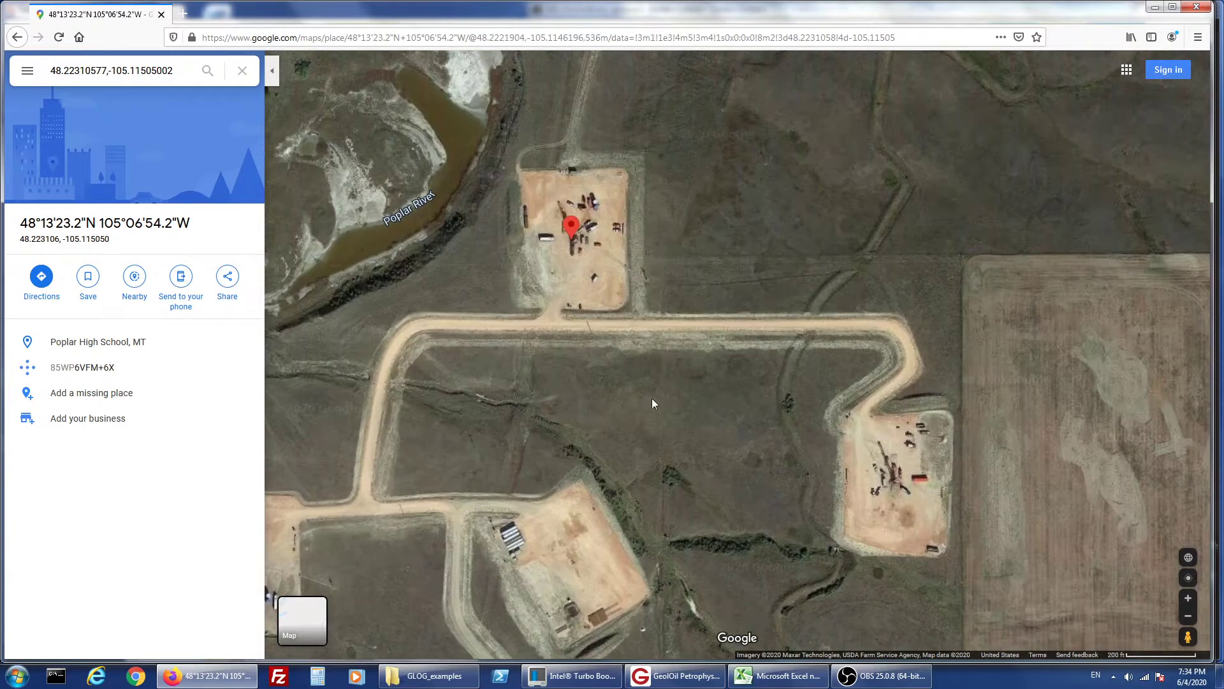
- Examine the drilling rig and surrounding equipment at the marked well location up close in the satellite imagery
scroll(660, 406, up, 1)
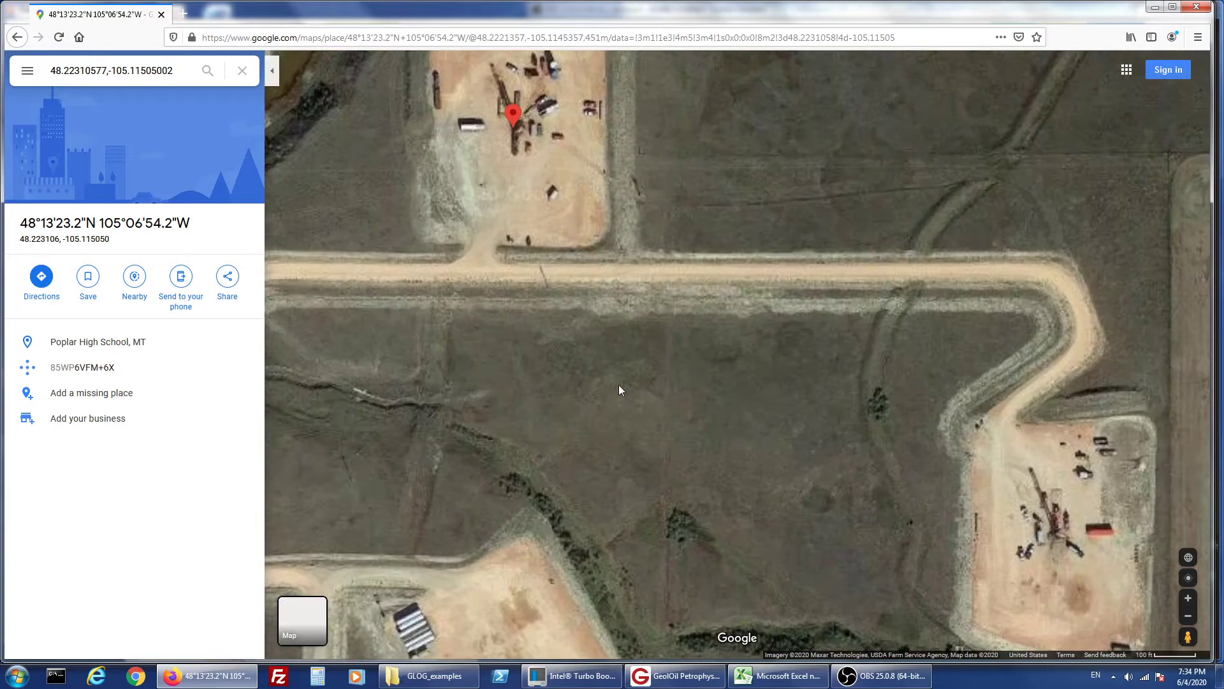
drag(609, 376, 715, 491)
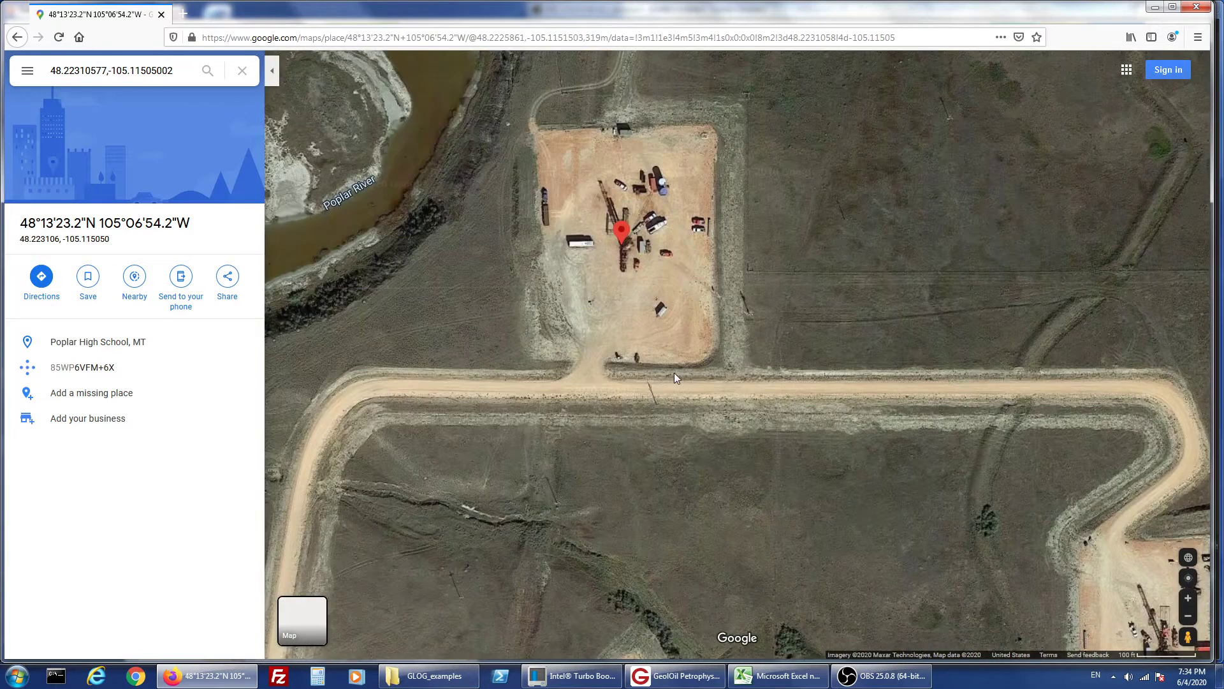
scroll(675, 373, up, 1)
drag(640, 313, 653, 430)
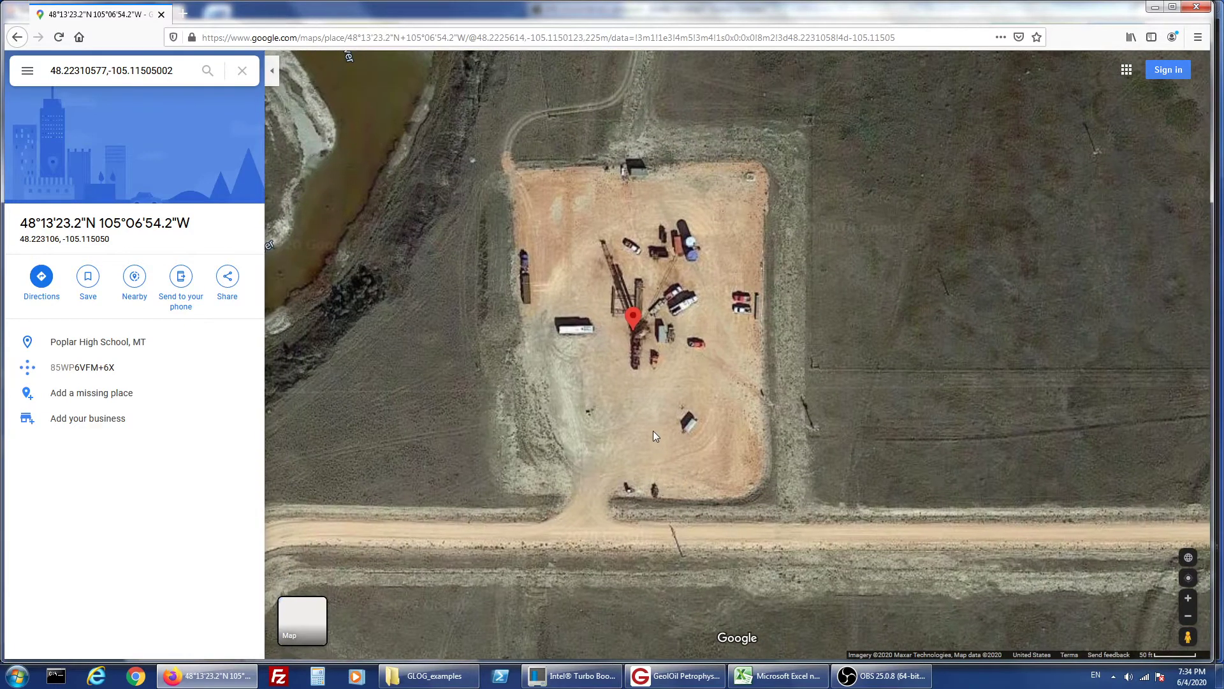
scroll(651, 427, up, 1)
drag(597, 376, 625, 445)
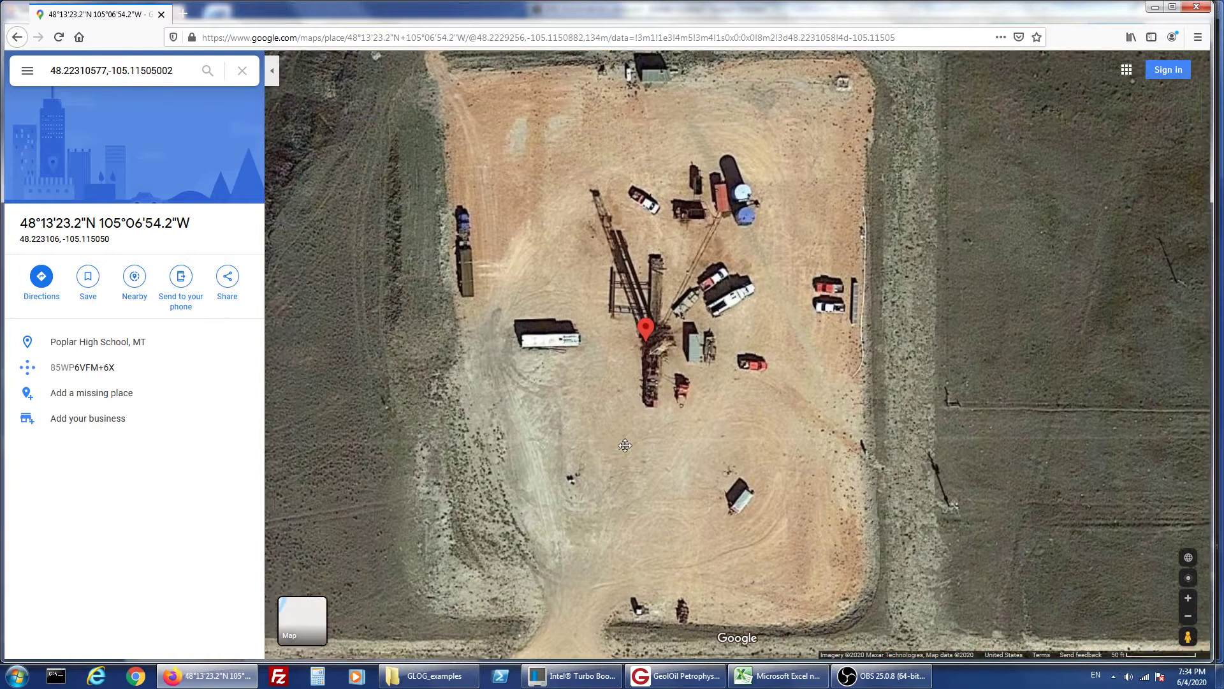
scroll(588, 483, up, 1)
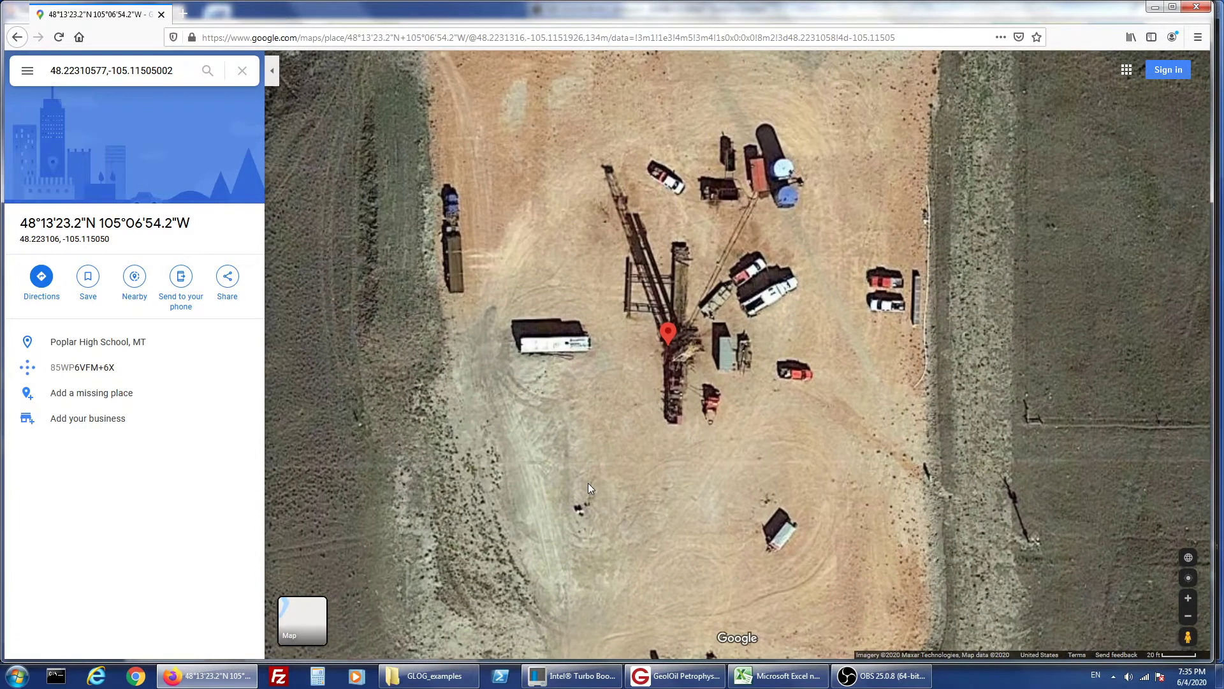
scroll(588, 483, up, 1)
drag(630, 407, 606, 493)
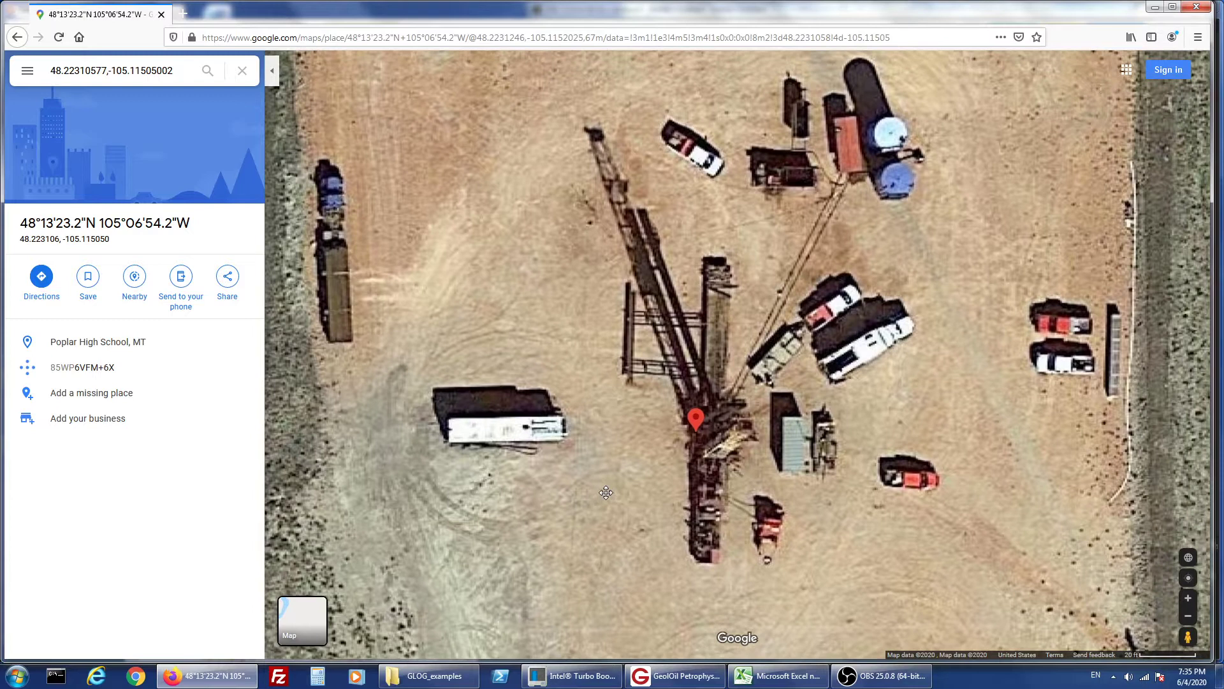
scroll(602, 494, up, 1)
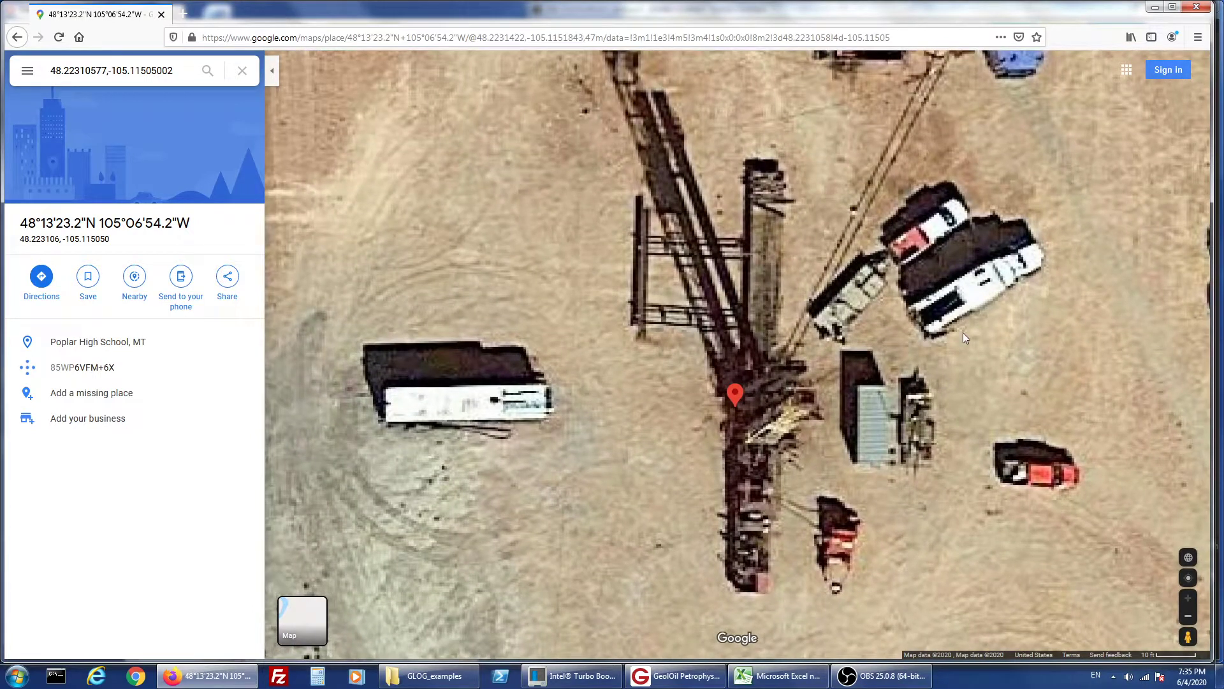
mouse_move(950, 364)
mouse_down()
mouse_move(918, 415)
mouse_move(931, 355)
mouse_up()
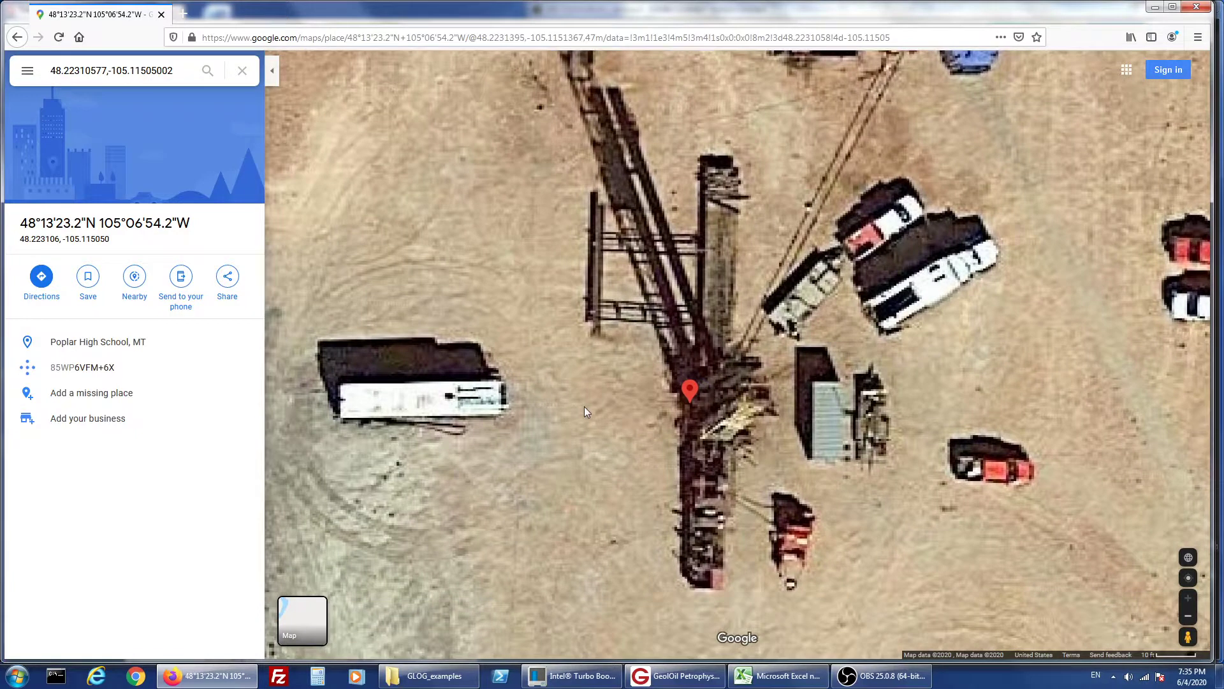
- Survey the wider area around the marked well pad, including the access road and the neighbouring pads
scroll(569, 466, down, 2)
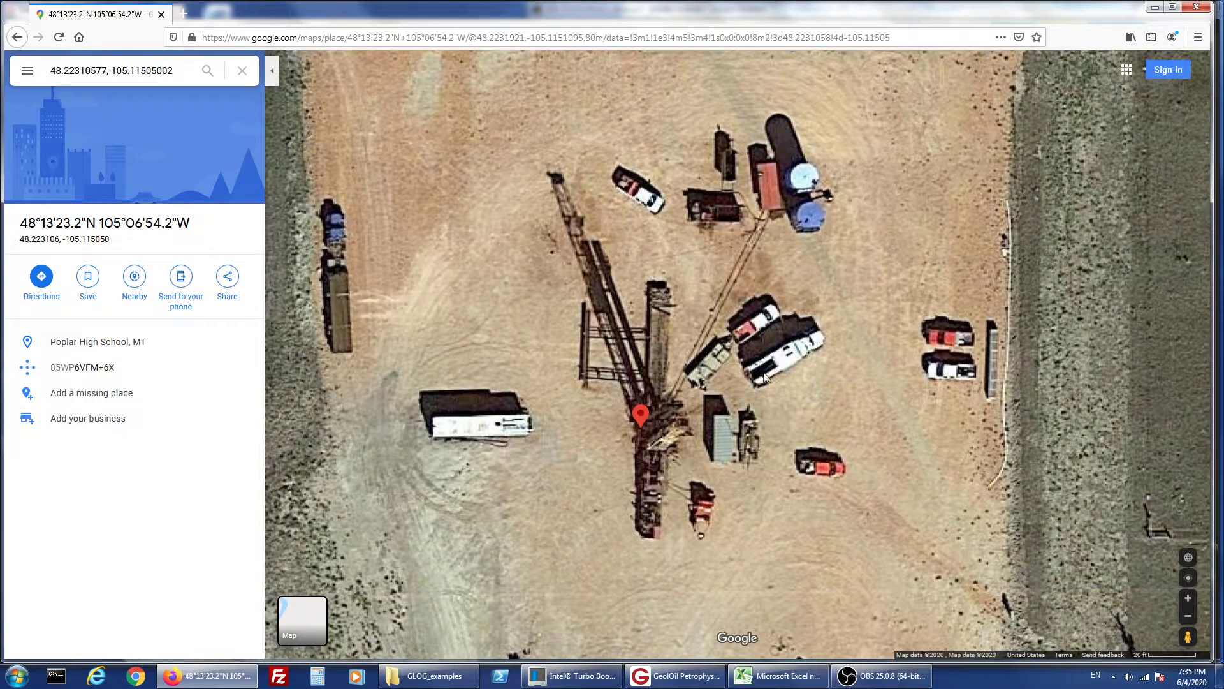
scroll(487, 295, down, 2)
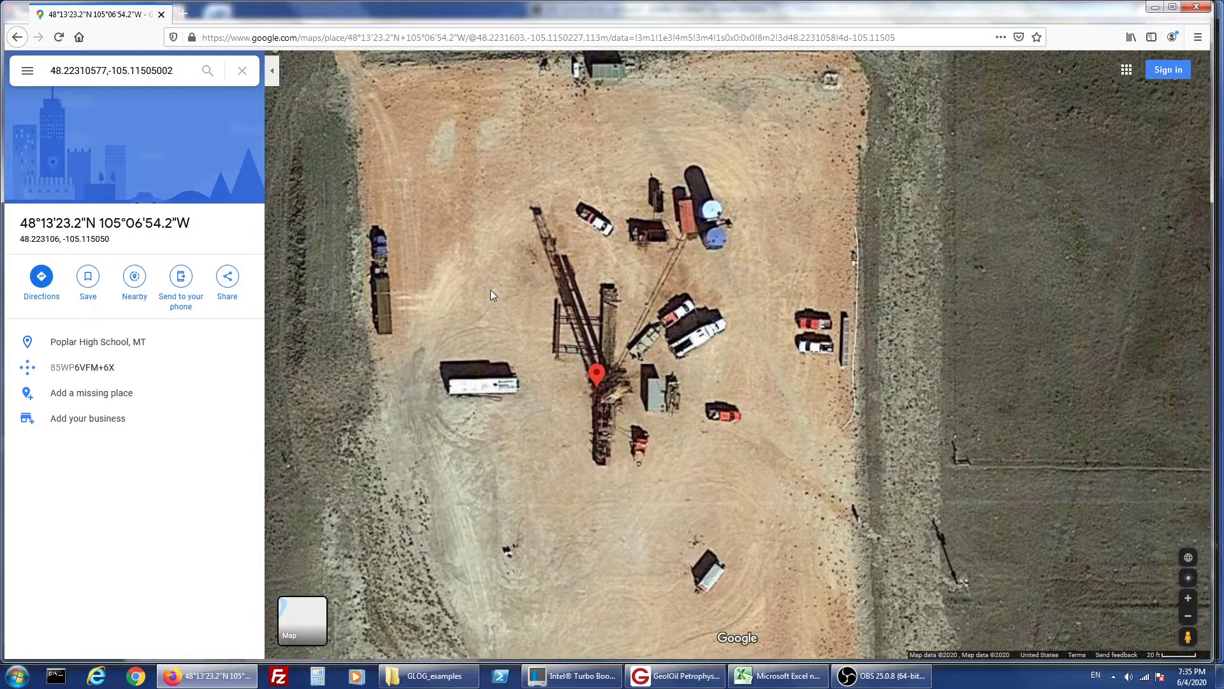
scroll(492, 290, down, 3)
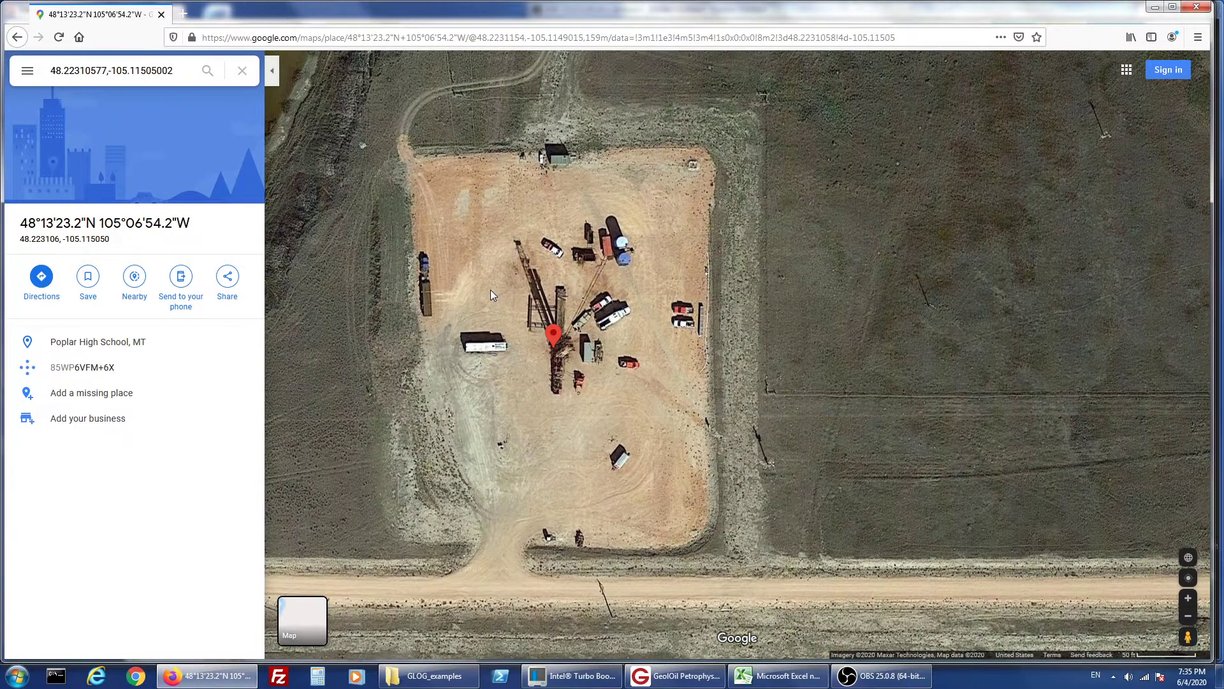
scroll(491, 289, down, 2)
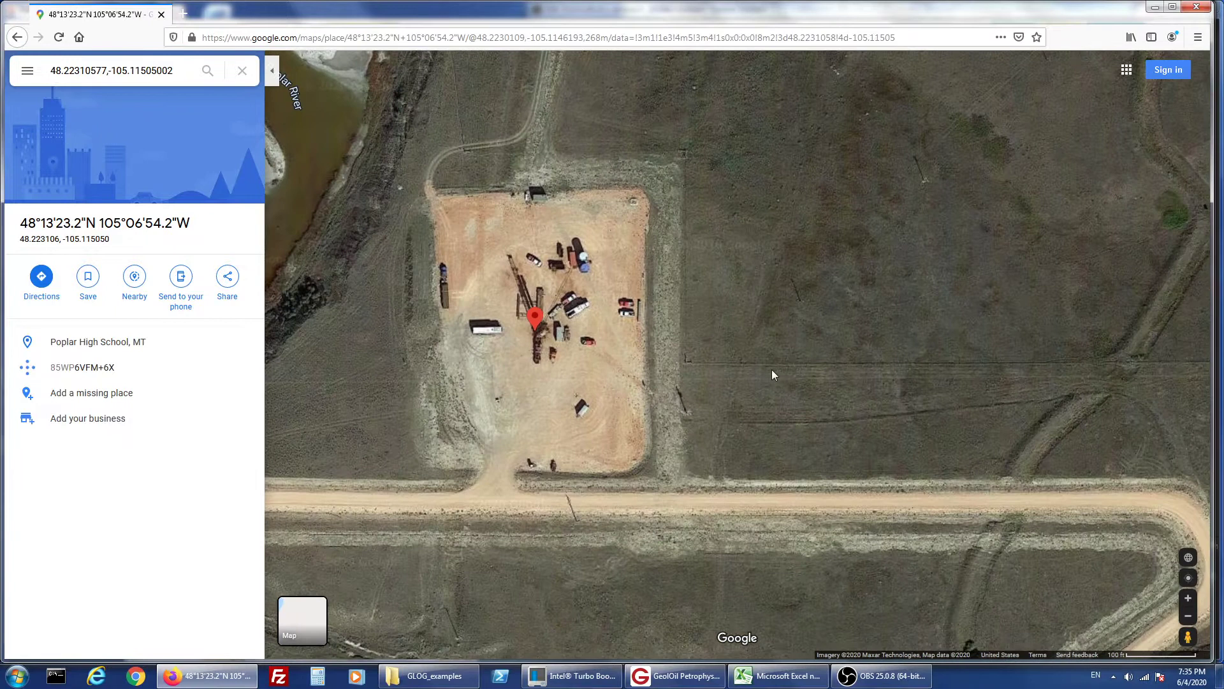
scroll(786, 373, down, 1)
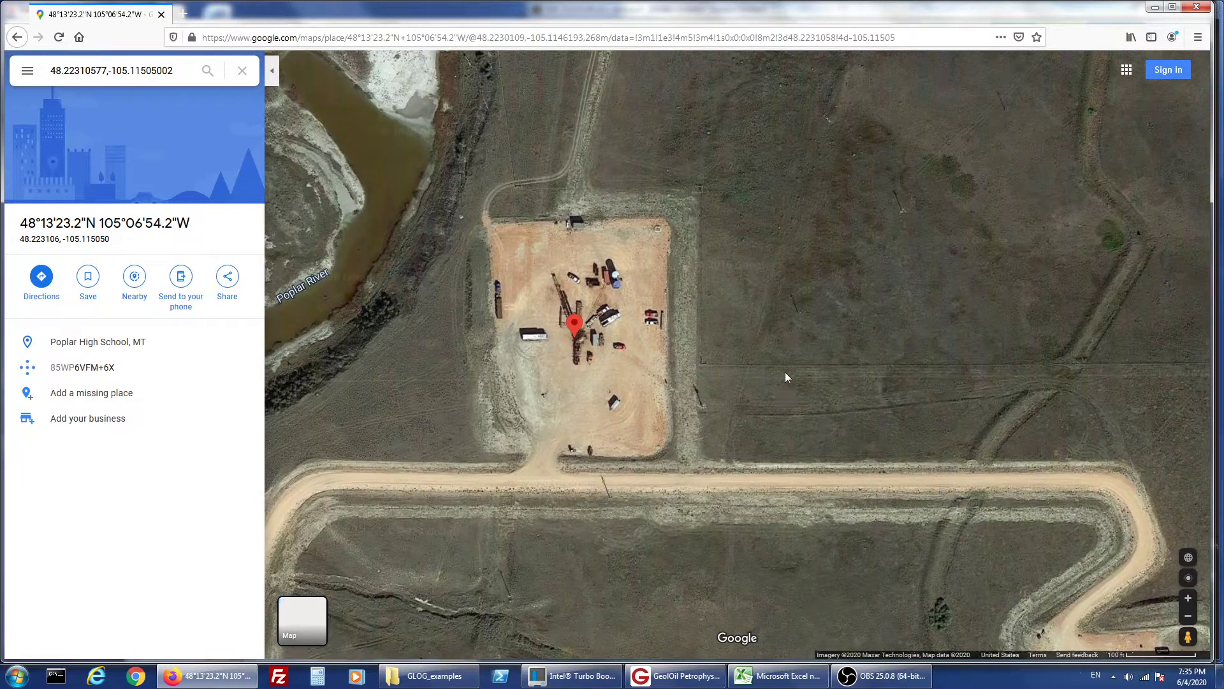
drag(781, 399, 742, 330)
scroll(756, 346, down, 2)
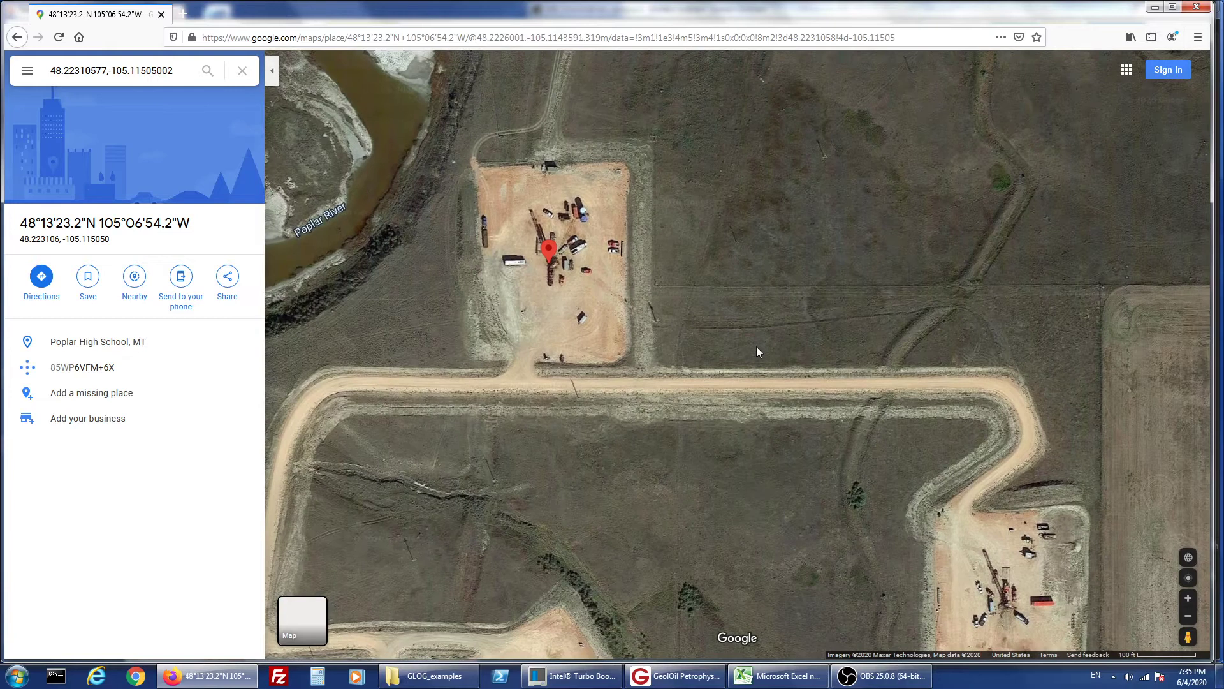
key(Down)
key(Right)
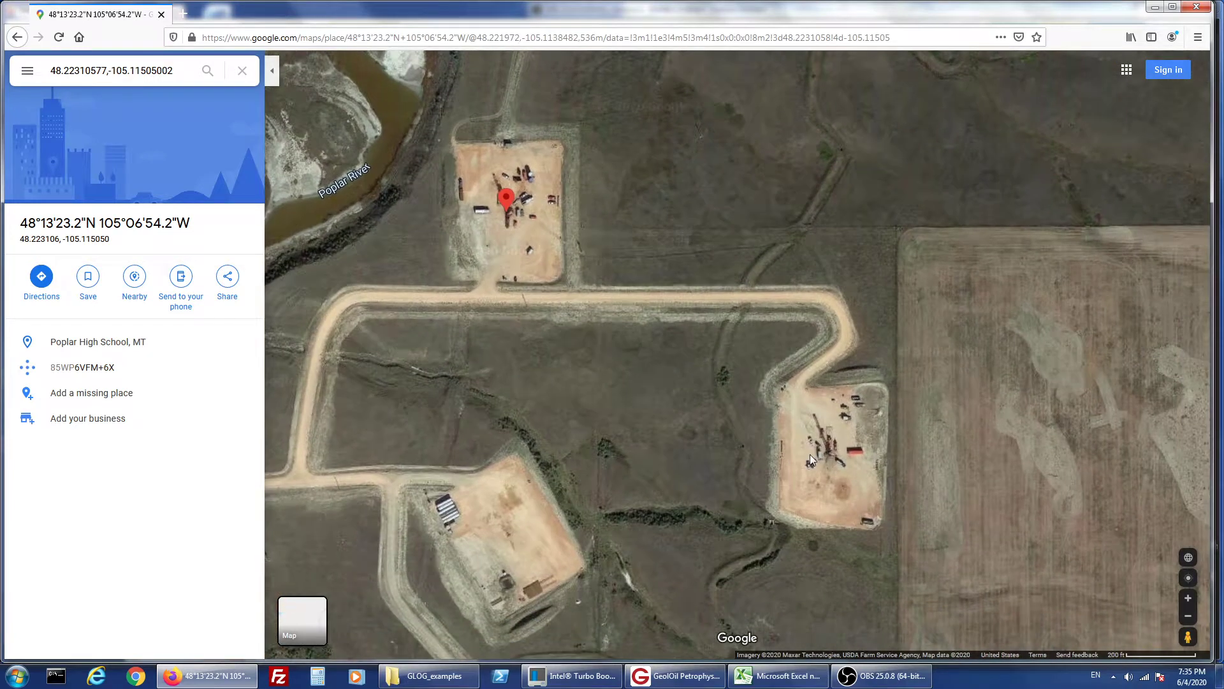
- Inspect the rig and vehicles on the neighbouring well pad southeast of the marked location up close
drag(709, 436, 574, 374)
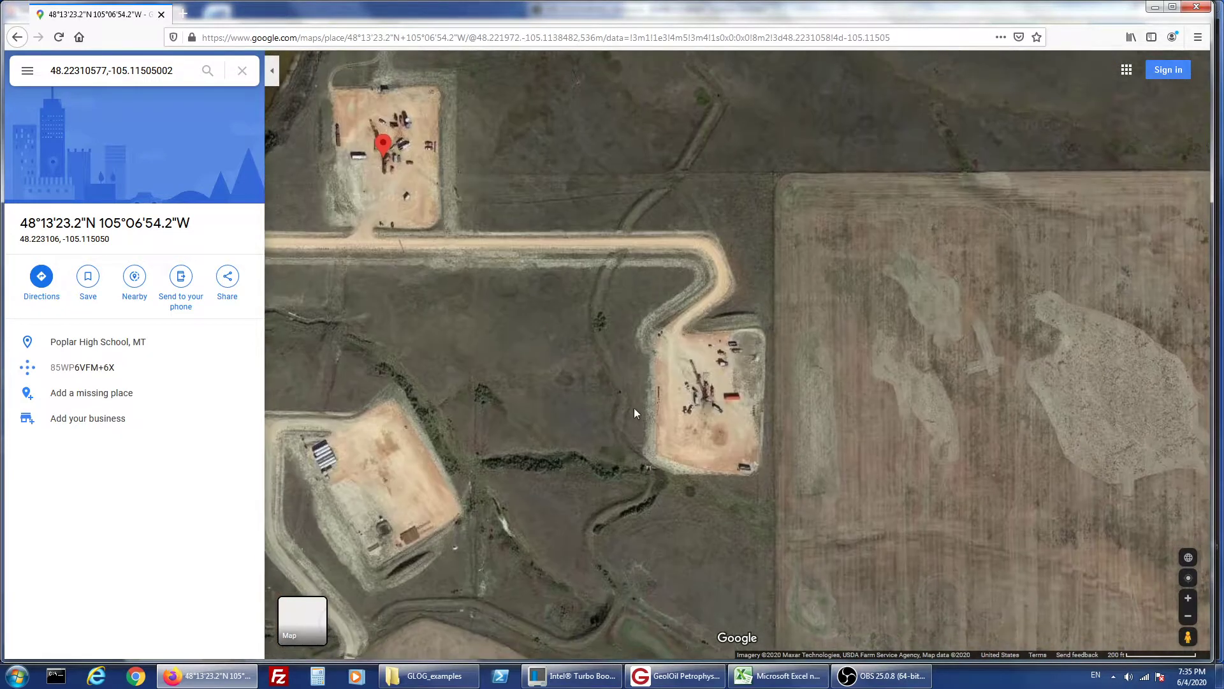
drag(634, 410, 550, 367)
scroll(648, 387, up, 2)
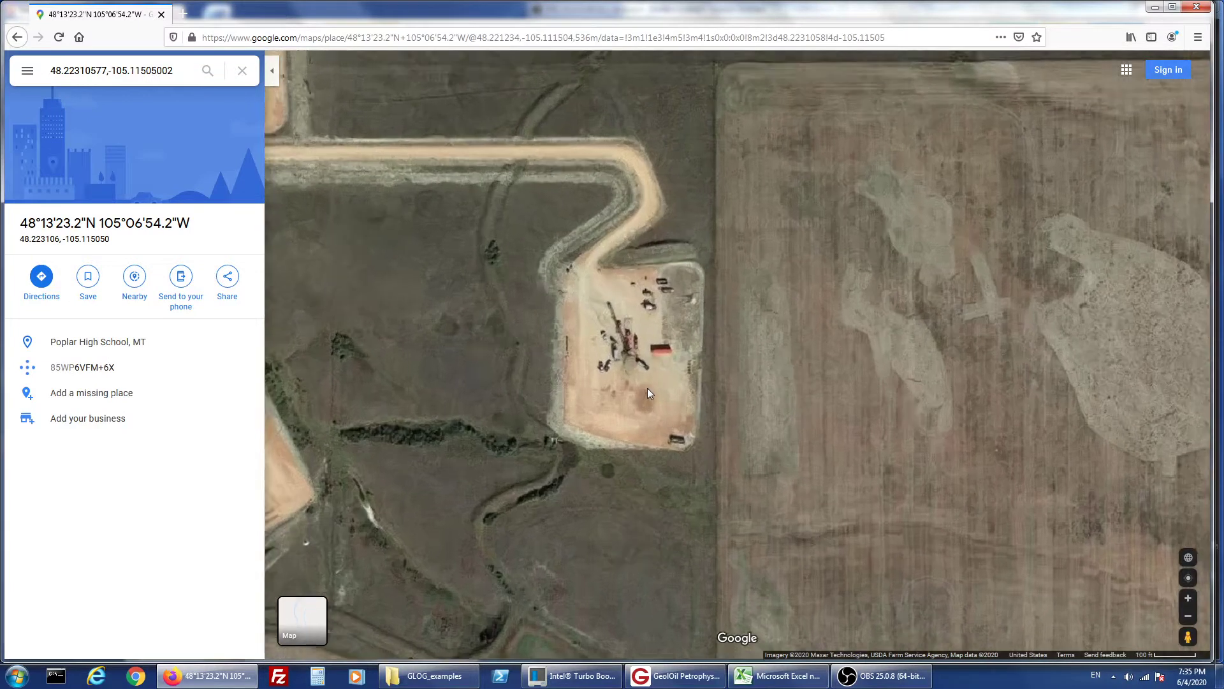
scroll(648, 387, up, 2)
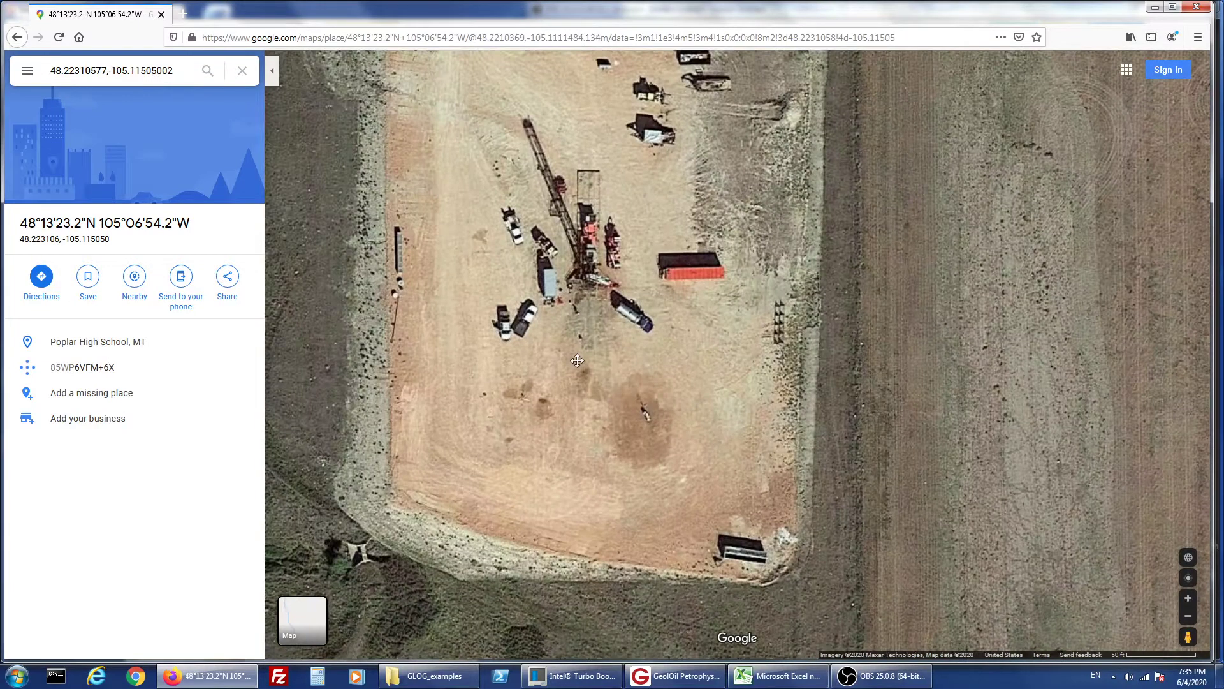
drag(577, 361, 603, 436)
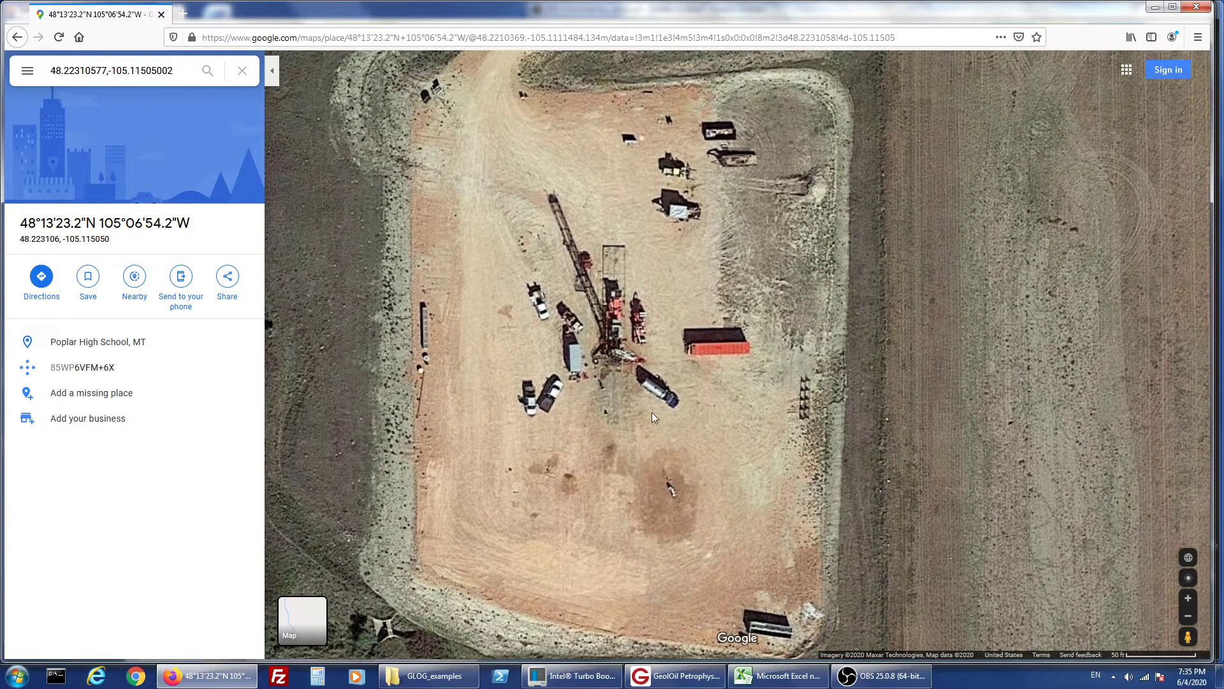
scroll(687, 419, up, 2)
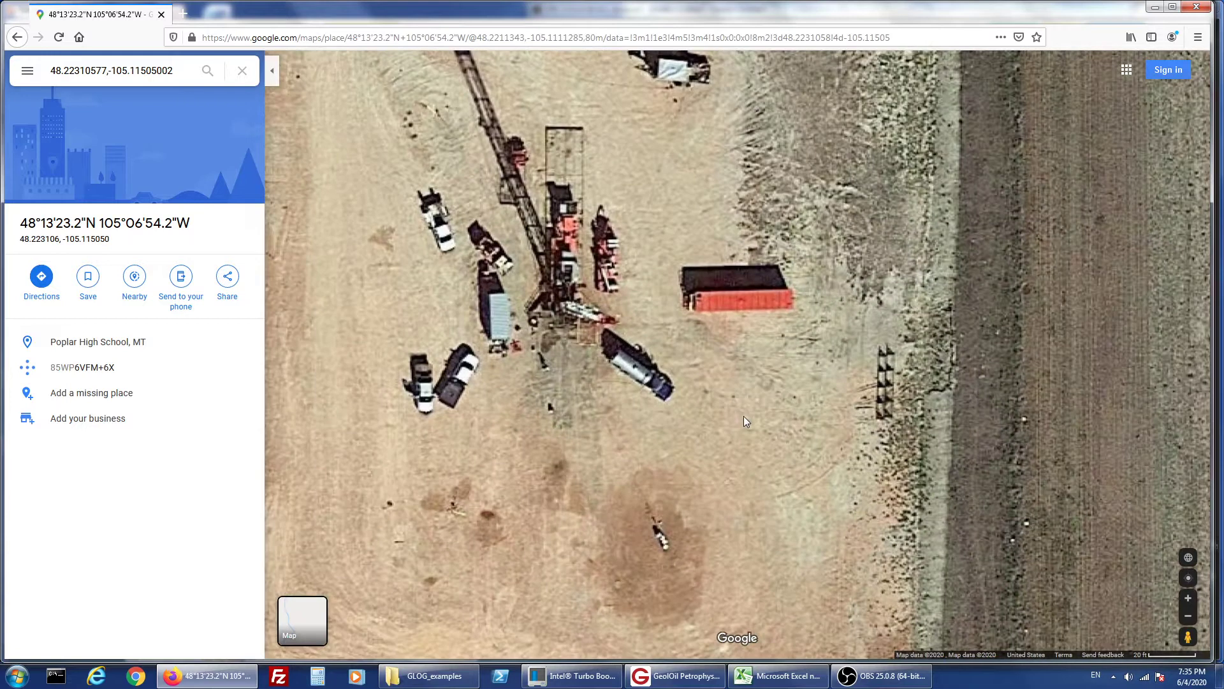
scroll(744, 415, up, 1)
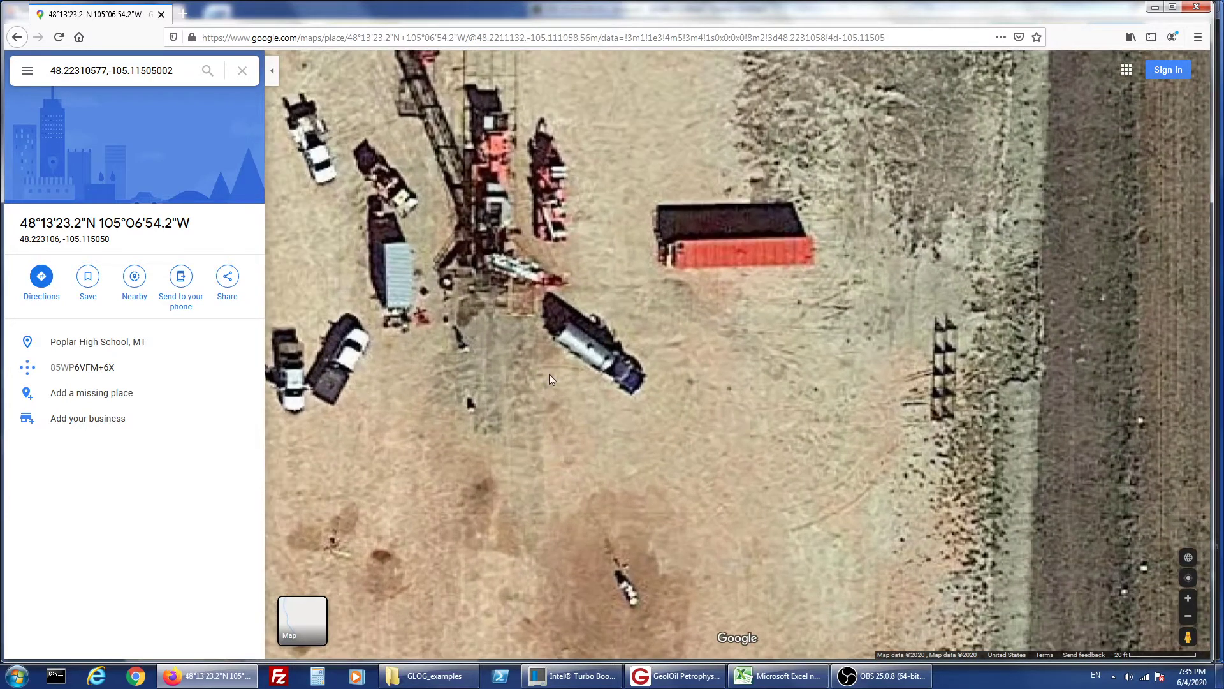
drag(551, 380, 733, 491)
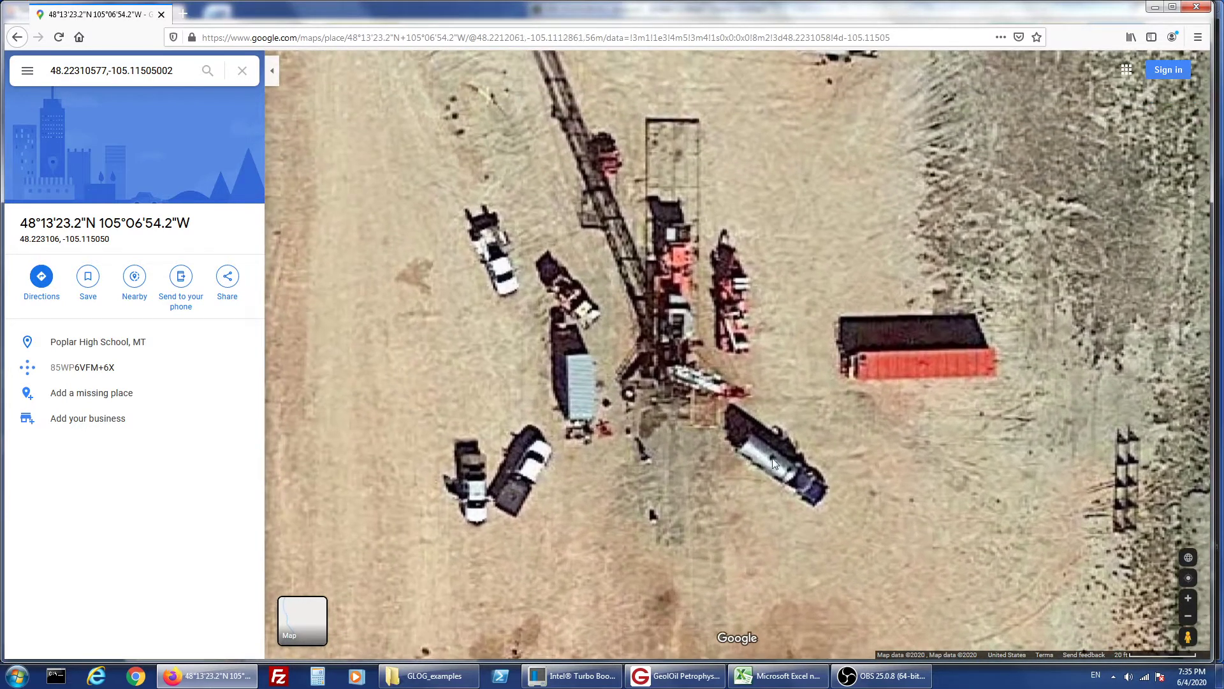
scroll(863, 459, up, 1)
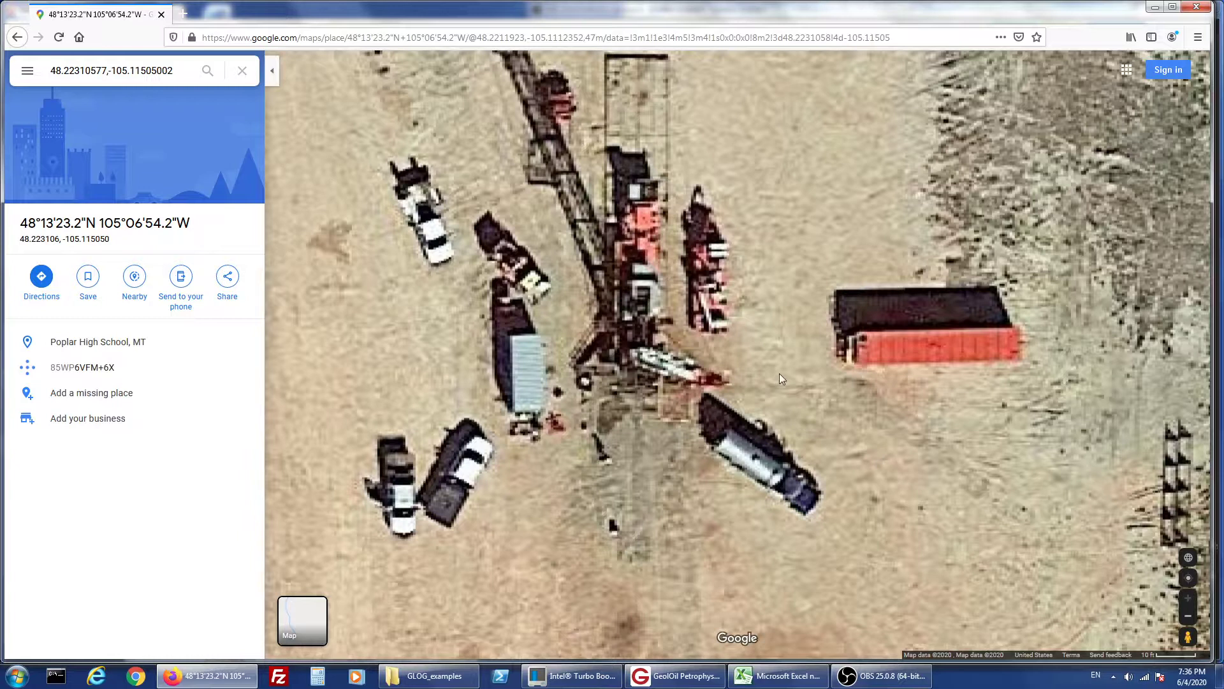
drag(782, 382, 811, 486)
drag(799, 324, 807, 395)
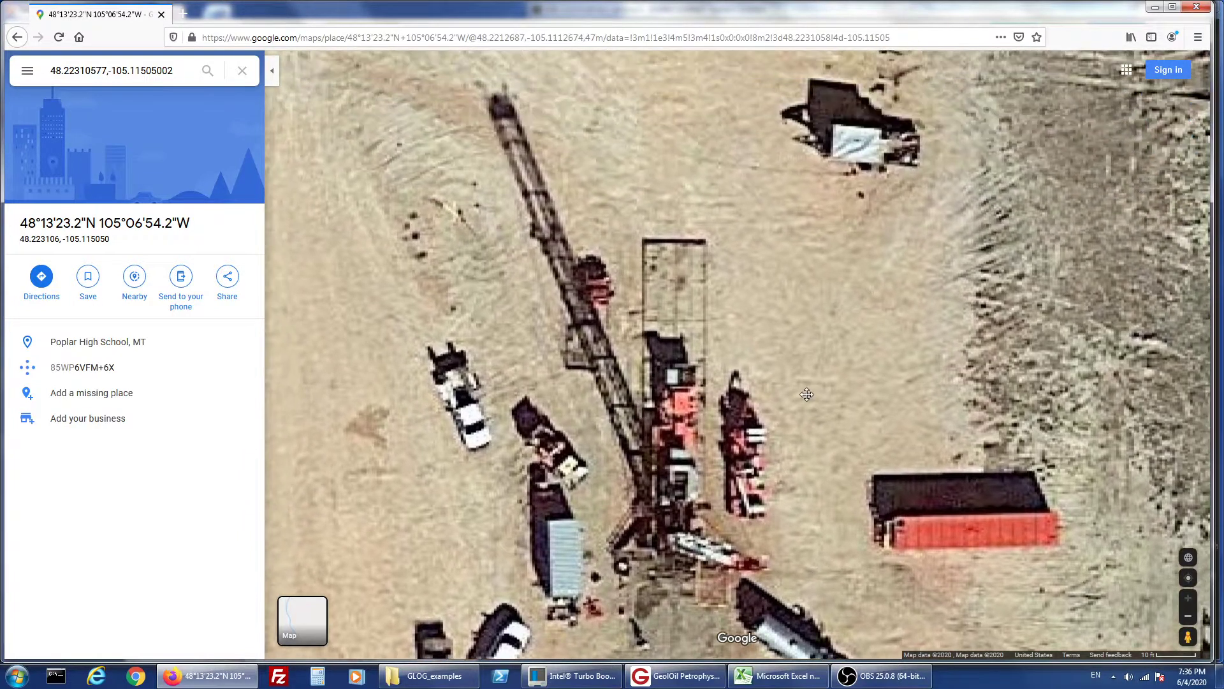
- Trace the access road from the southeastern pad back to the marked well pad beside the Poplar River
scroll(801, 373, down, 1)
scroll(798, 363, down, 1)
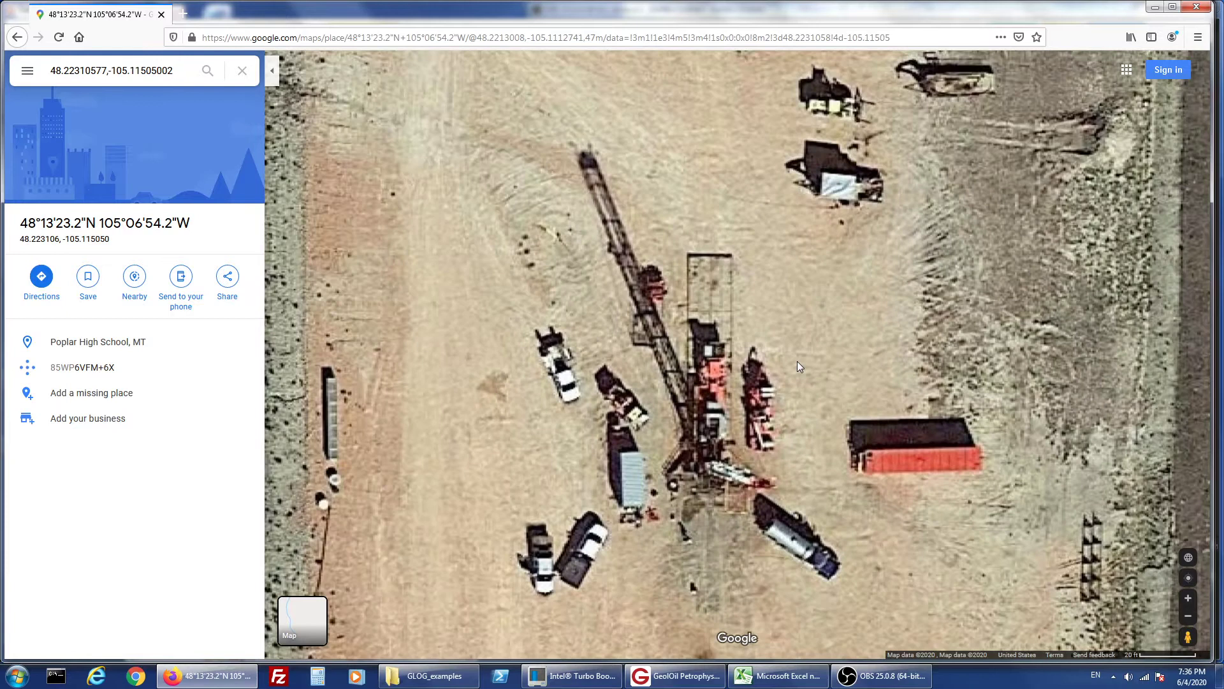
scroll(798, 362, down, 3)
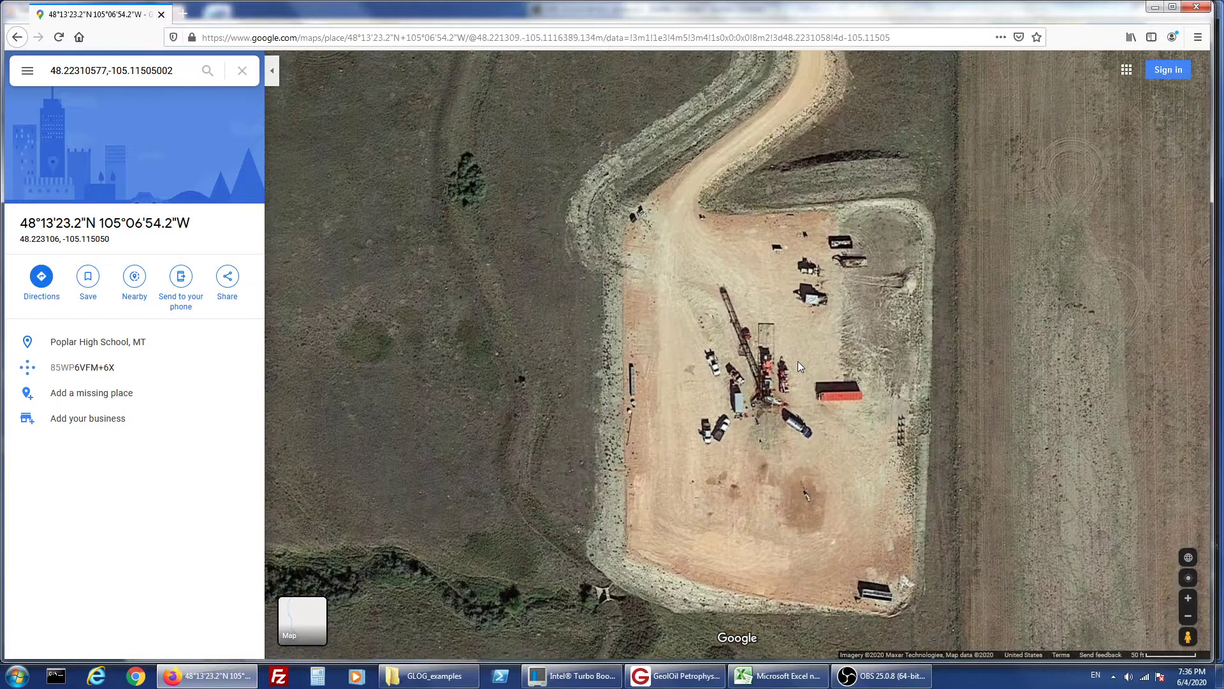
scroll(798, 361, down, 2)
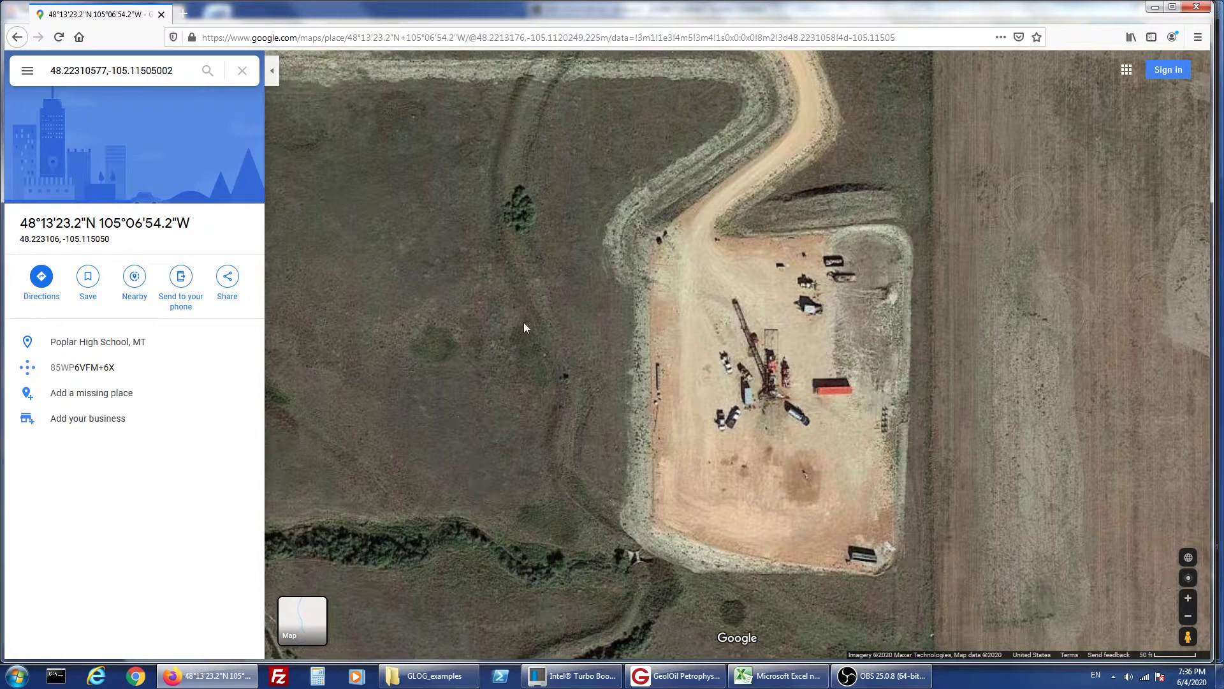
drag(495, 311, 629, 410)
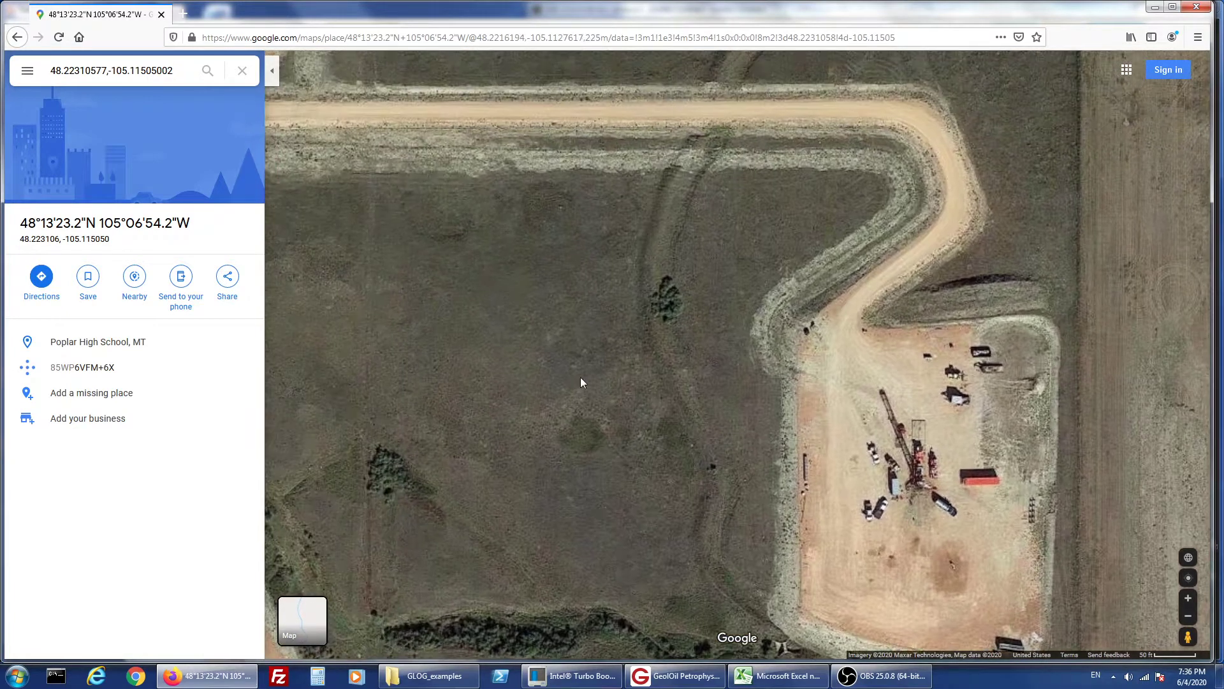
scroll(581, 377, down, 2)
mouse_move(522, 334)
mouse_down()
mouse_move(468, 298)
mouse_move(661, 423)
mouse_up()
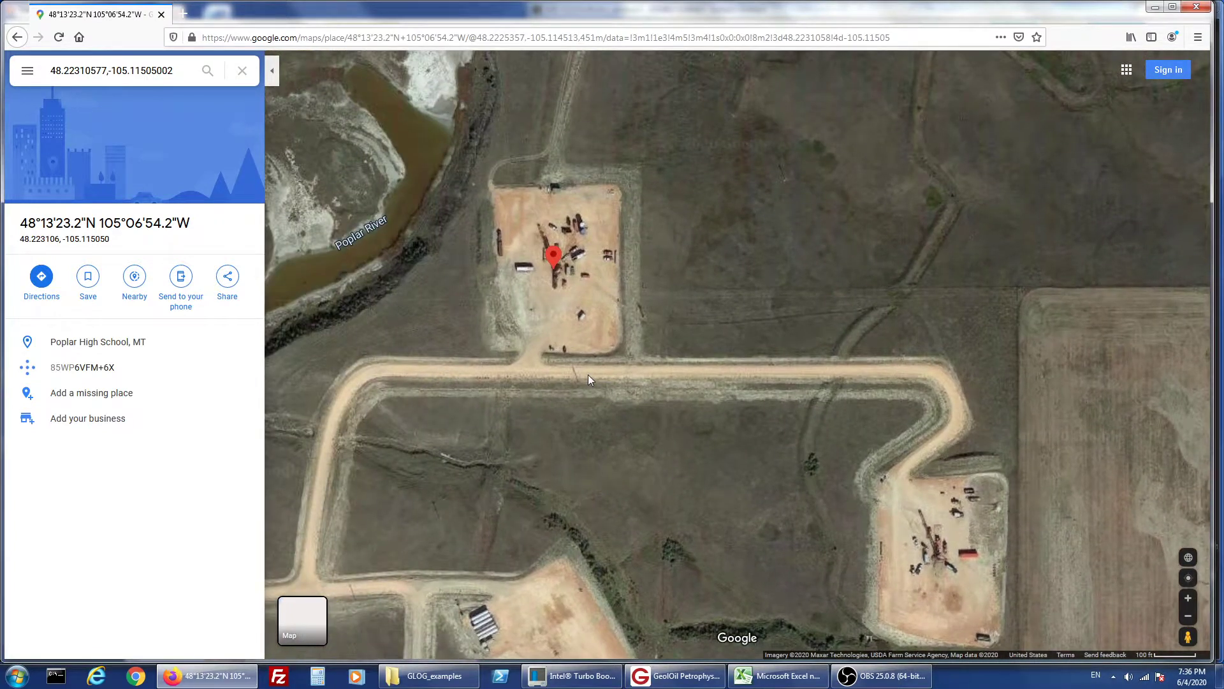
drag(603, 381, 624, 415)
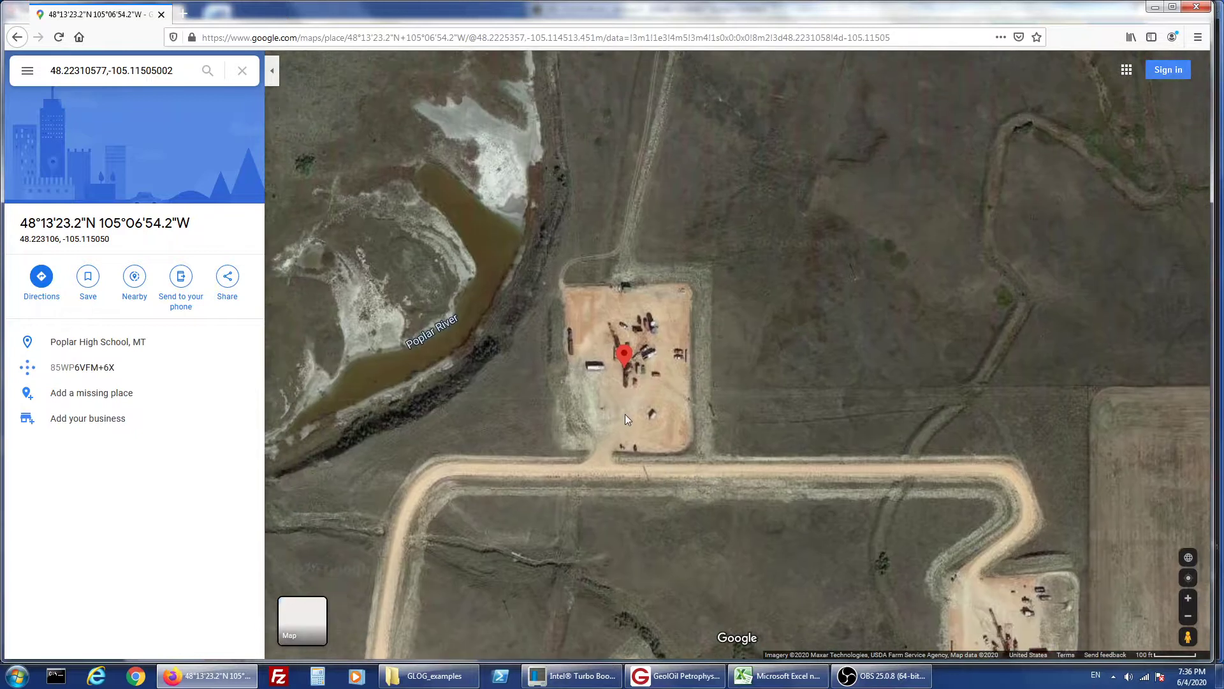
- Re-examine the marked well pad up close, focusing on the rig and equipment around the location marker
scroll(623, 407, up, 1)
scroll(622, 407, up, 1)
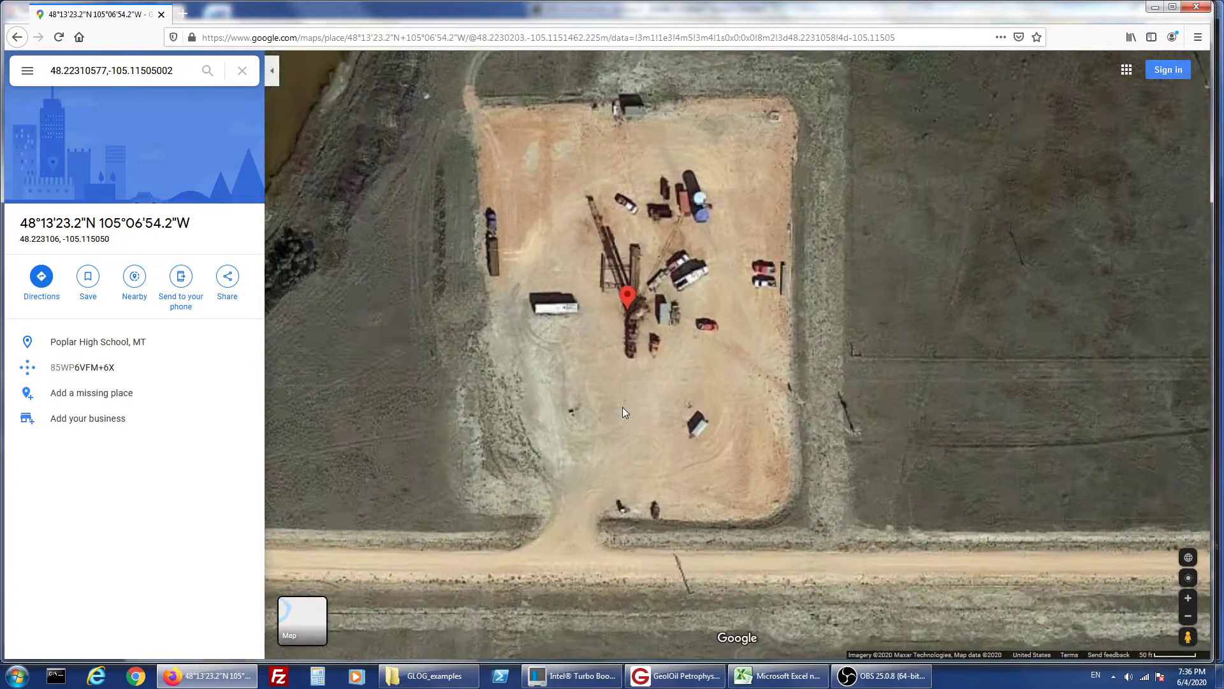
scroll(608, 400, up, 1)
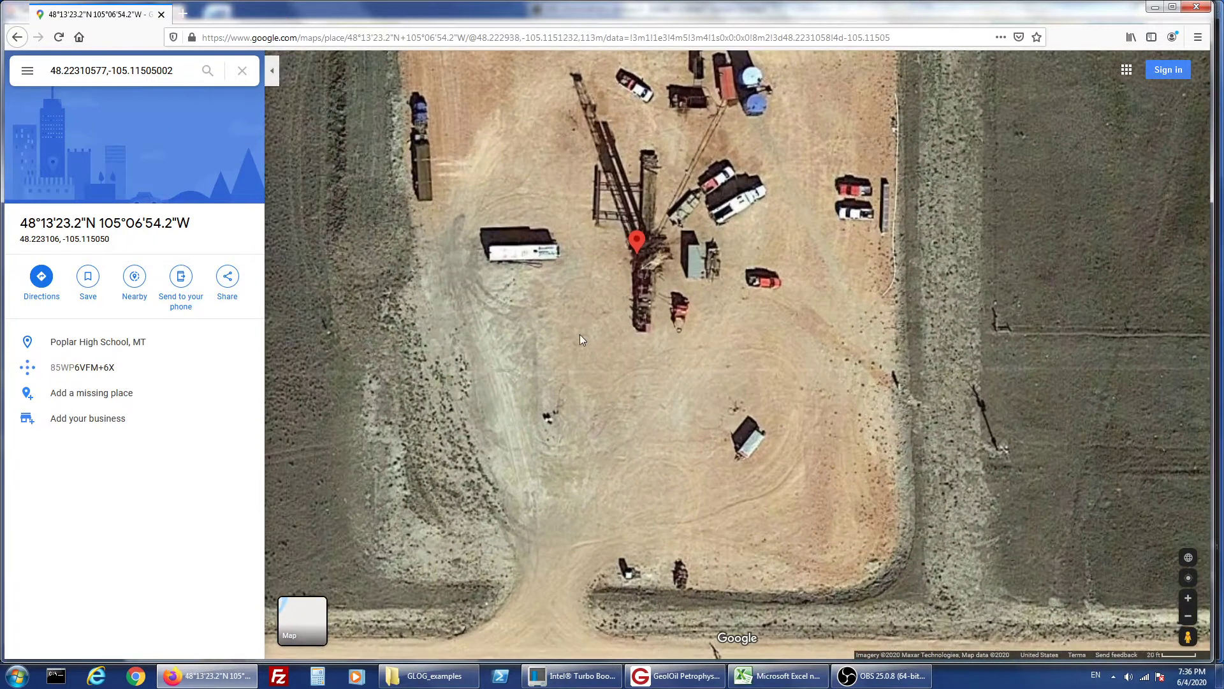
drag(575, 319, 582, 430)
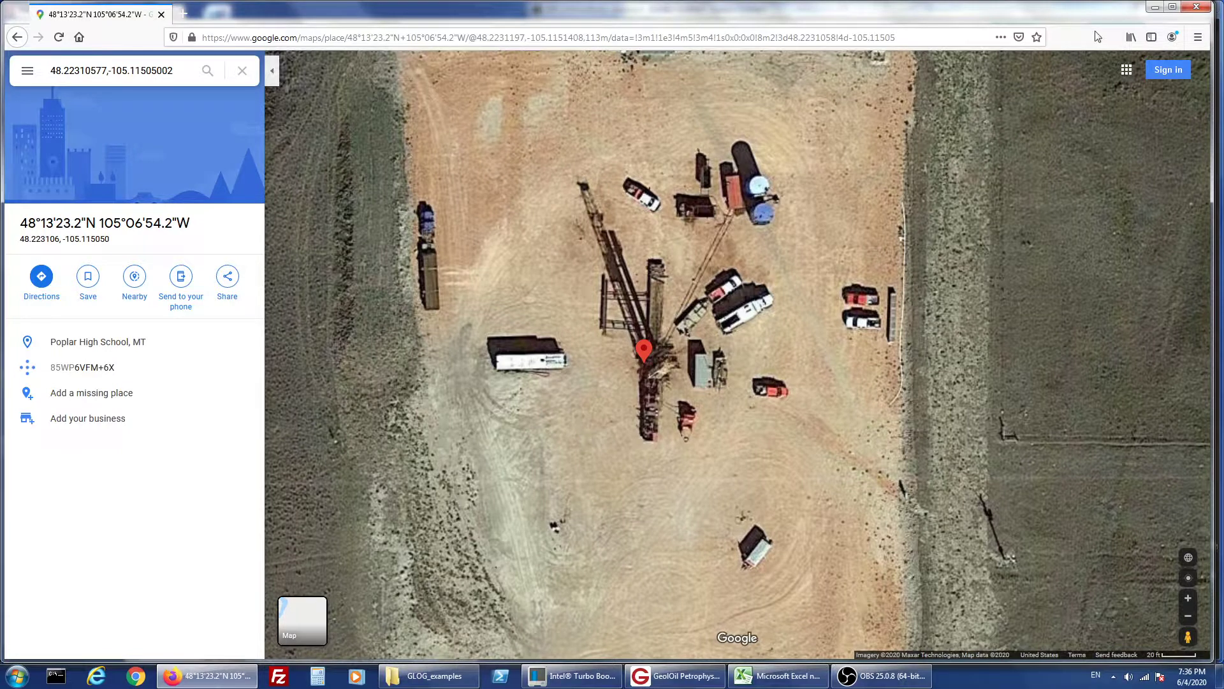
scroll(861, 265, up, 2)
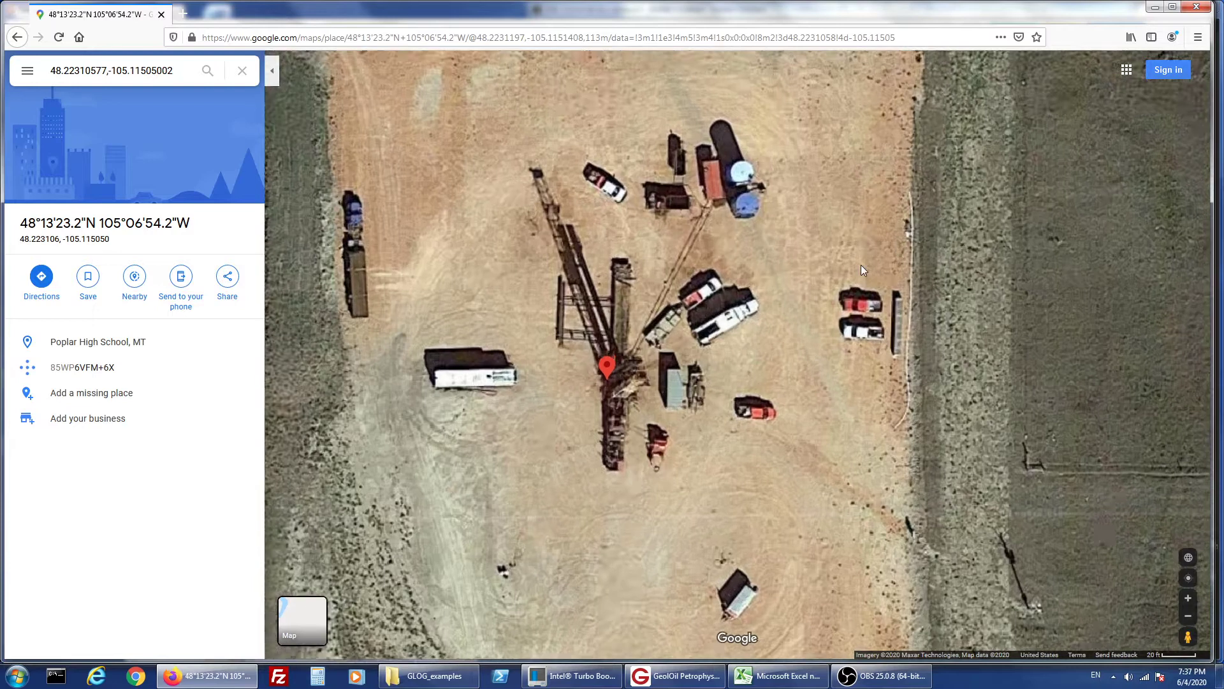
drag(730, 280, 810, 287)
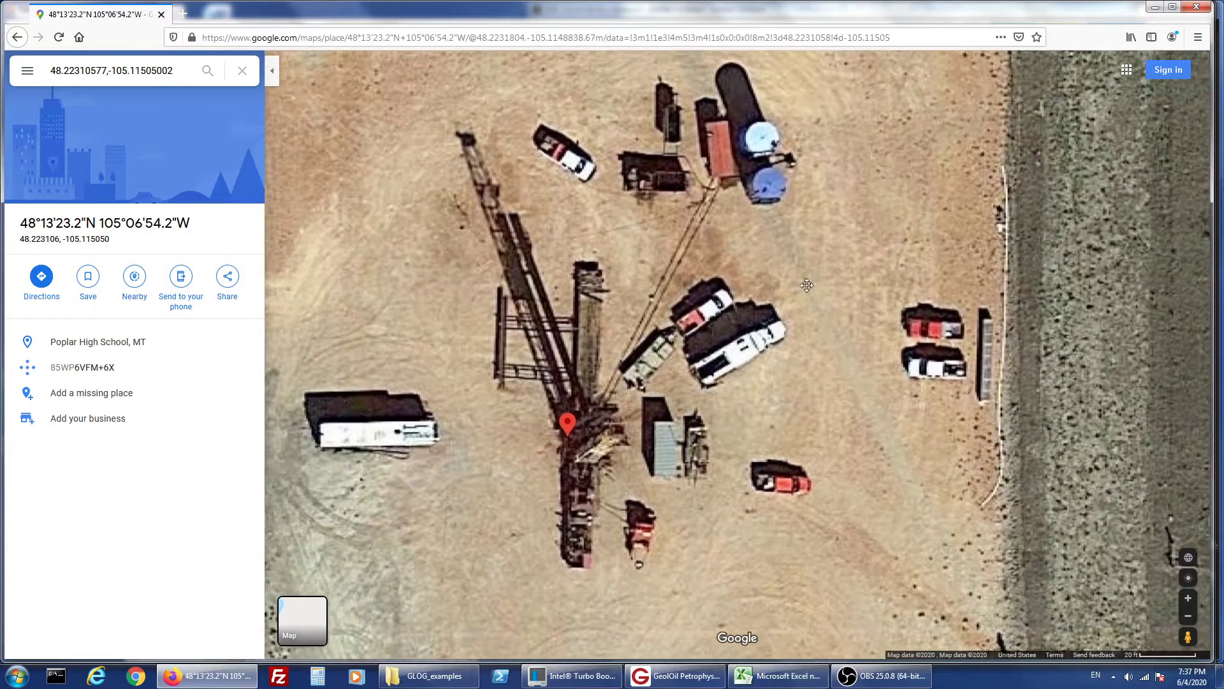
- Switch to the Excel survey workbook and examine the MD, INC and AZI columns on the webExample_MD_INC_AZI_sur sheet
click(1153, 8)
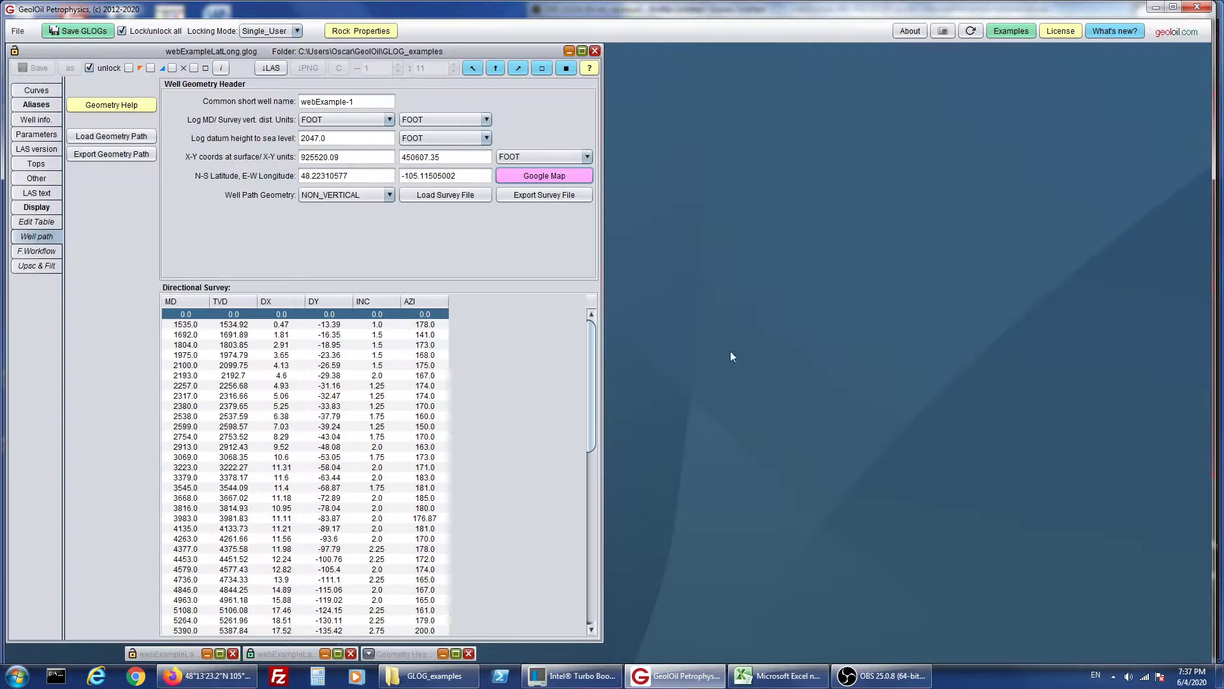
click(784, 676)
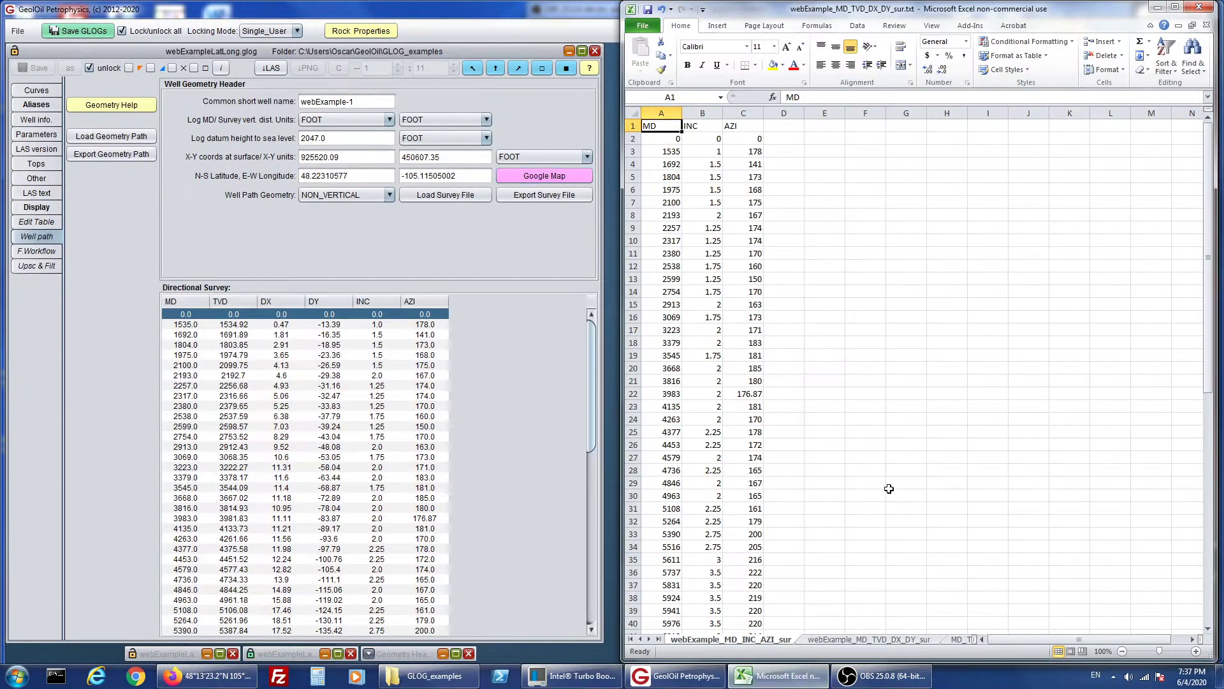
click(949, 319)
click(674, 132)
click(663, 112)
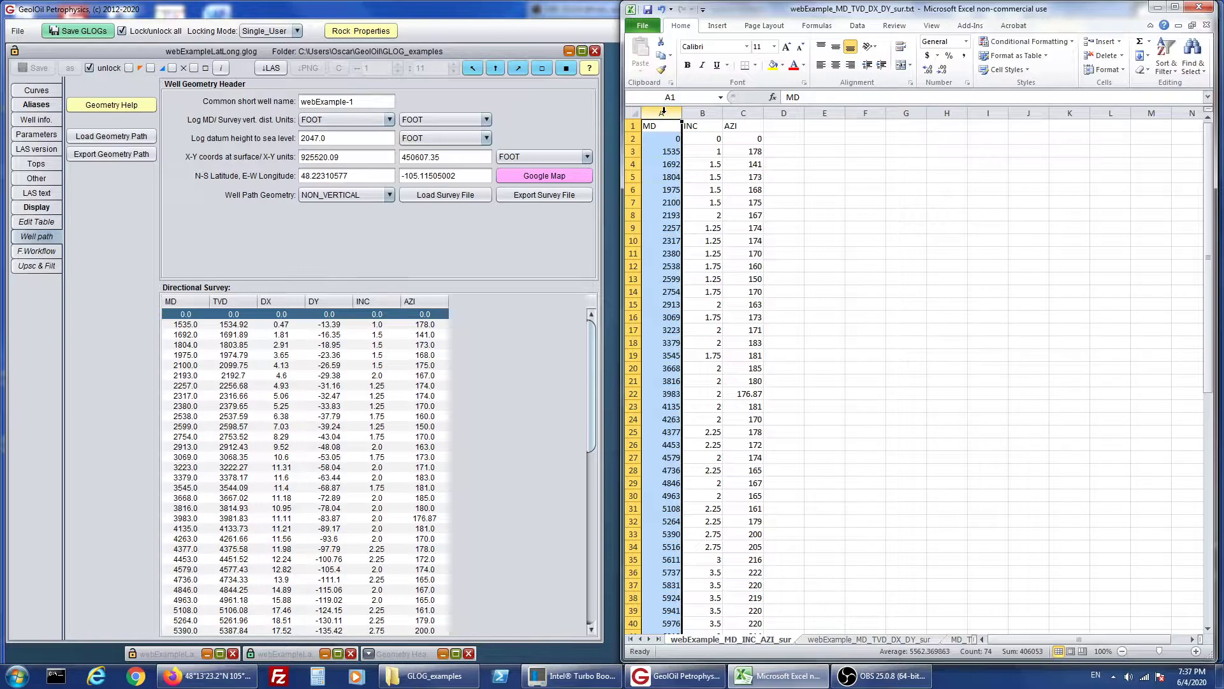
click(888, 214)
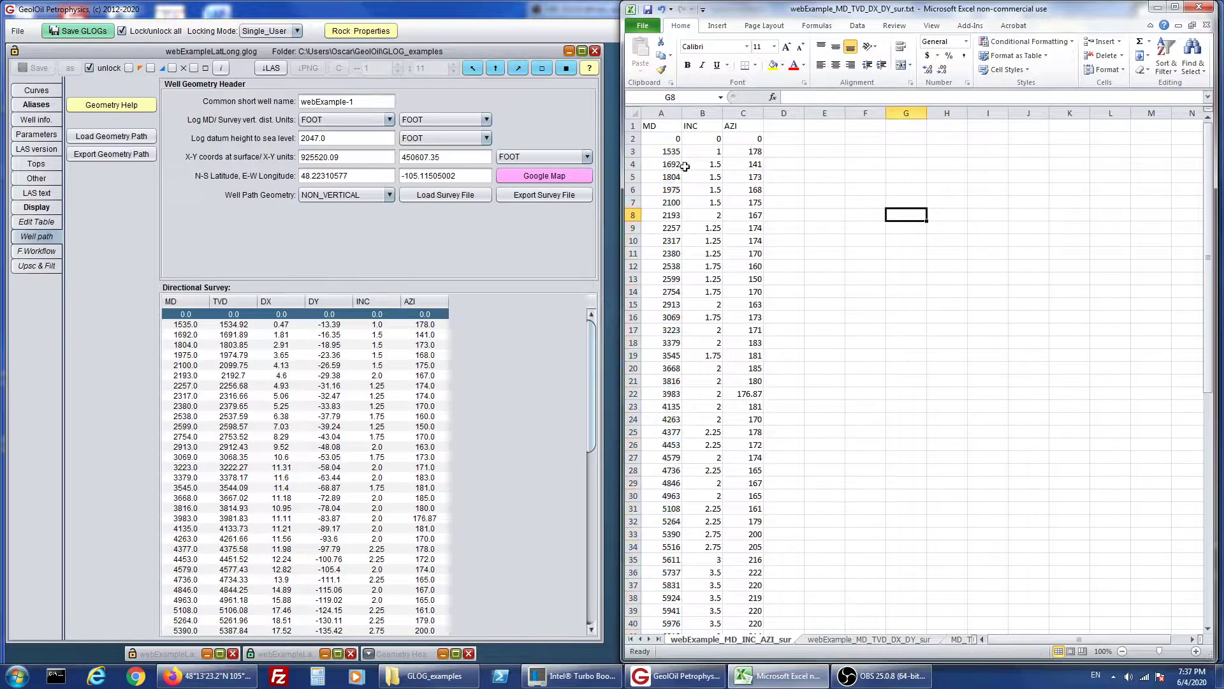
click(661, 114)
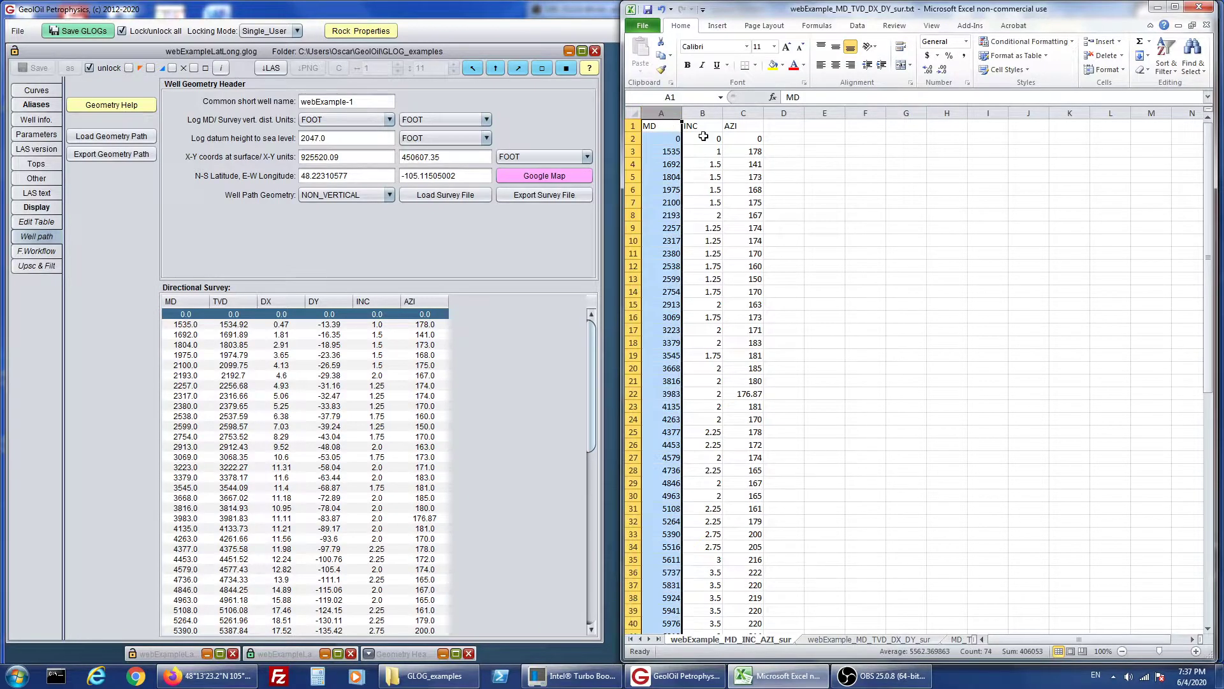
click(706, 113)
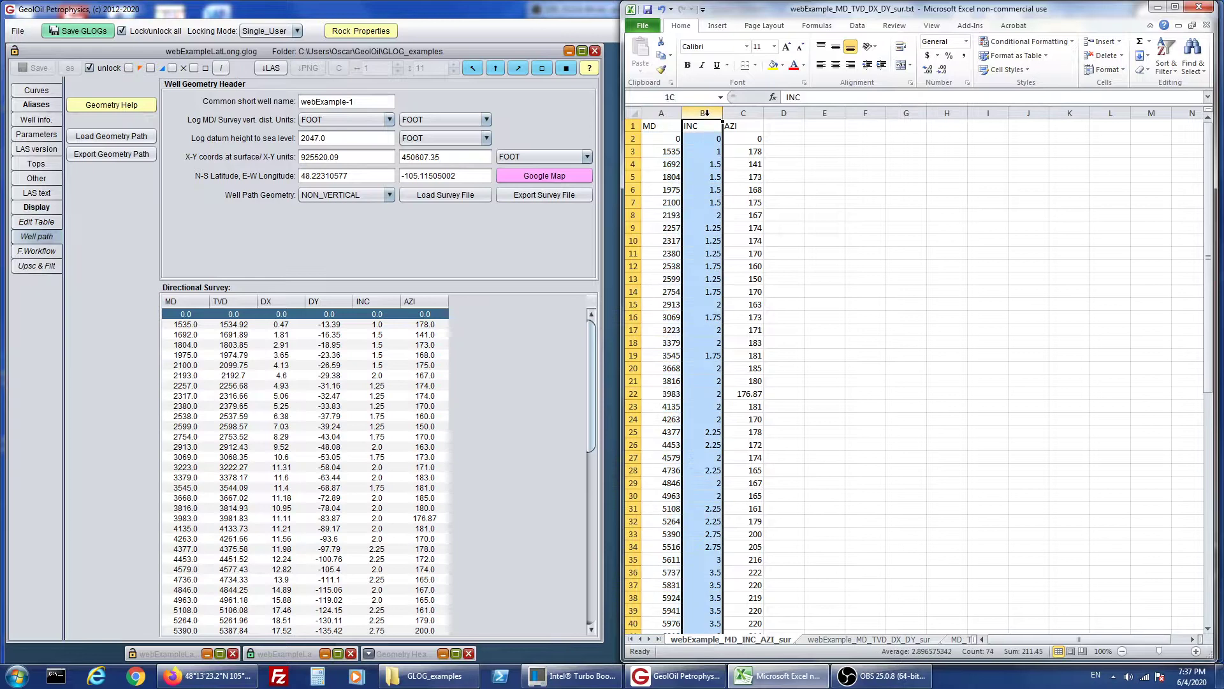
click(832, 179)
click(747, 112)
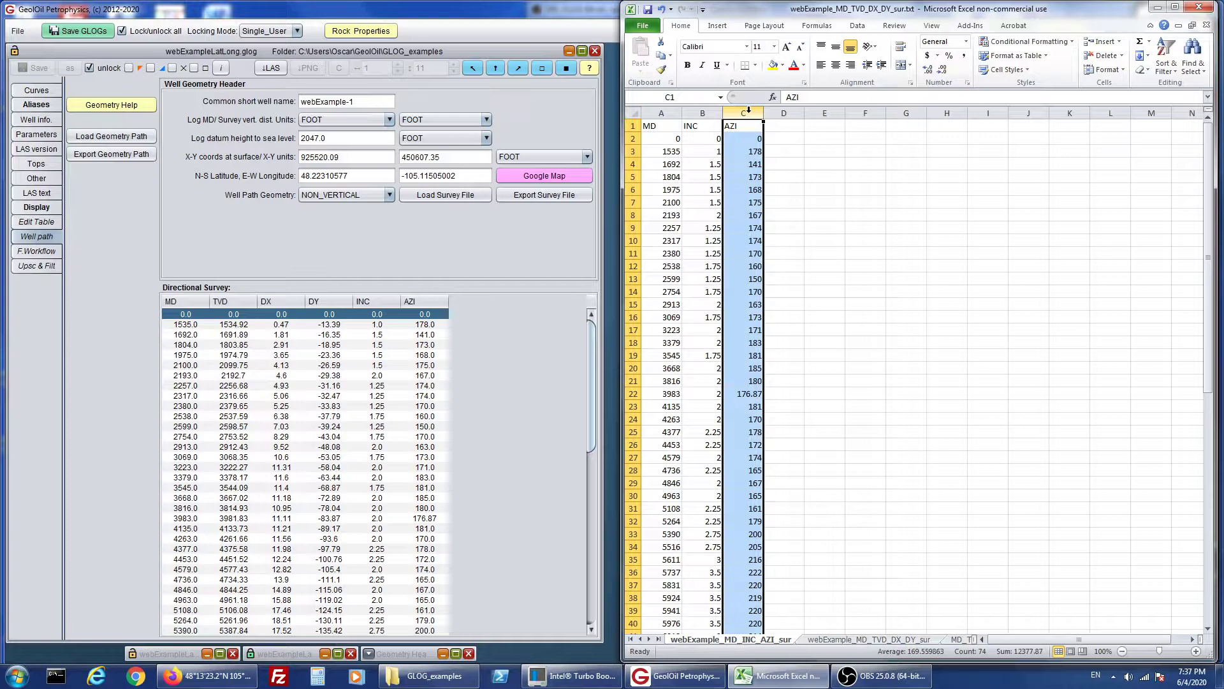
click(880, 240)
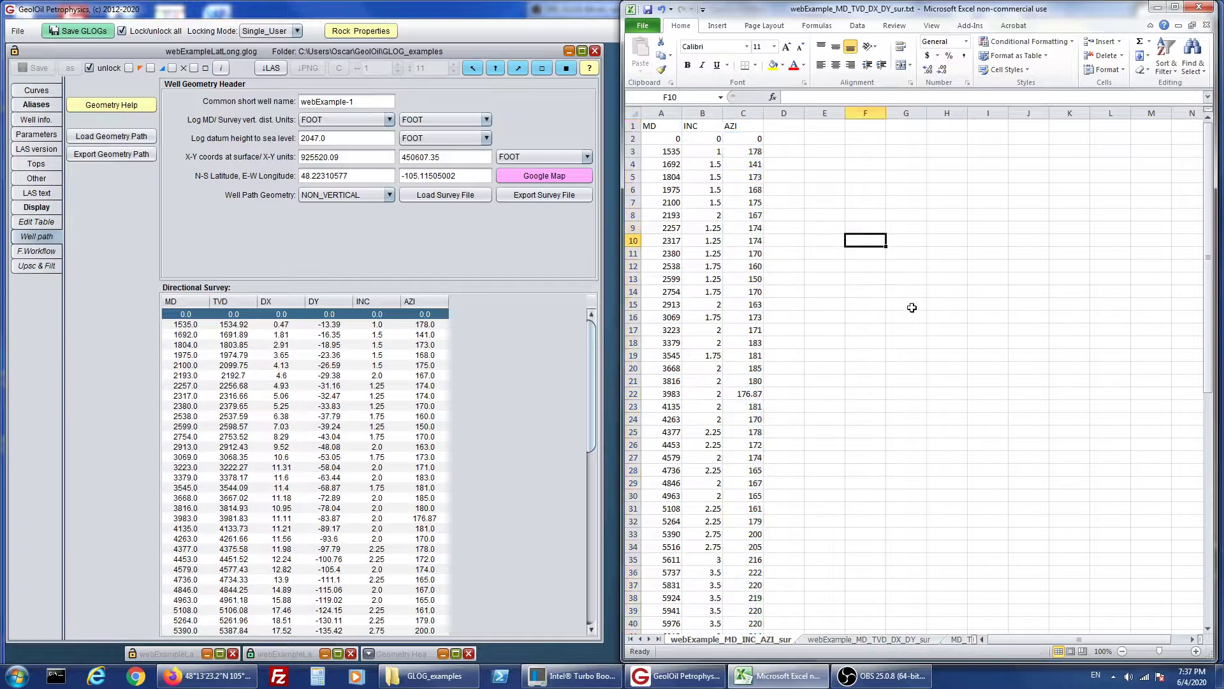
- Look through all survey rows of the sheet down to the last depth and return to the header row
scroll(911, 307, down, 4)
scroll(912, 308, down, 11)
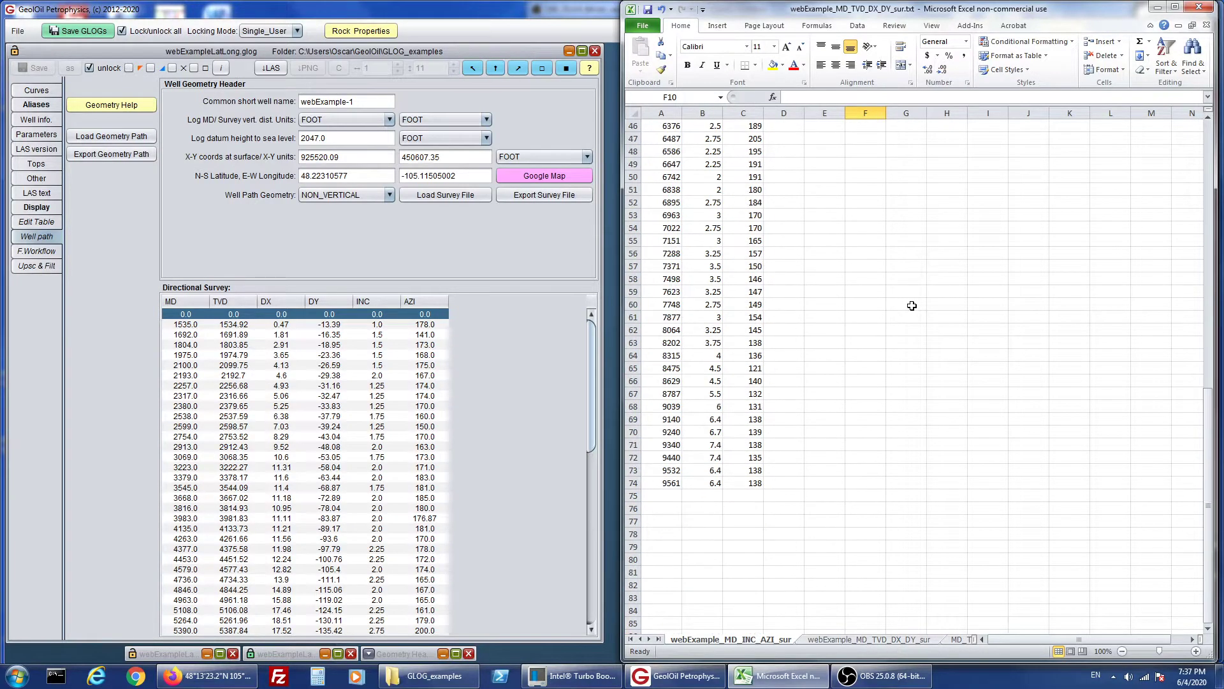
scroll(912, 305, up, 15)
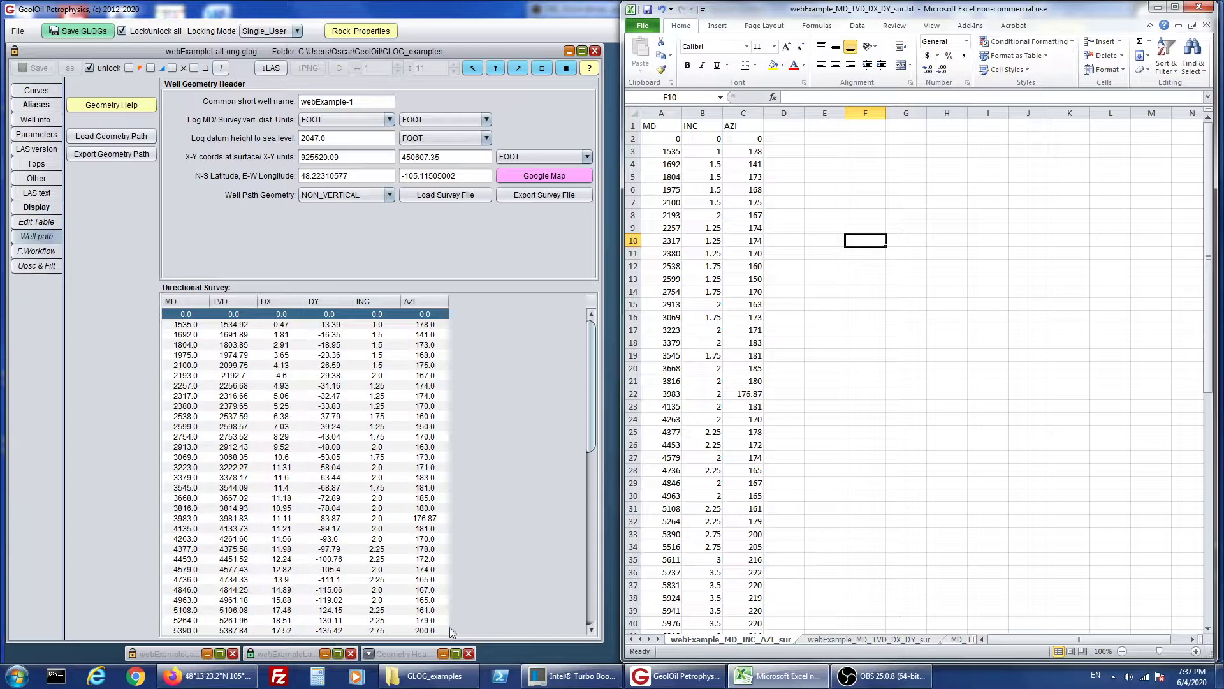
- Return to GeolOil's Geometry Header Help and read the Well Path Geometry section, highlighting the required _sur.txt file name ending
click(442, 653)
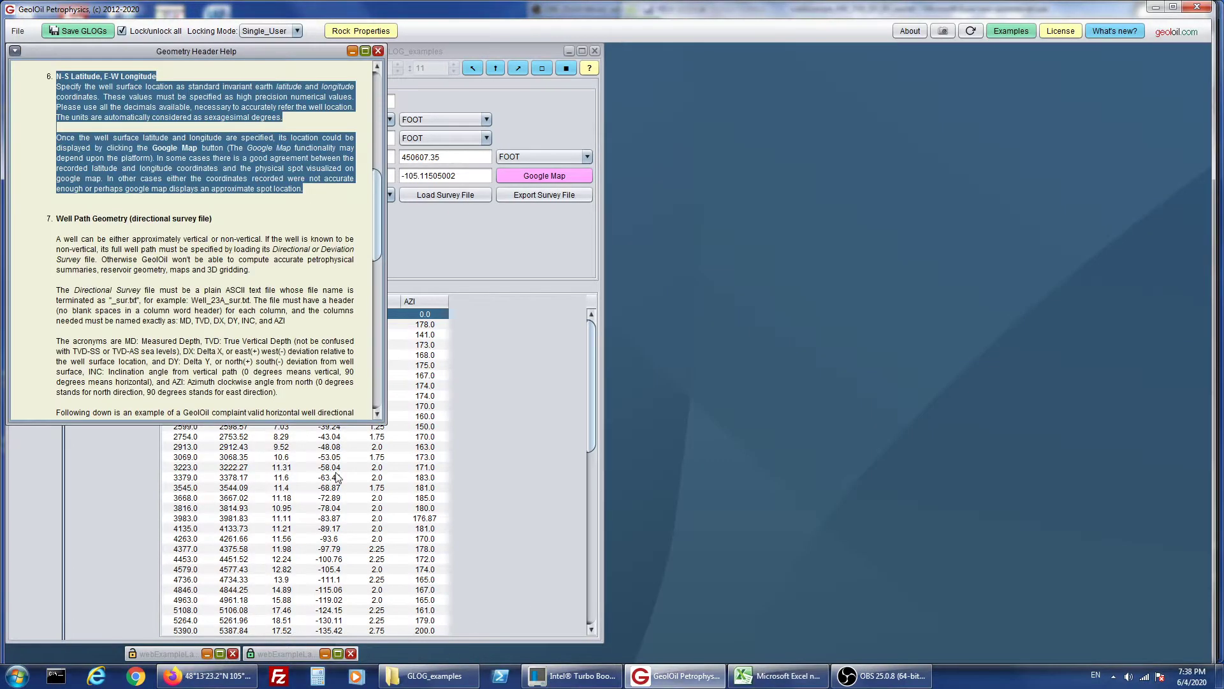
click(349, 231)
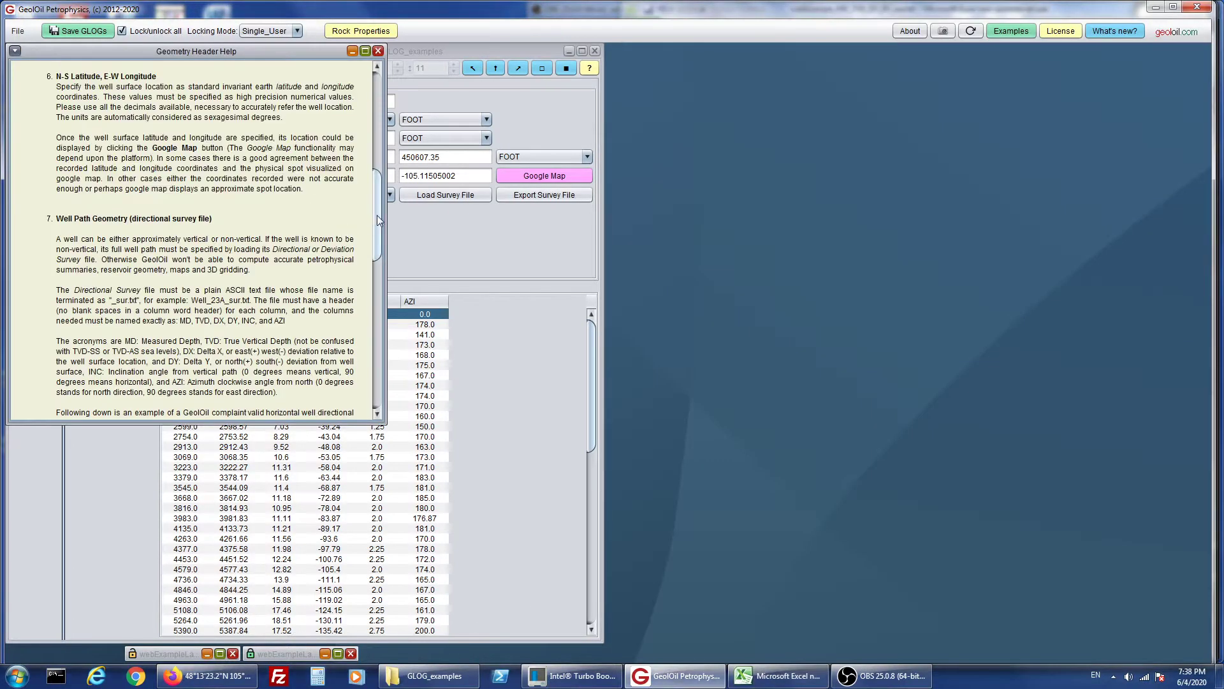
drag(376, 216, 370, 254)
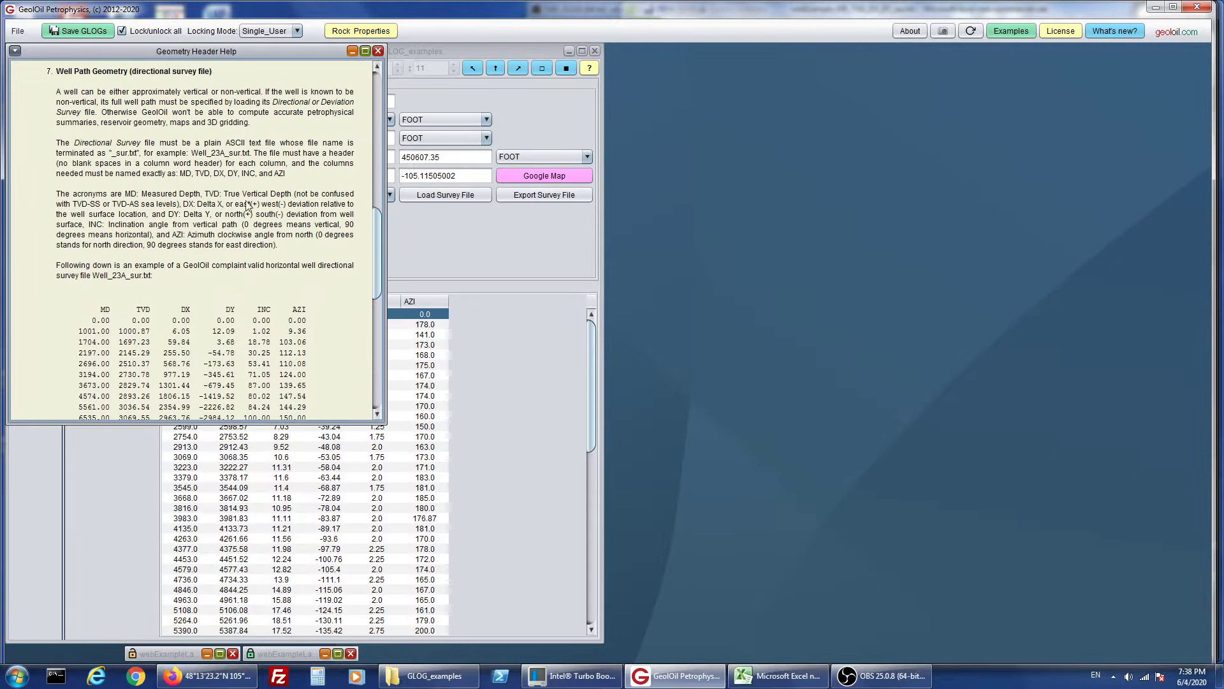
drag(227, 155, 257, 168)
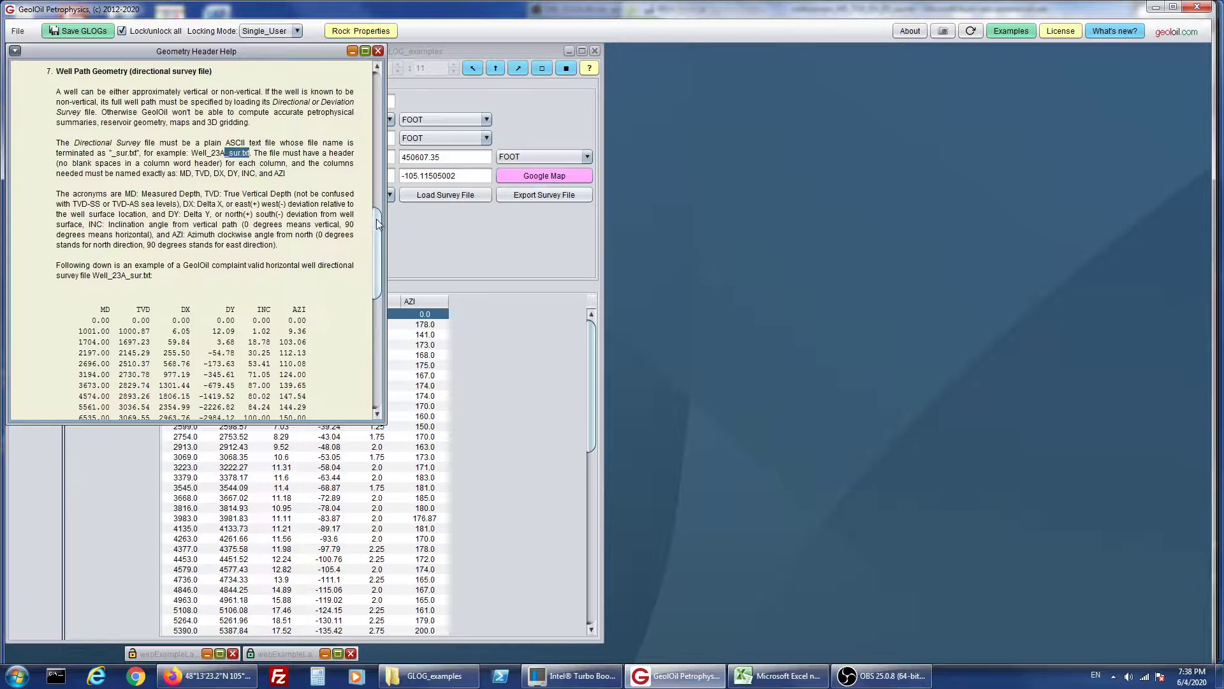
- Examine the help's sample directional survey containing only MD, INC and AZI, and minimize the help window
drag(376, 219, 368, 355)
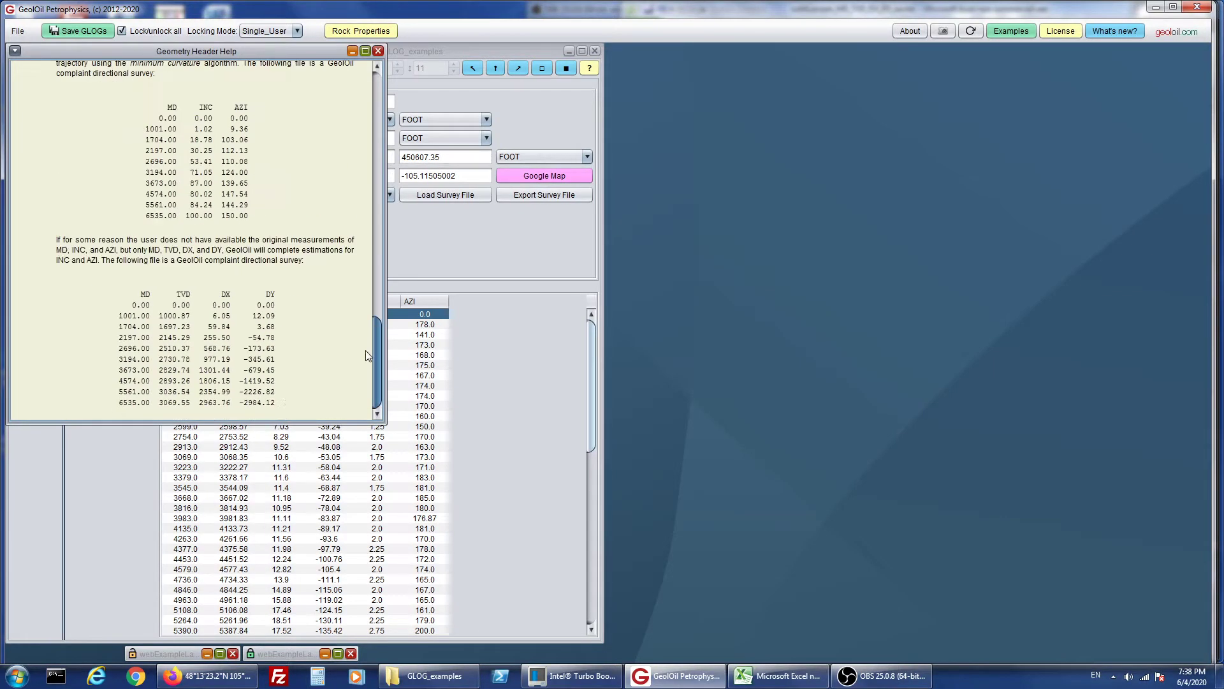
drag(97, 107, 276, 216)
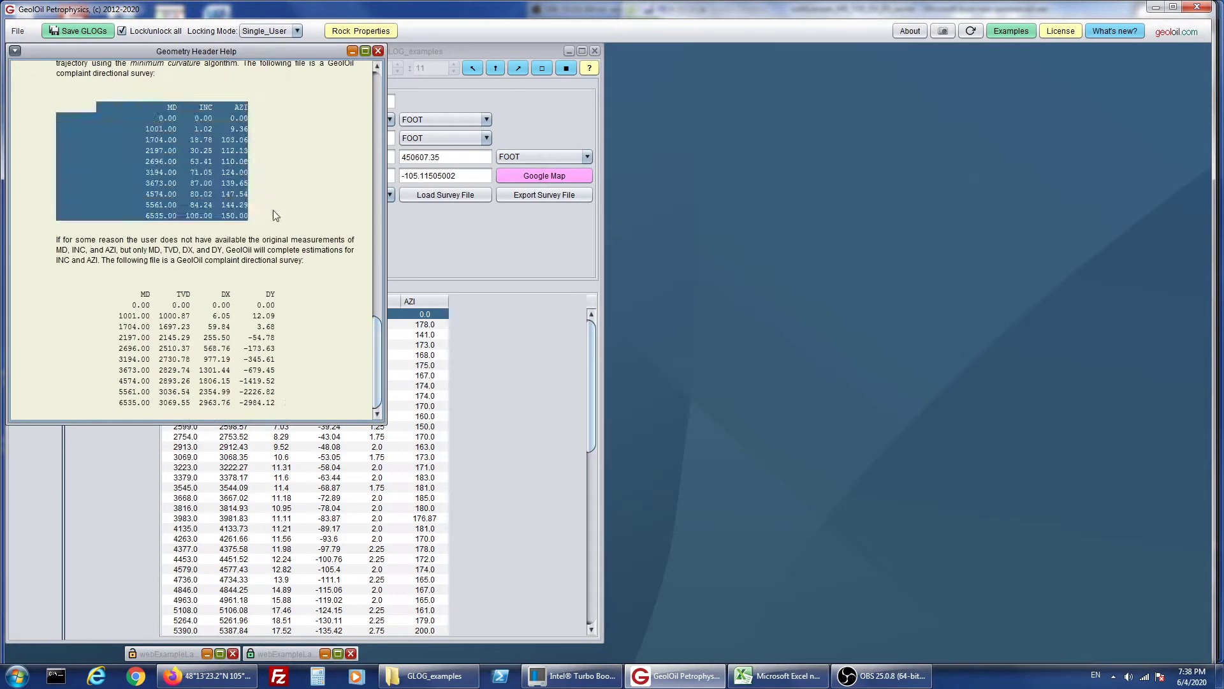
click(349, 111)
click(352, 50)
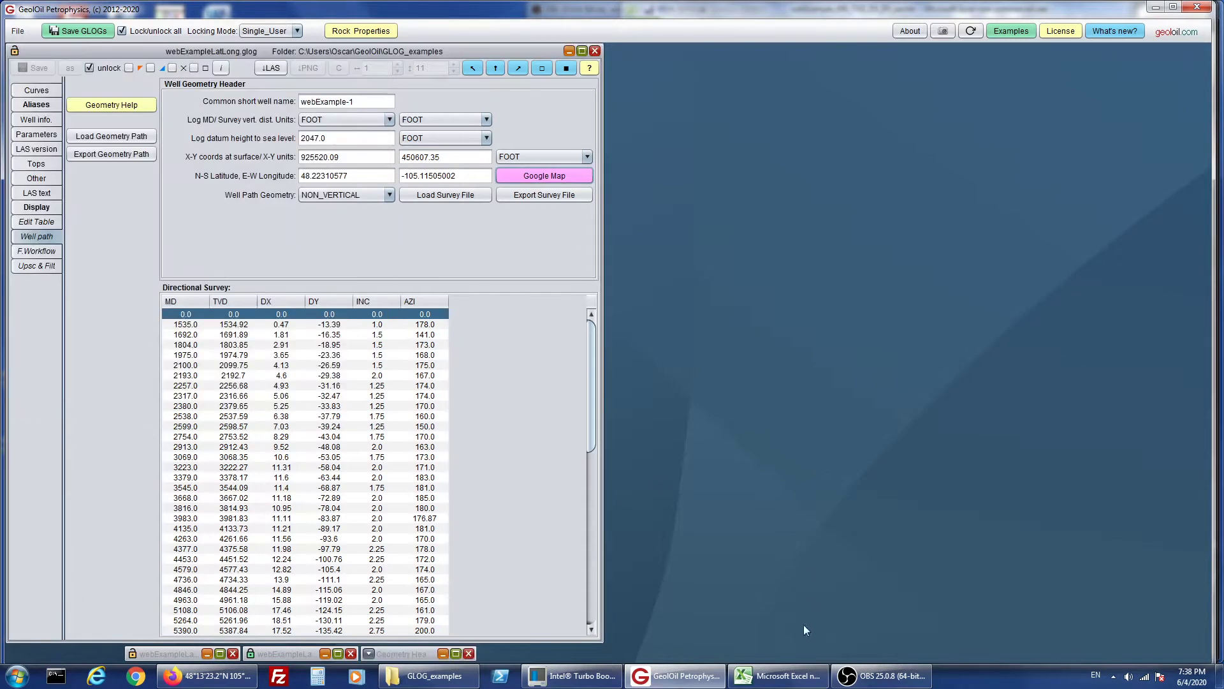
- Switch to Excel and check the Save As file type for the MD, INC, AZI survey sheet, leaving without saving
click(805, 675)
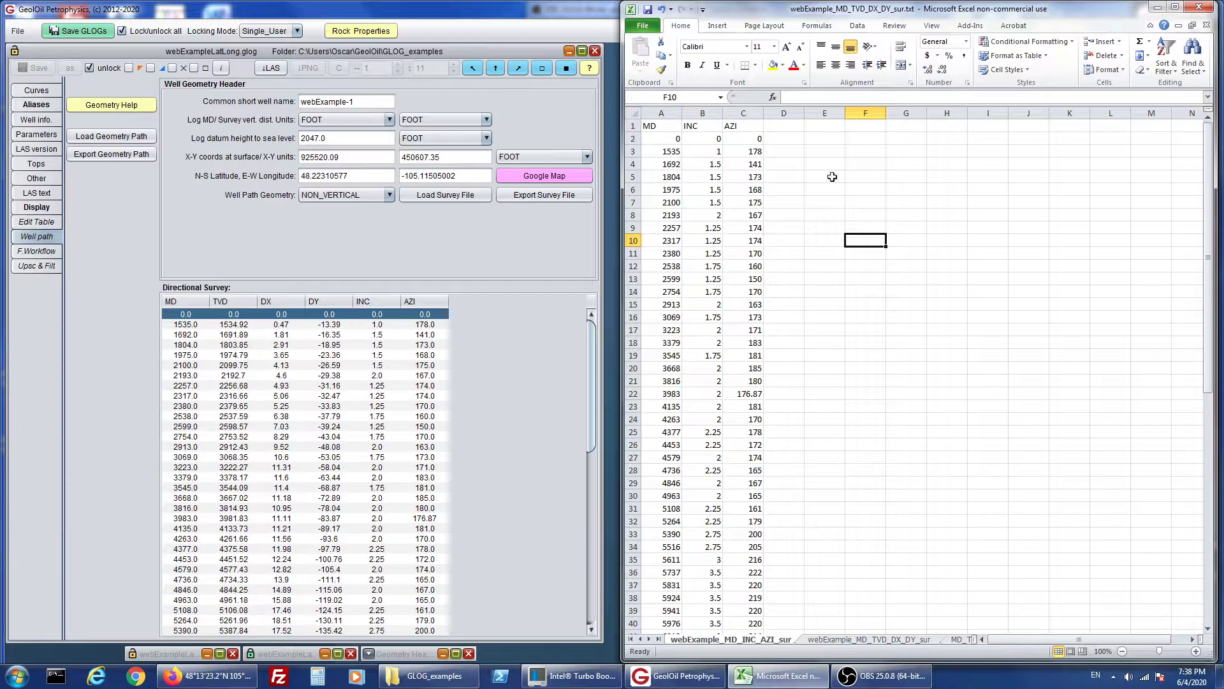
click(657, 125)
click(646, 26)
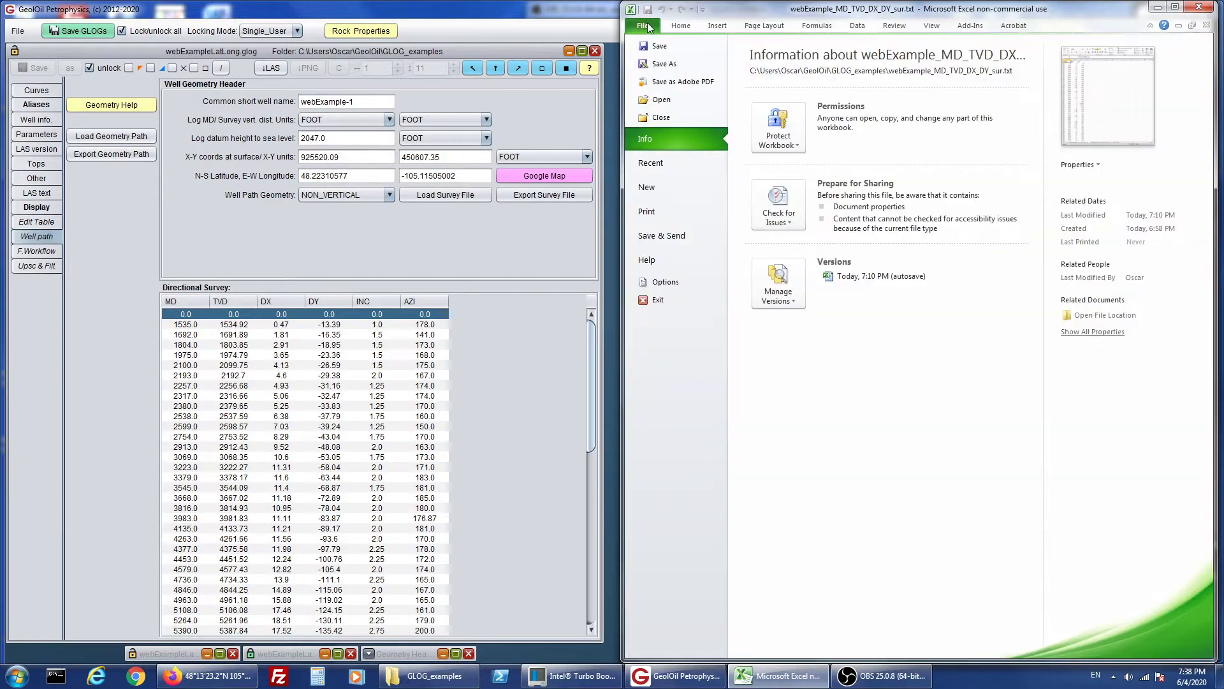
click(662, 64)
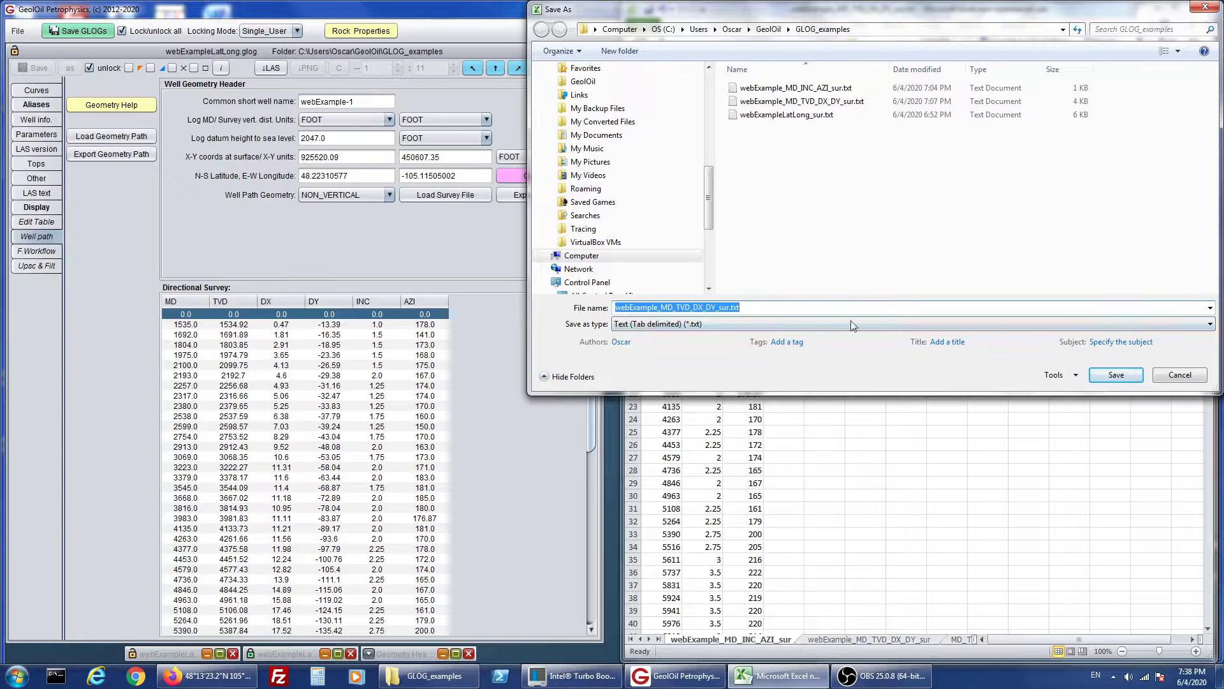
click(1179, 376)
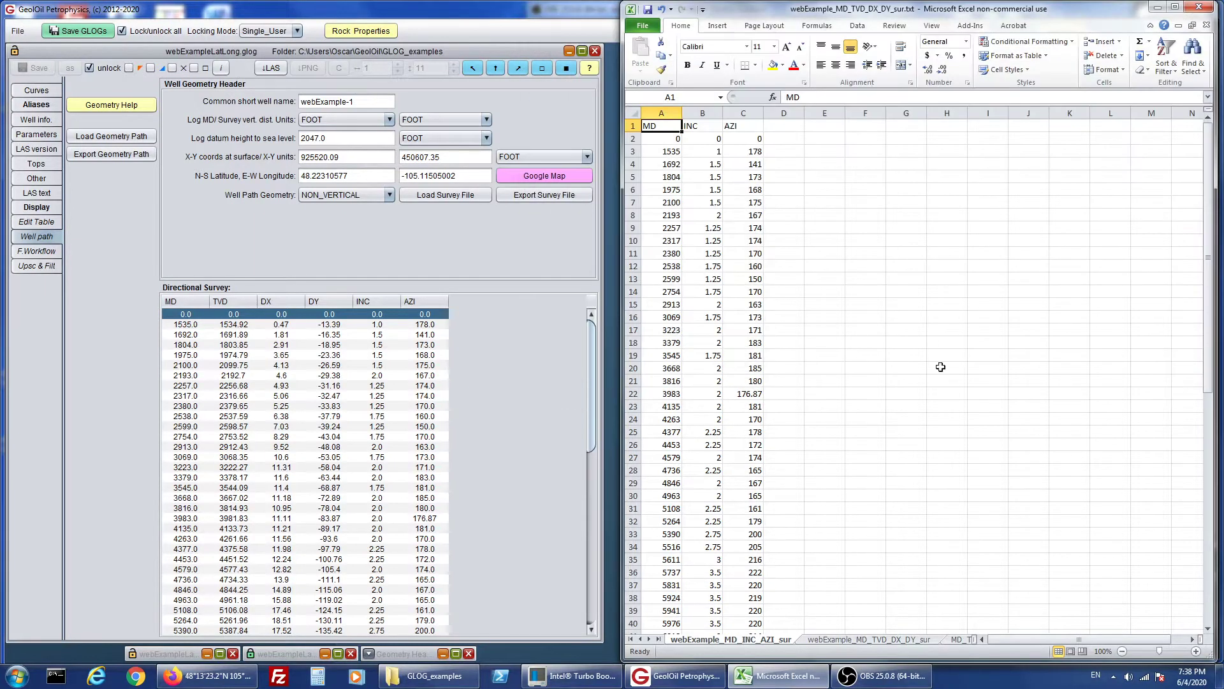
- Set up saving the sheet as tab-delimited text named webExample_MD_INC_AZI_sur.txt in the GLOG_examples folder, and cancel the save
click(643, 25)
click(664, 64)
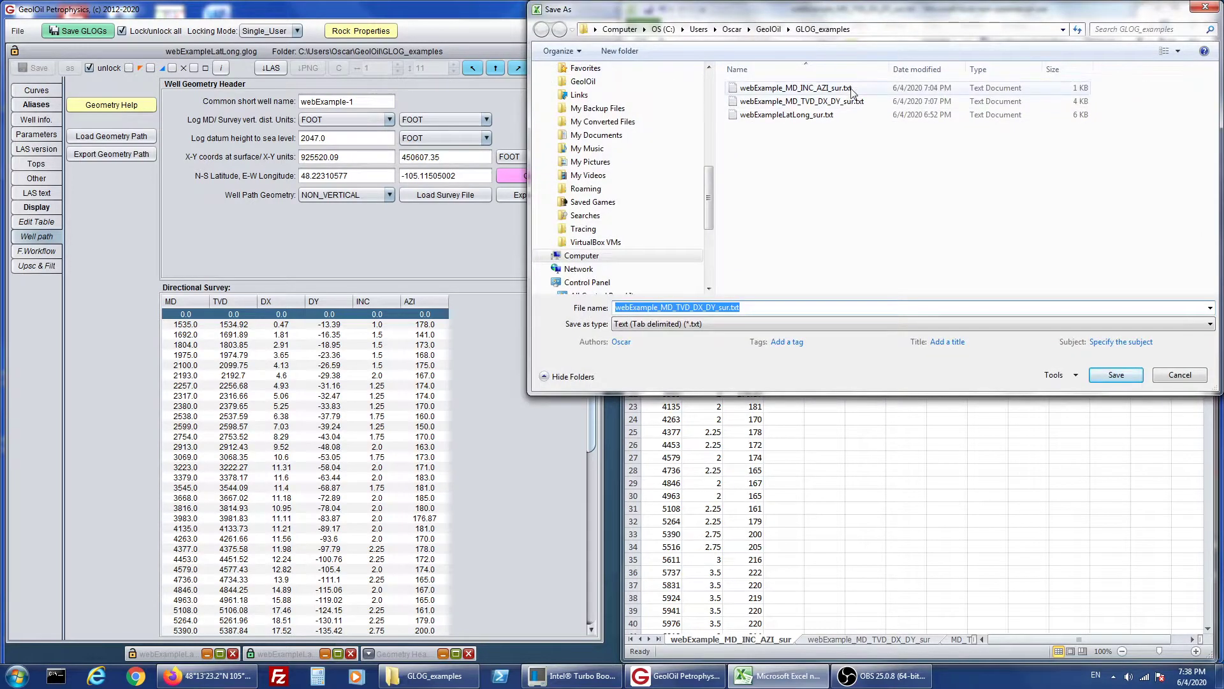
click(851, 89)
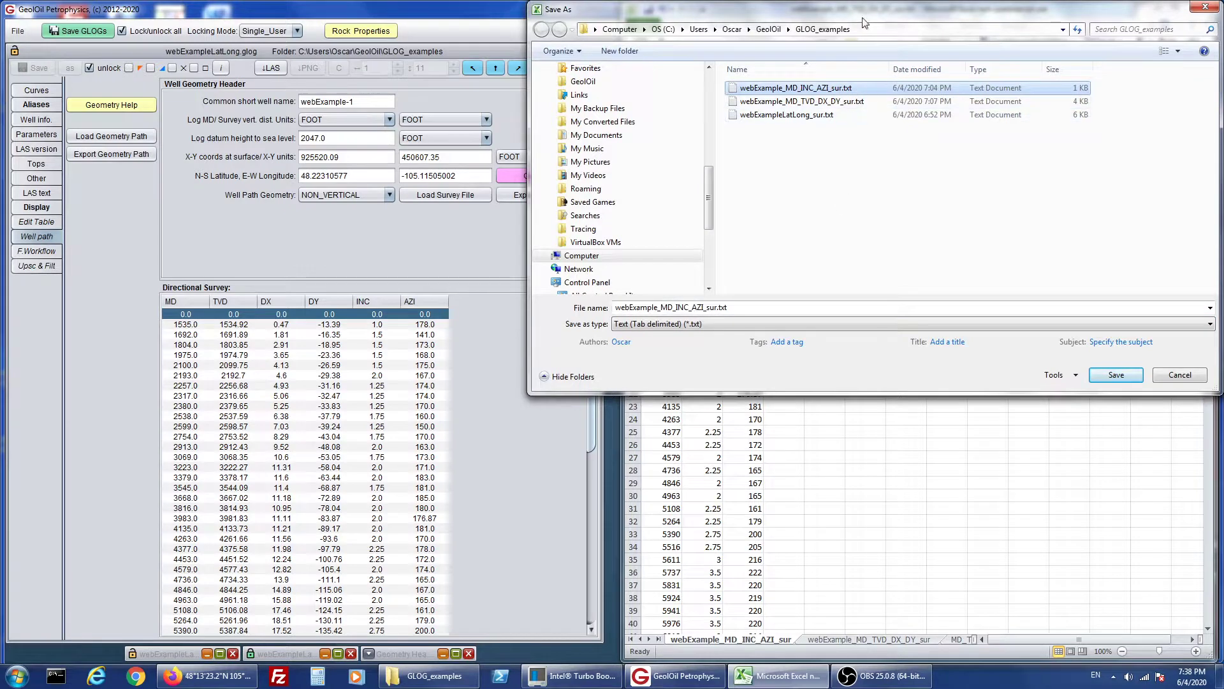
drag(864, 14, 819, 96)
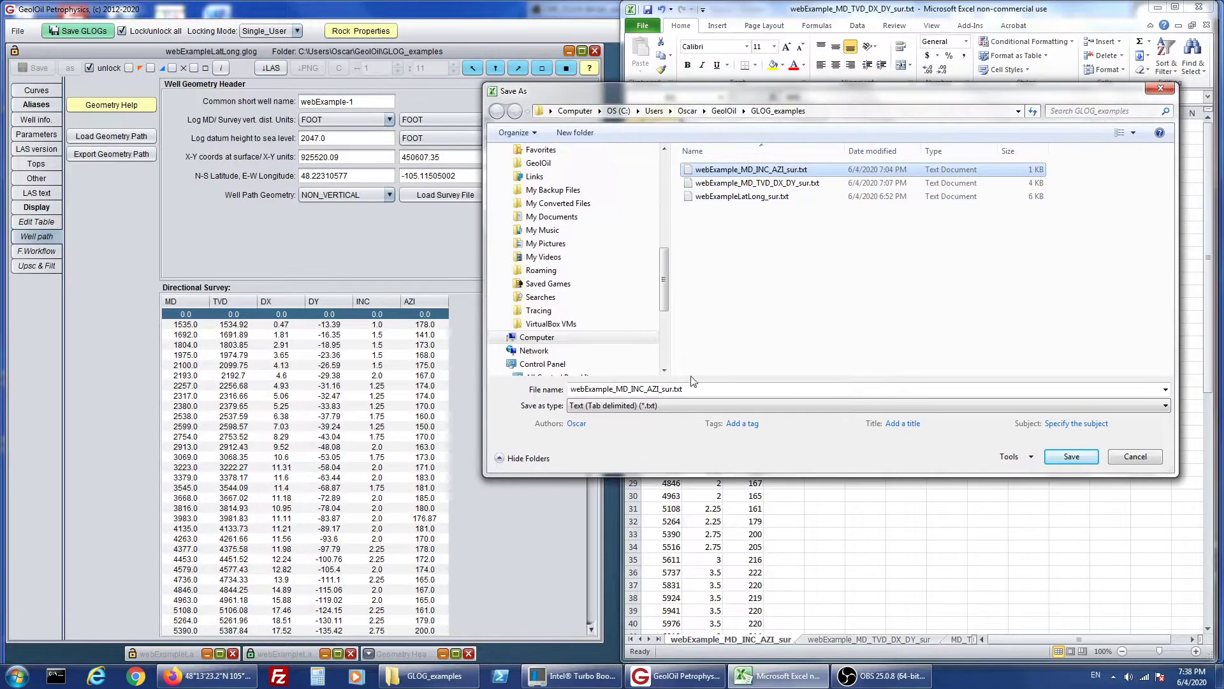
drag(730, 90, 697, 225)
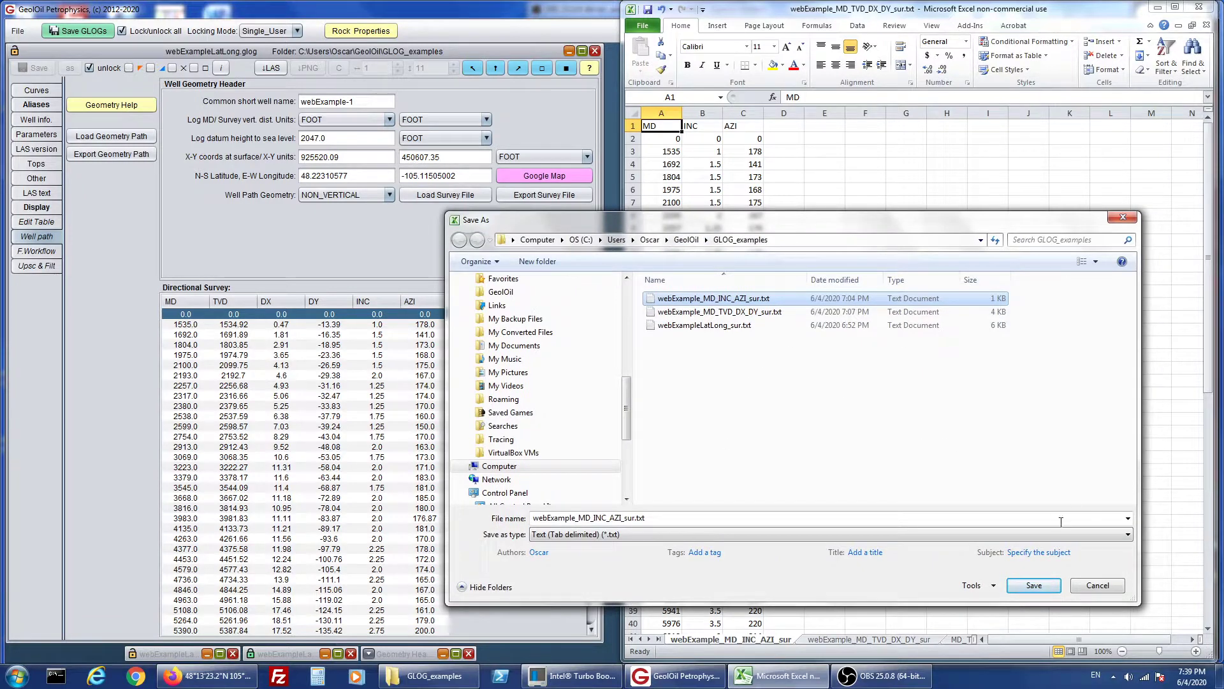
click(1096, 585)
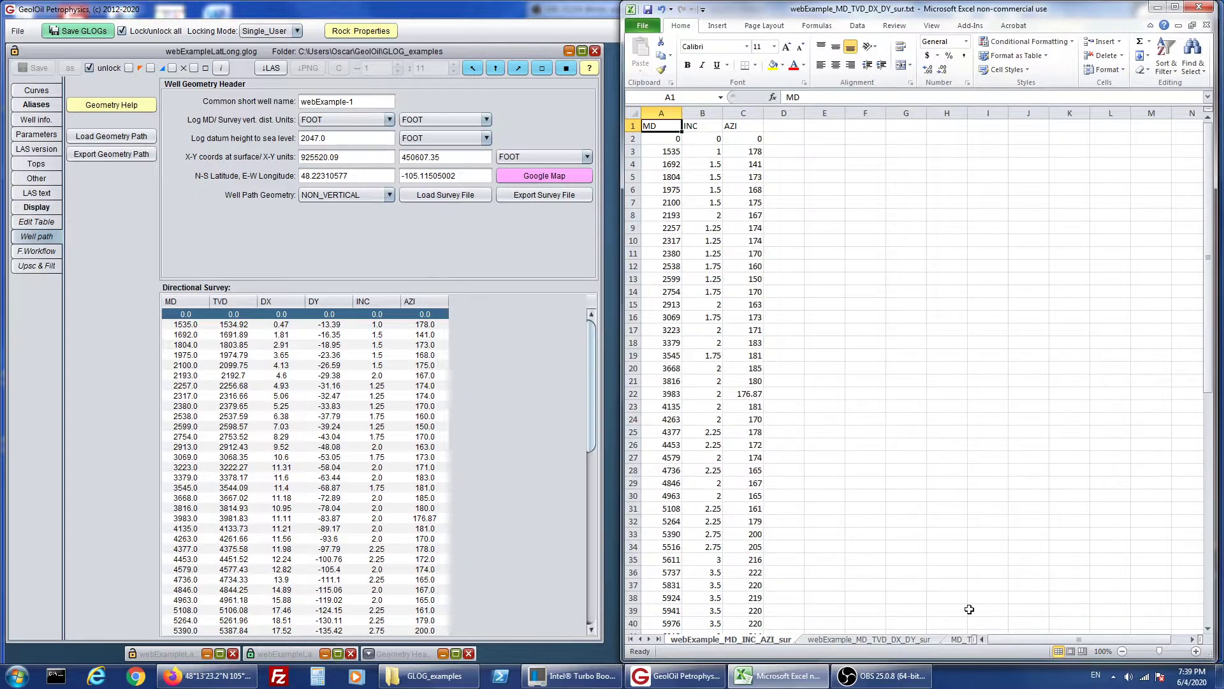
- Open webExample_MD_INC_AZI_sur.txt from the GLOG_examples folder in Notepad
click(455, 678)
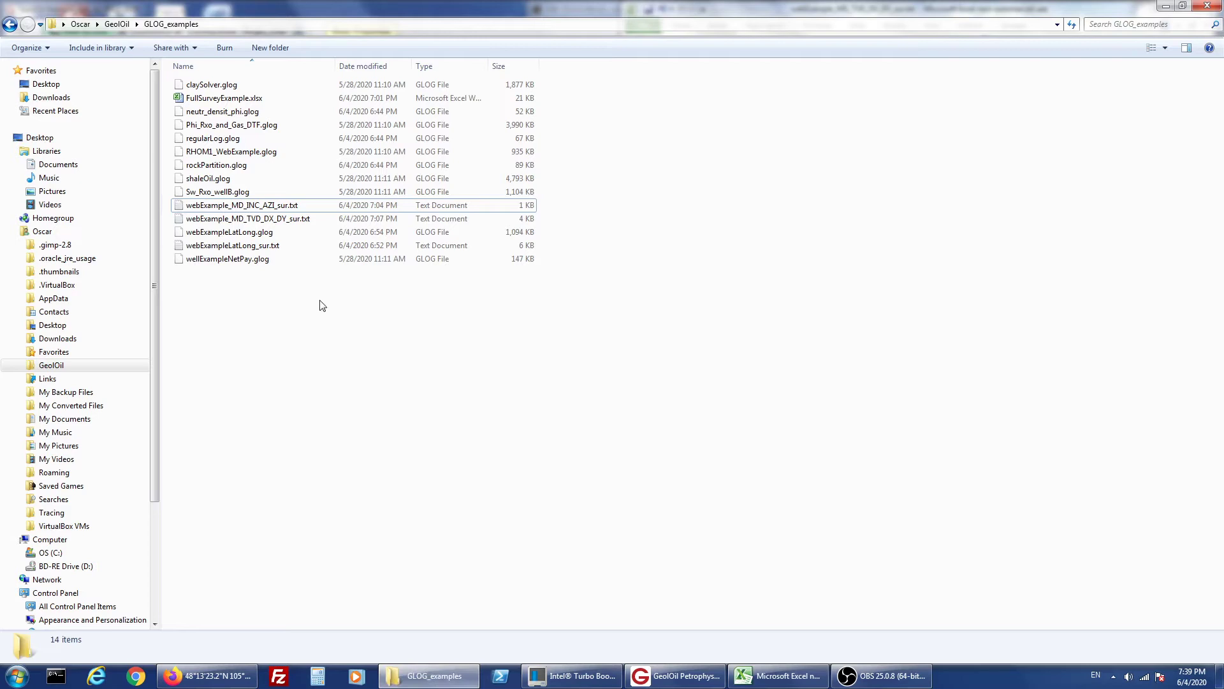
double_click(296, 209)
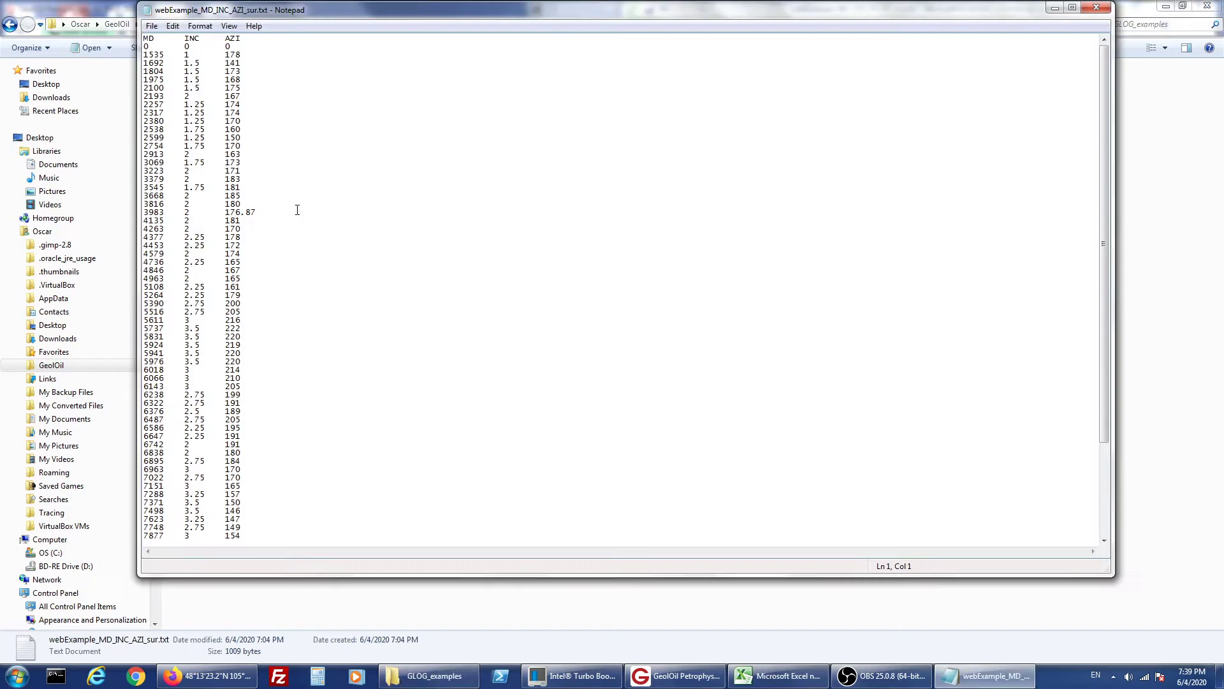
click(1117, 267)
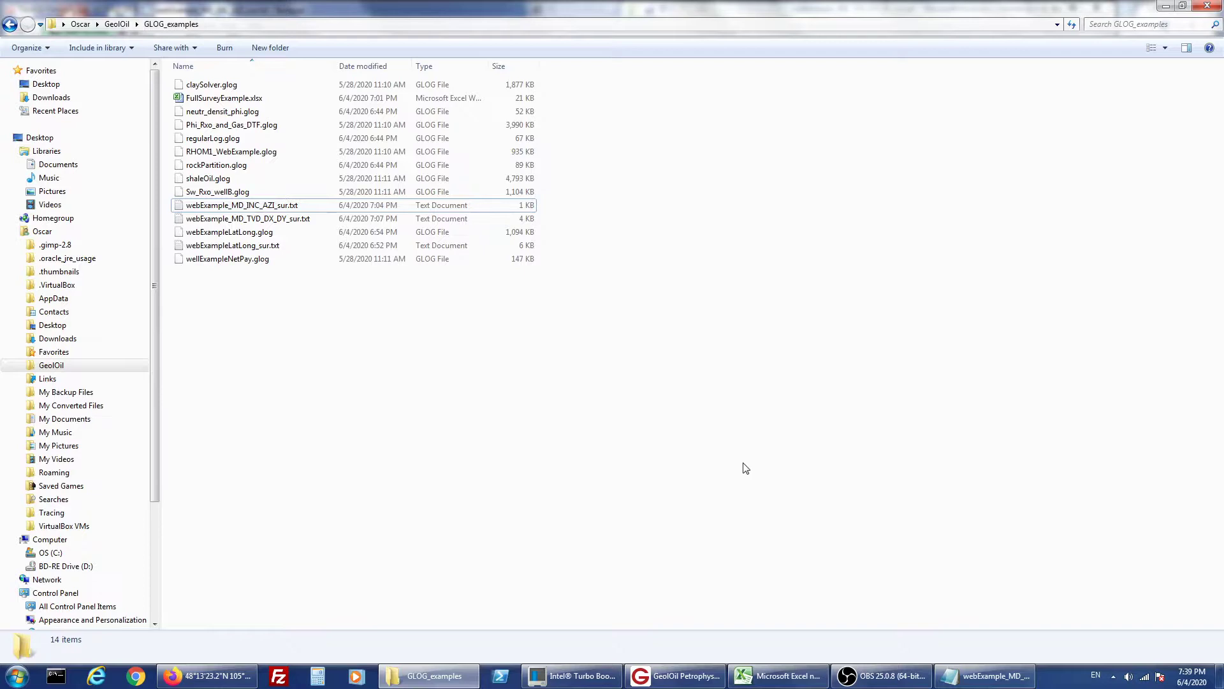
click(985, 675)
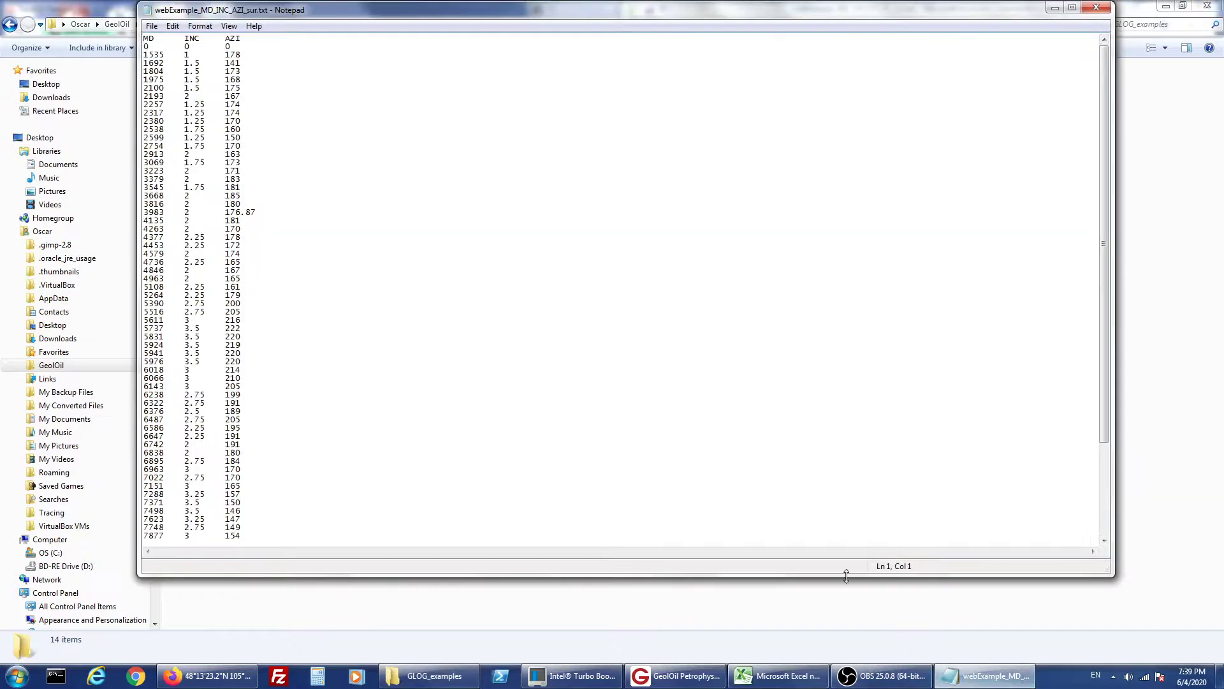
- Narrow the Notepad window and place it beside the file list to review the survey text, and close it and minimize the folder
drag(1117, 426, 503, 418)
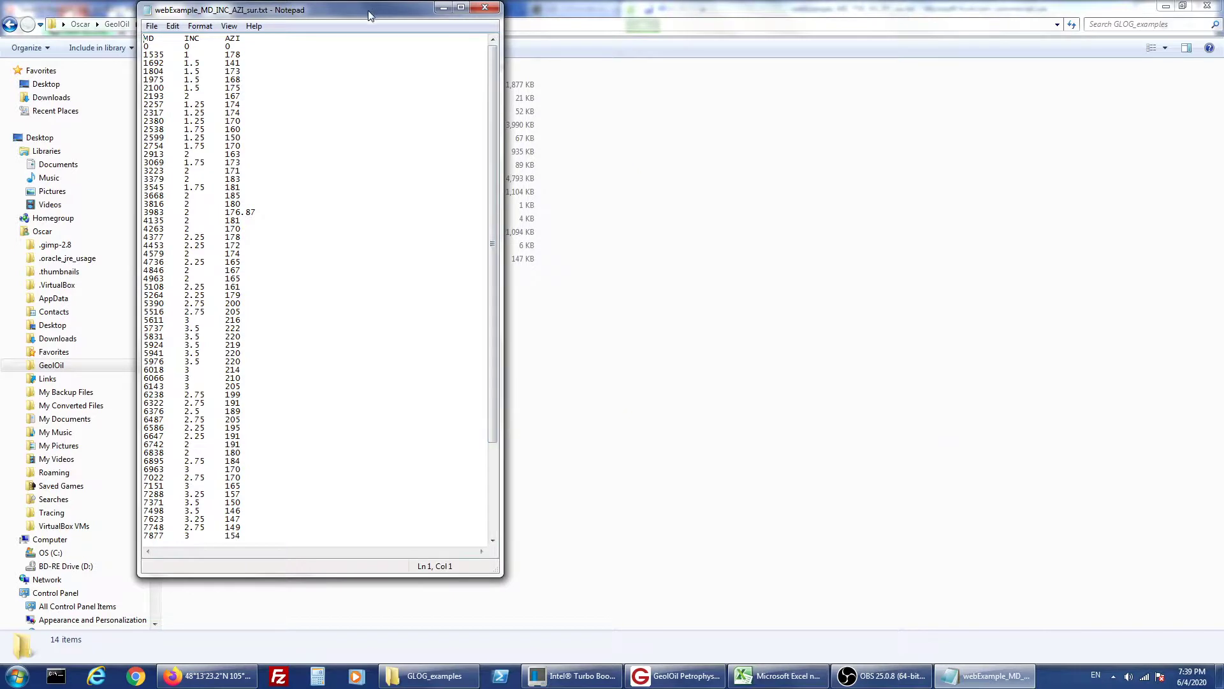
drag(369, 10, 739, 74)
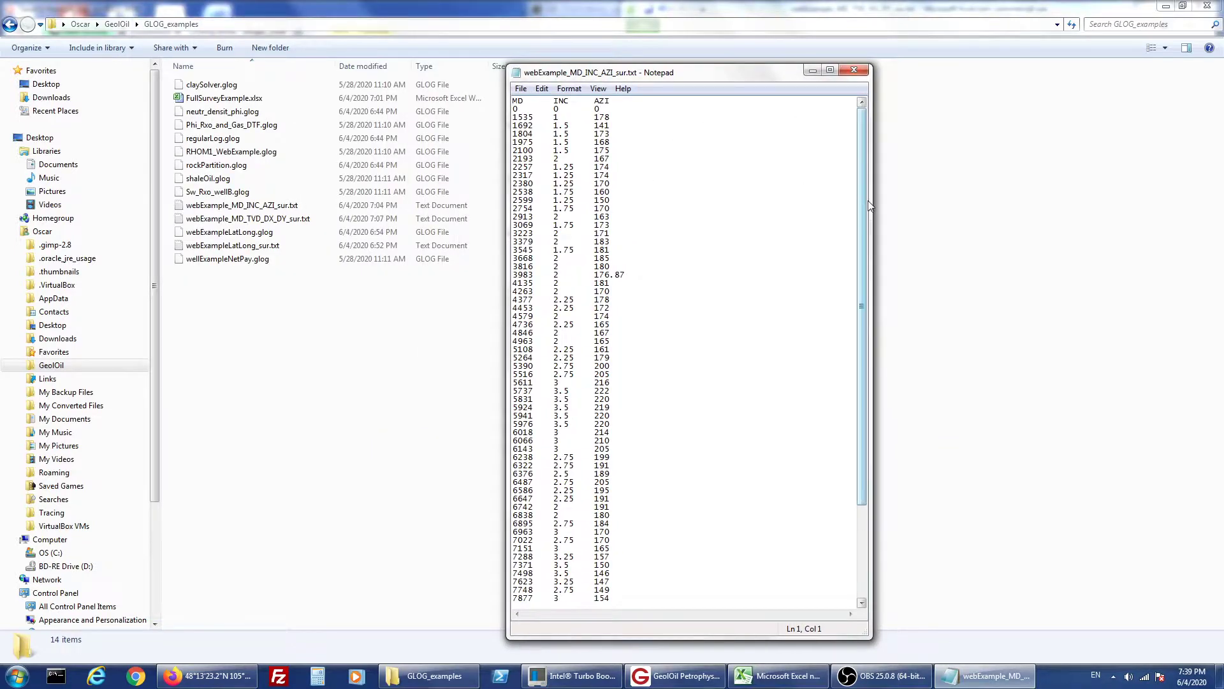
drag(859, 197, 873, 167)
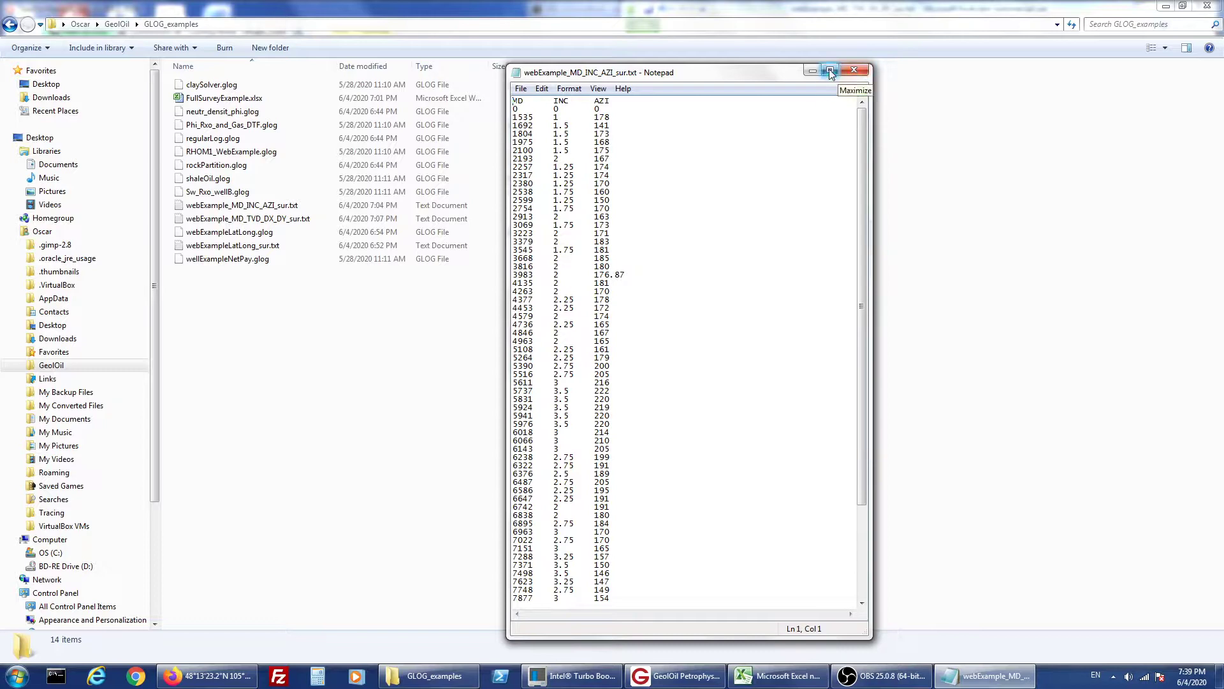
click(853, 70)
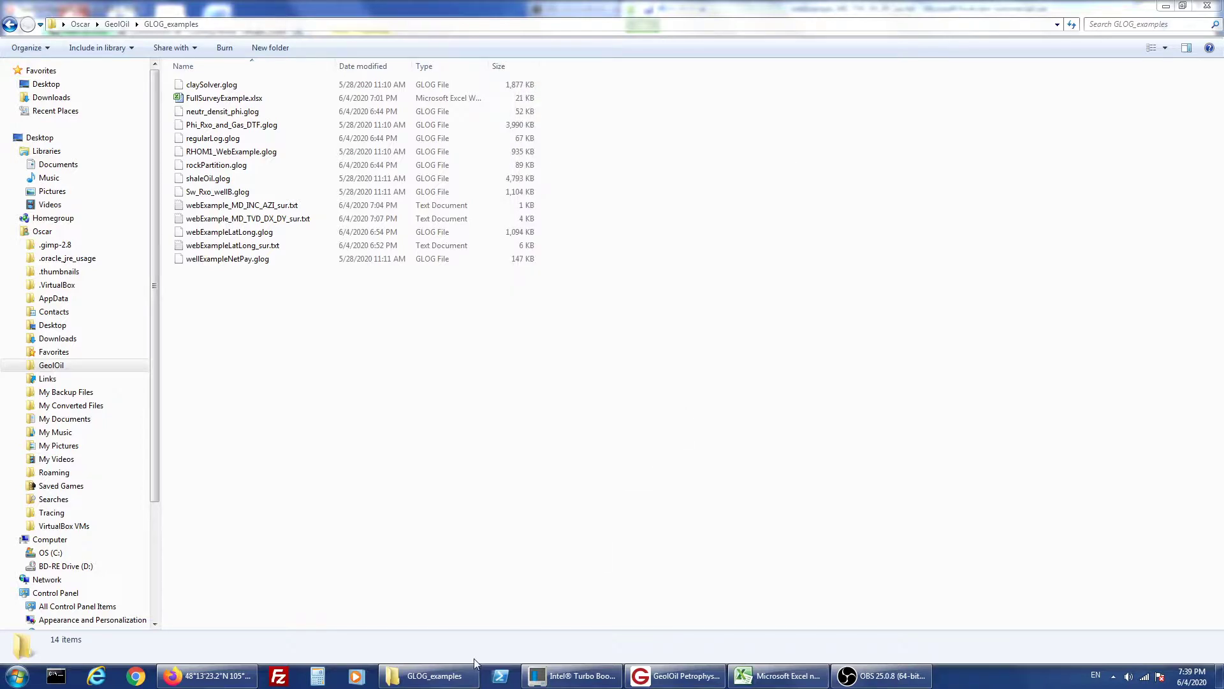
mouse_move(442, 681)
click(1167, 7)
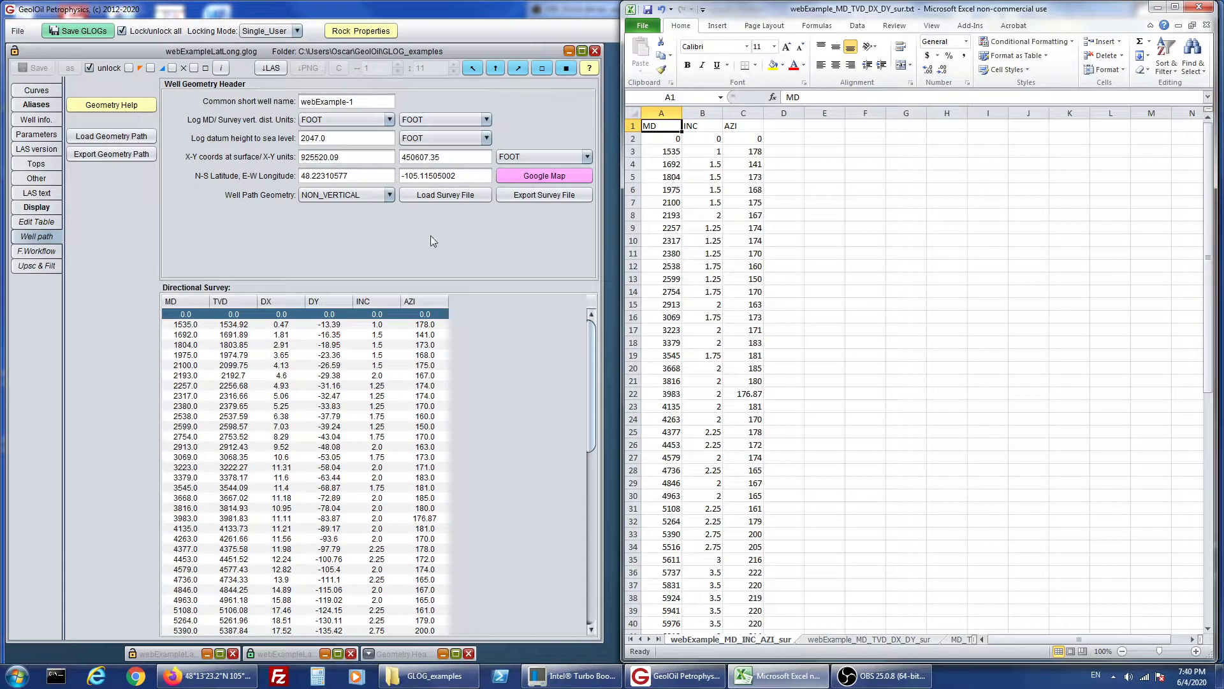
- Clear the loaded directional survey by setting the well path geometry to VERTICAL and back to NON_VERTICAL
click(388, 195)
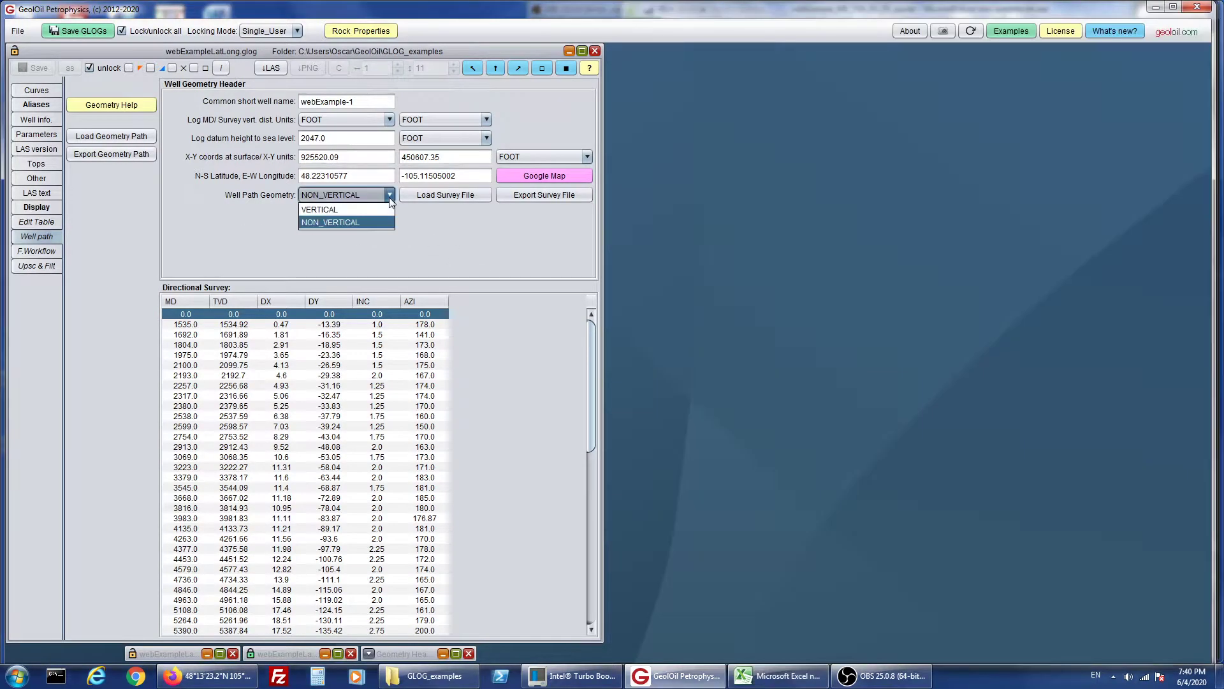
click(375, 213)
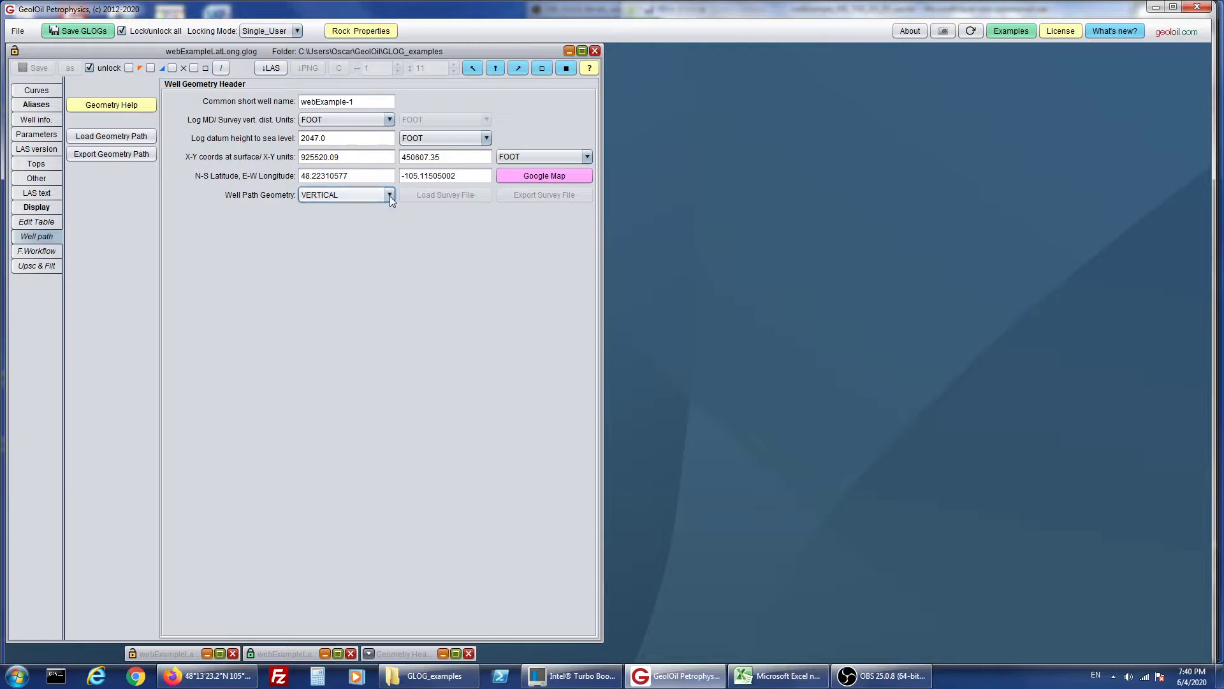
click(389, 196)
click(362, 222)
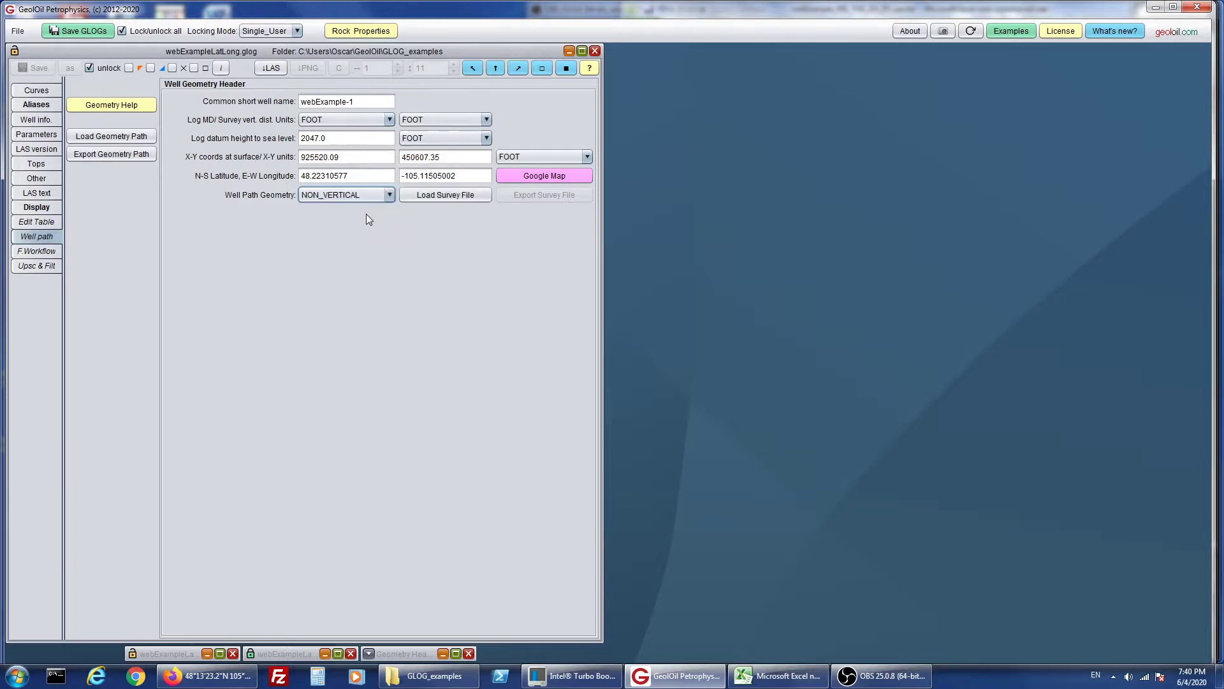
- Load the deviation survey file webExample_MD_INC_AZI_sur.txt from the GLOG_examples folder into the well path
click(456, 197)
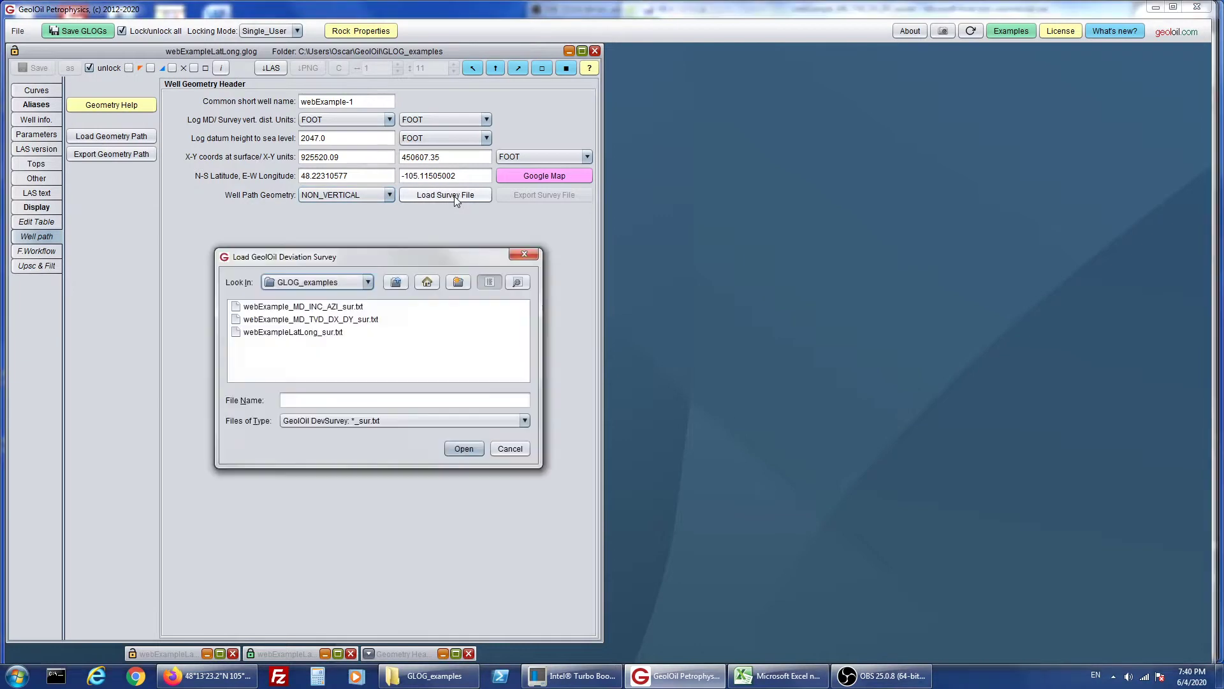
click(360, 307)
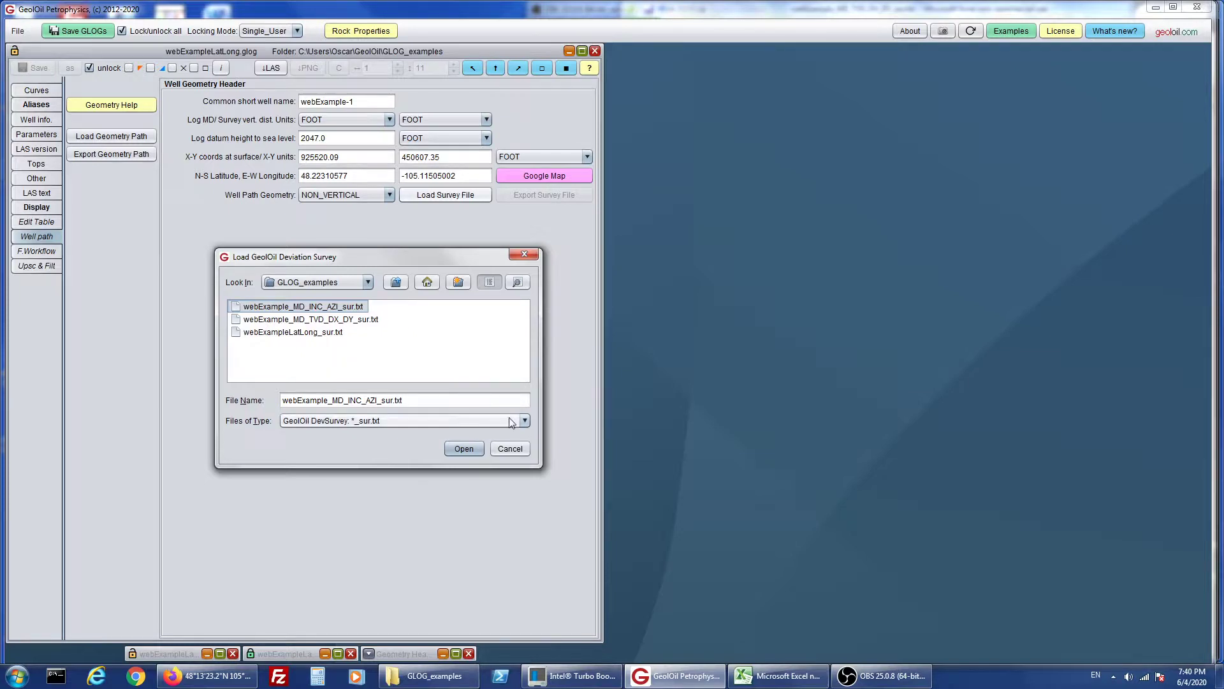
drag(380, 257, 523, 228)
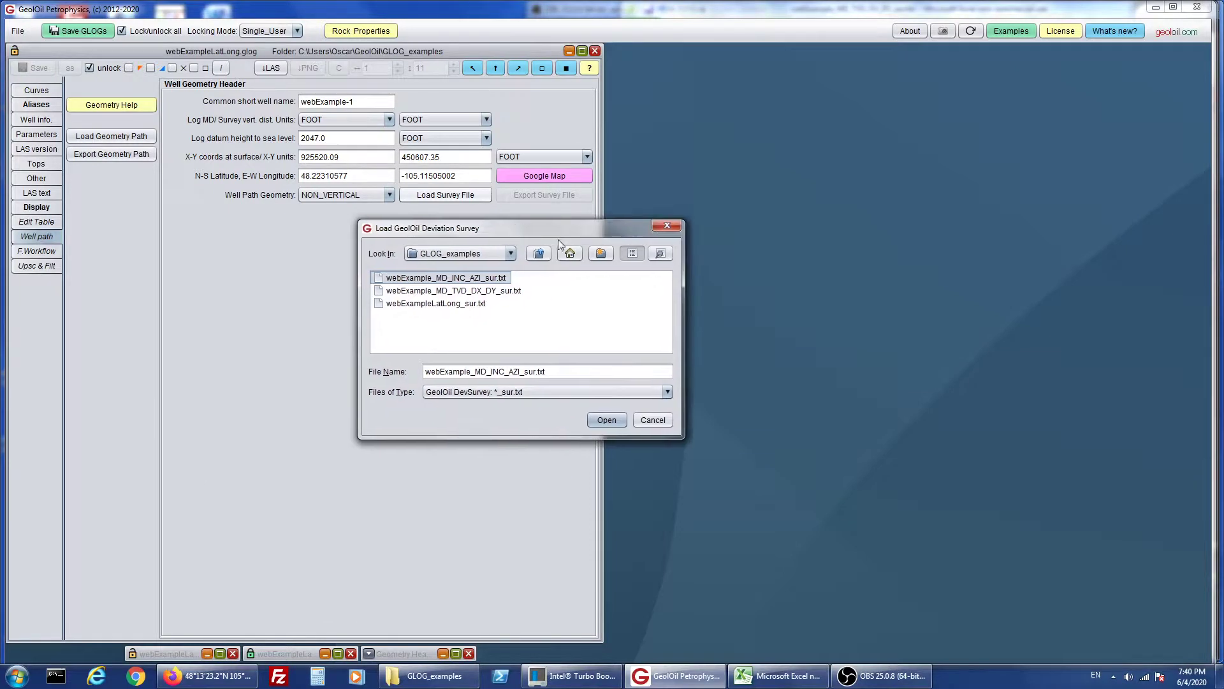
click(607, 420)
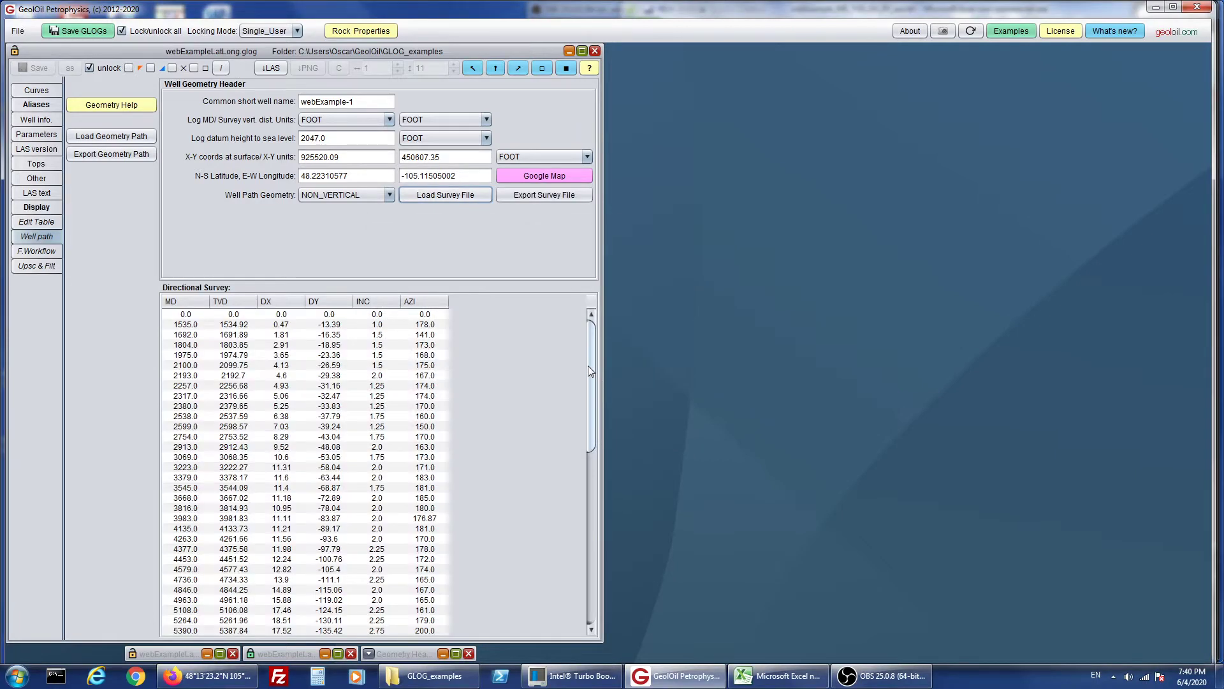
drag(589, 370, 579, 339)
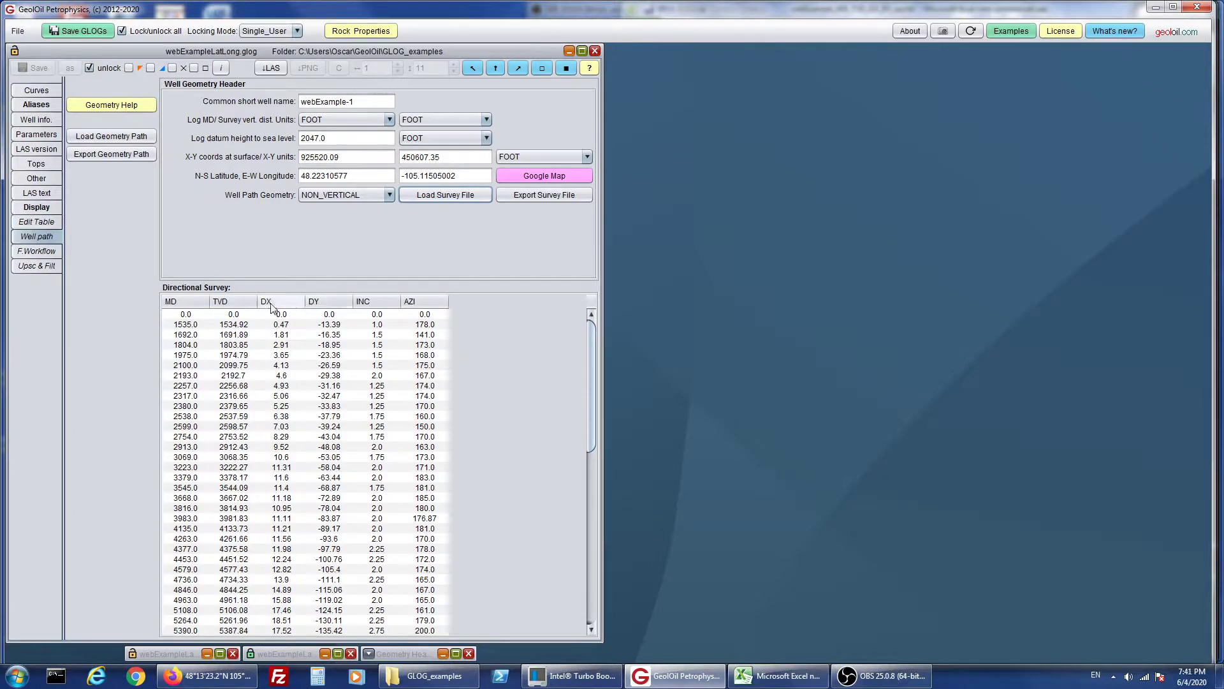
- Add the TVD and TVDSS curves and the X,Y path curves to the well's curve list, leaving no rows selected
mouse_move(344, 313)
click(36, 89)
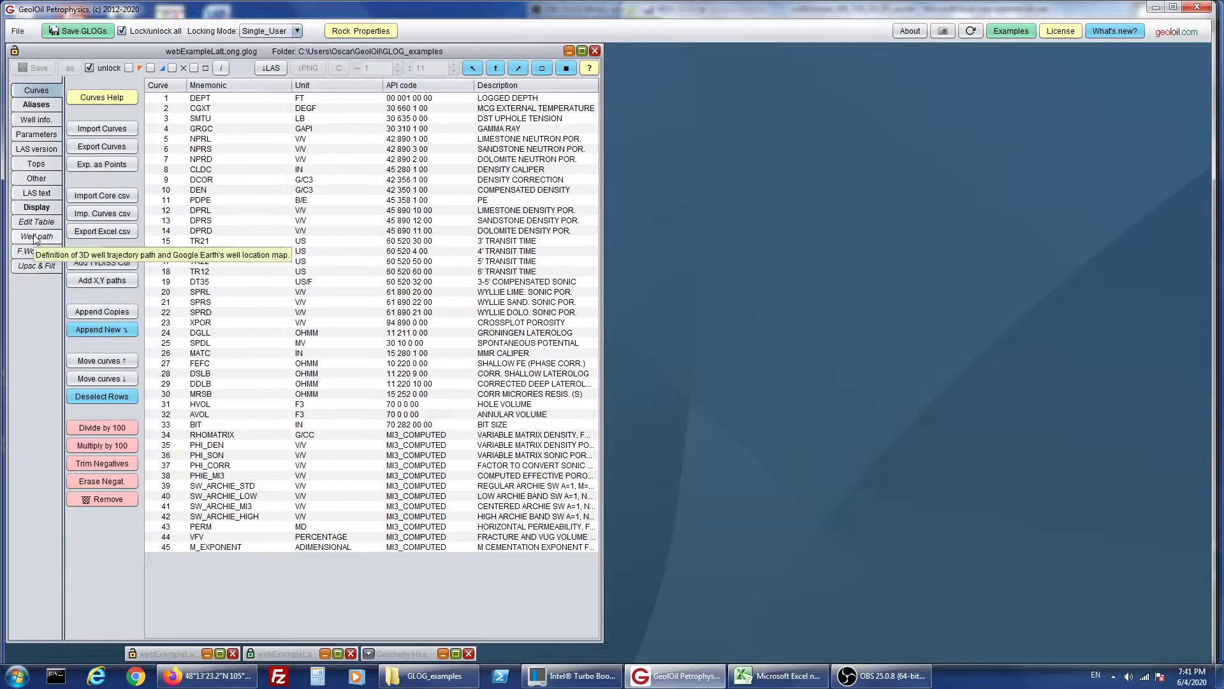
click(114, 260)
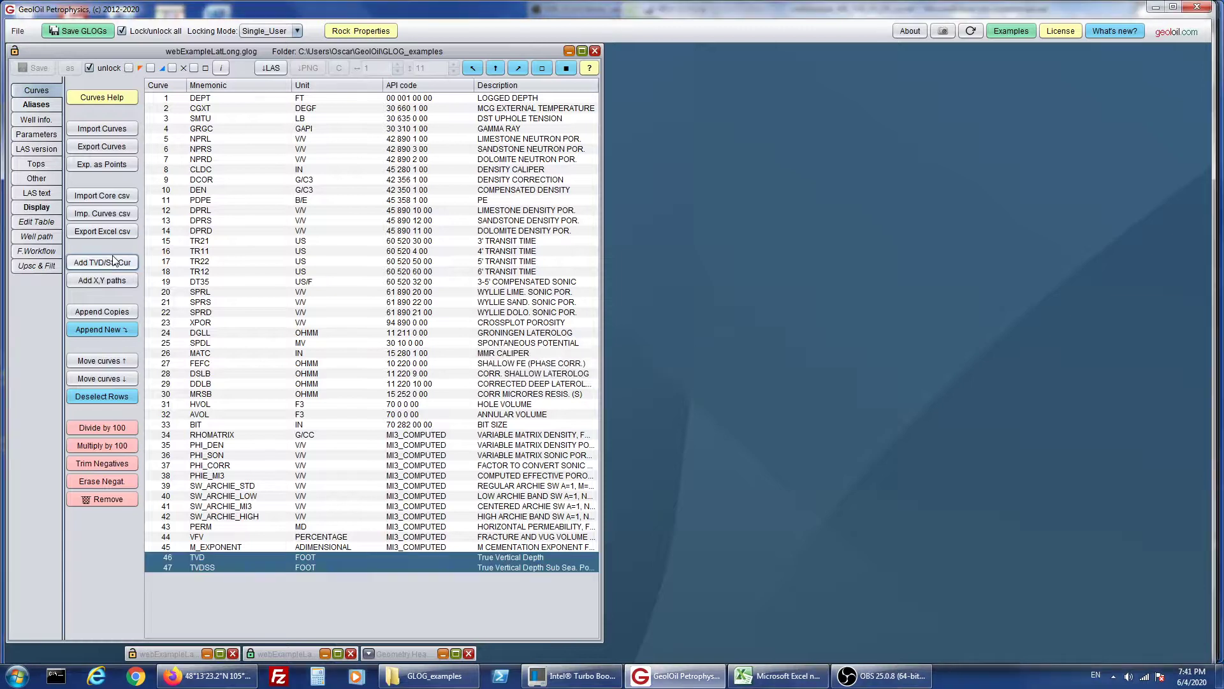
click(114, 282)
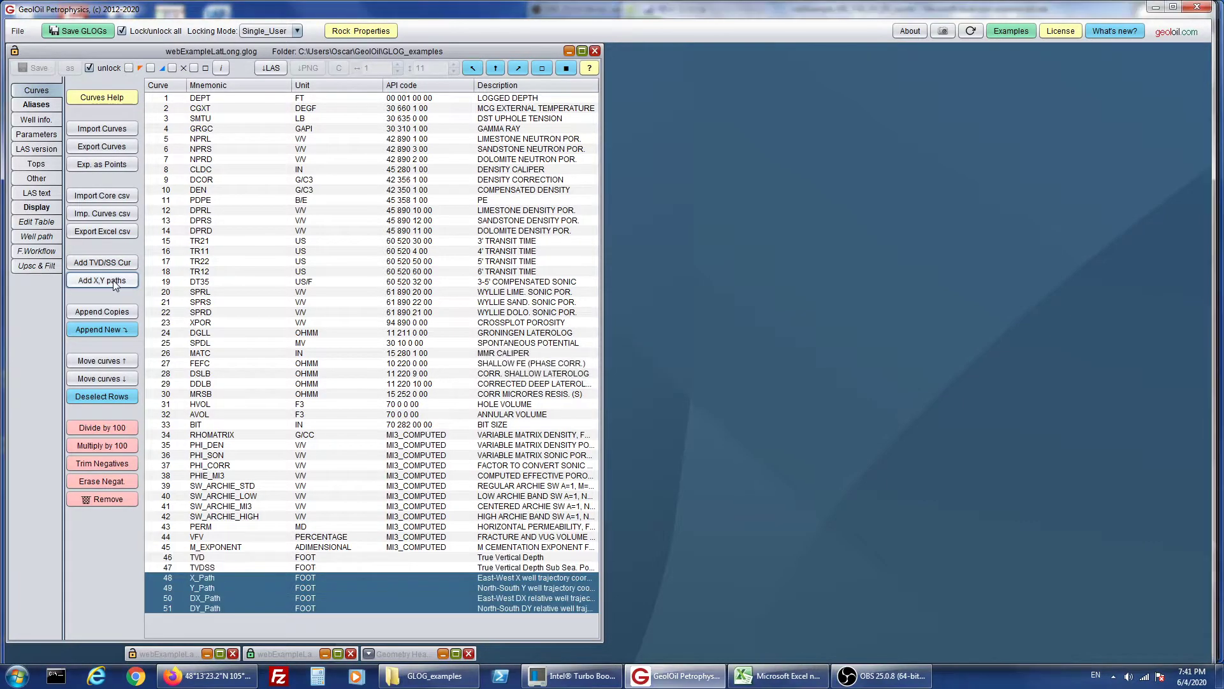
click(215, 518)
click(116, 399)
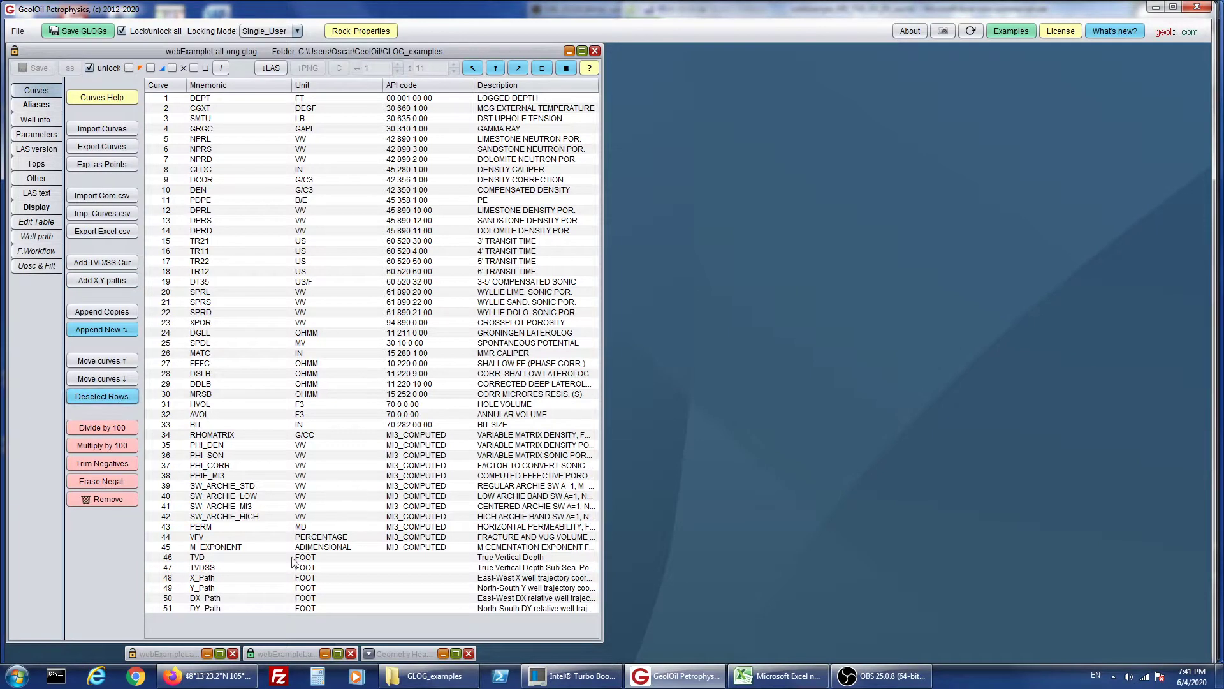
- Select the six added curves from TVD to DY_Path and examine their values down the full depth range in the edit table
drag(211, 561, 215, 611)
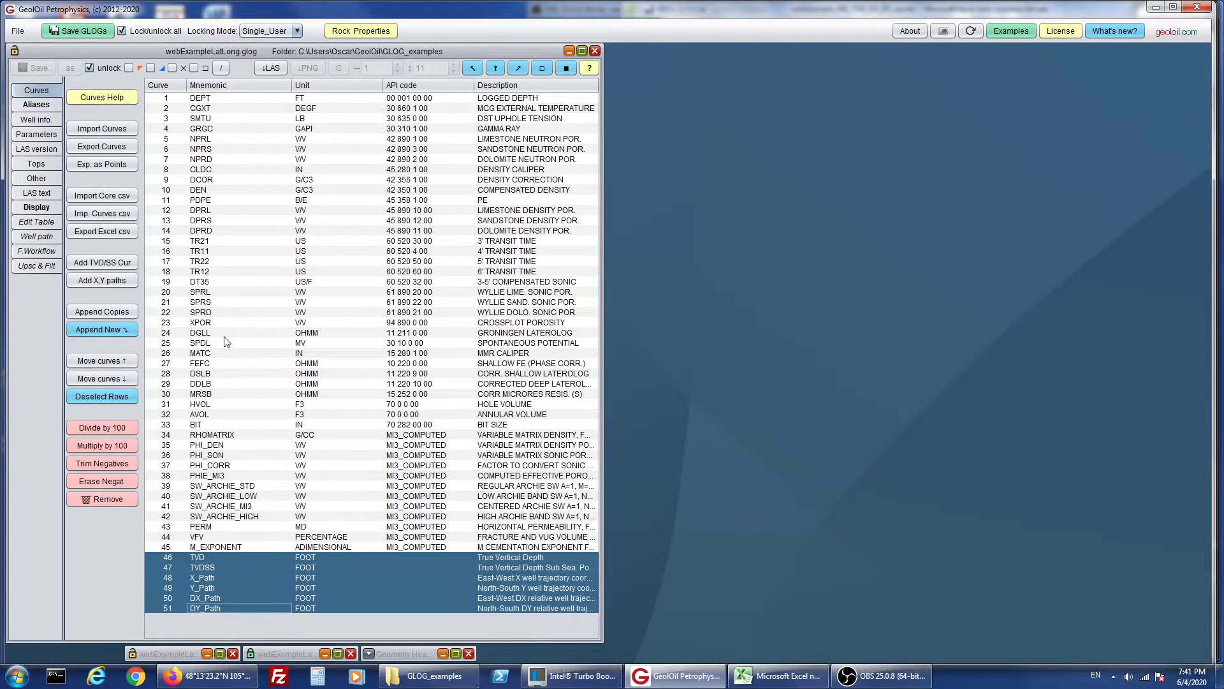
click(38, 222)
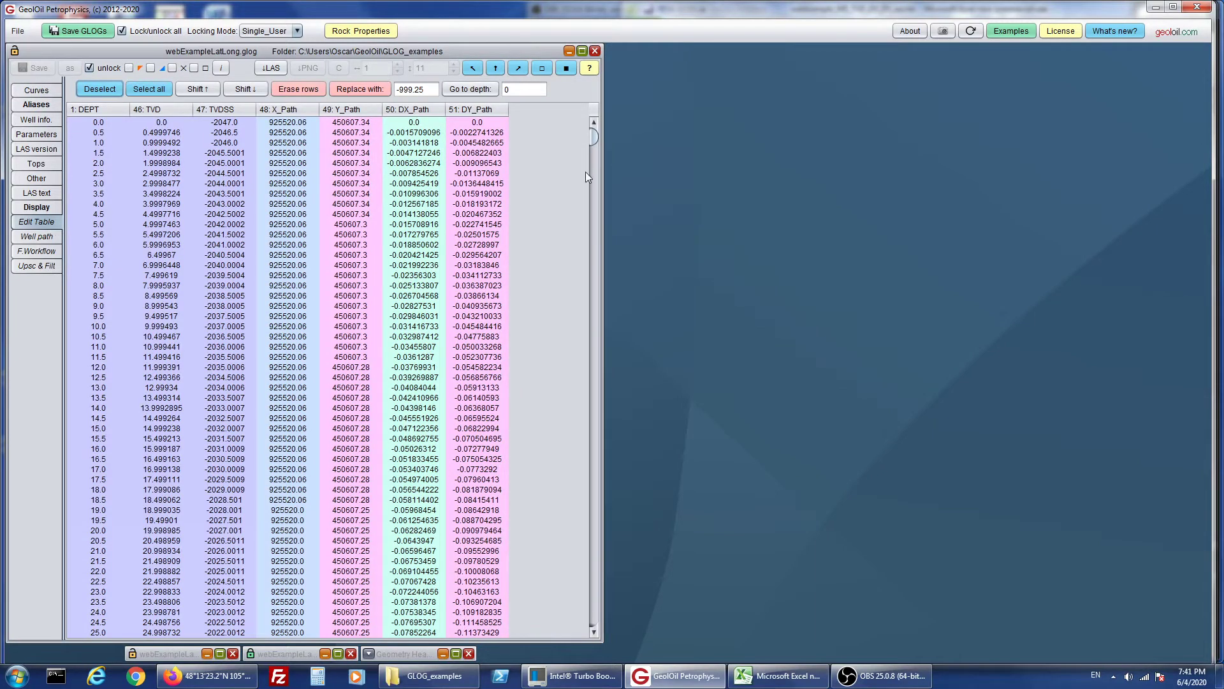
drag(594, 136, 565, 438)
drag(557, 469, 565, 625)
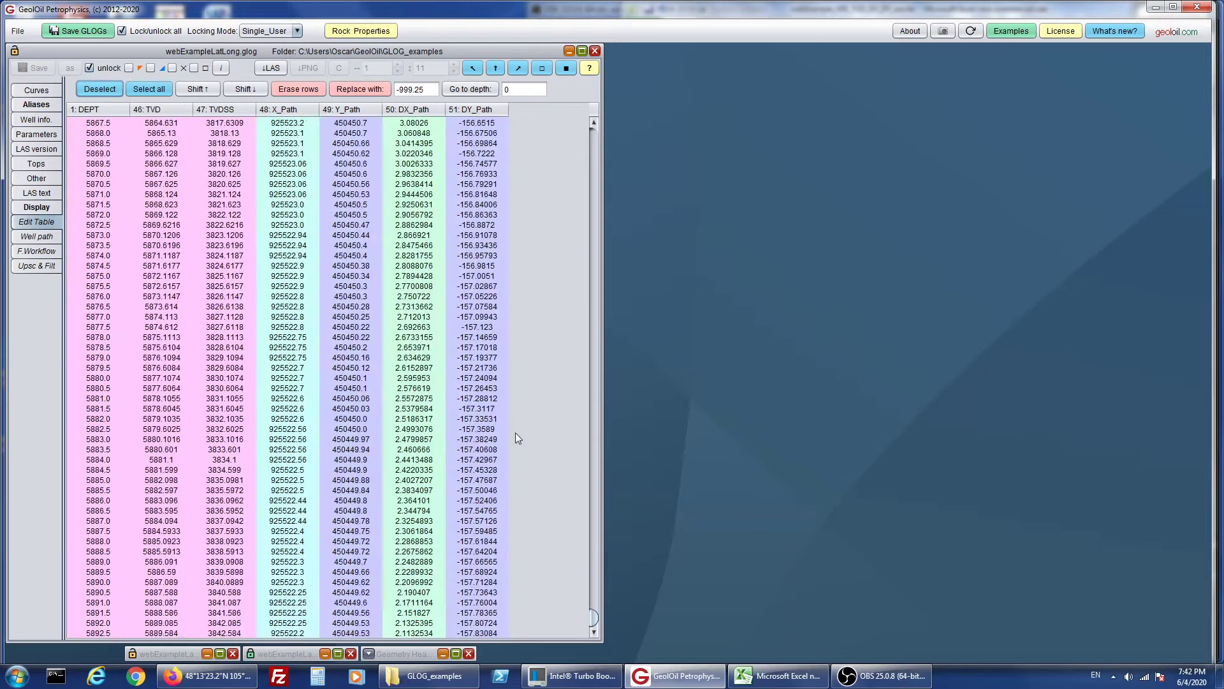
click(88, 297)
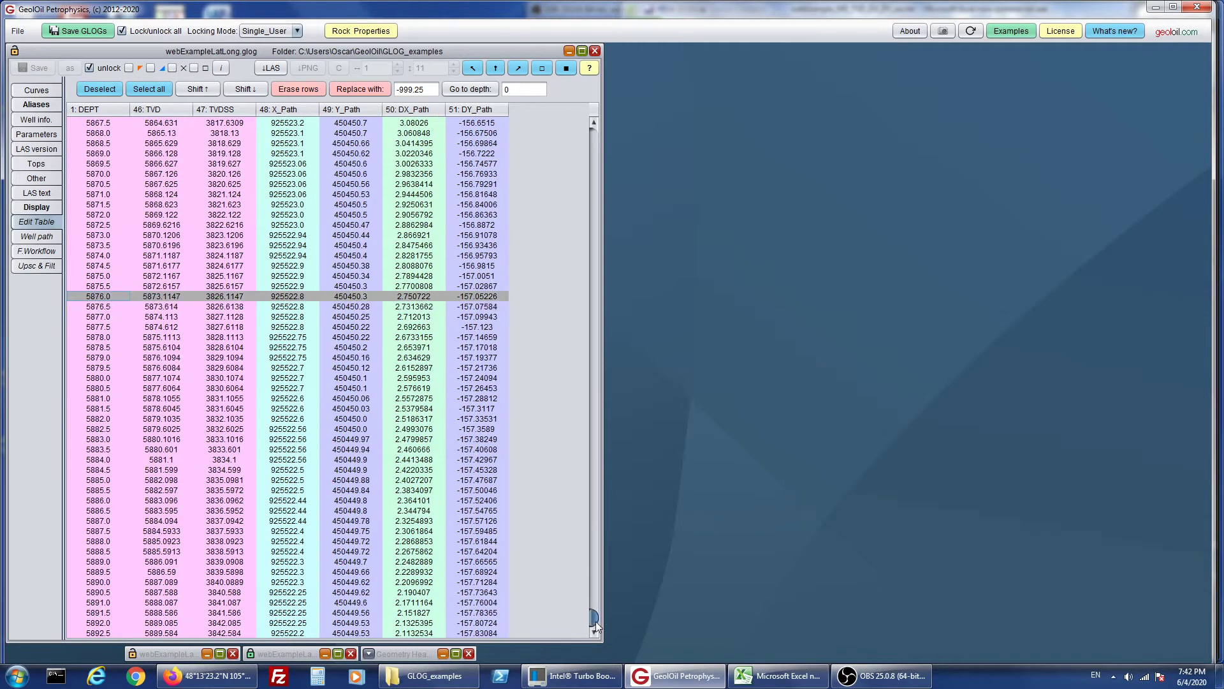
drag(596, 621, 607, 120)
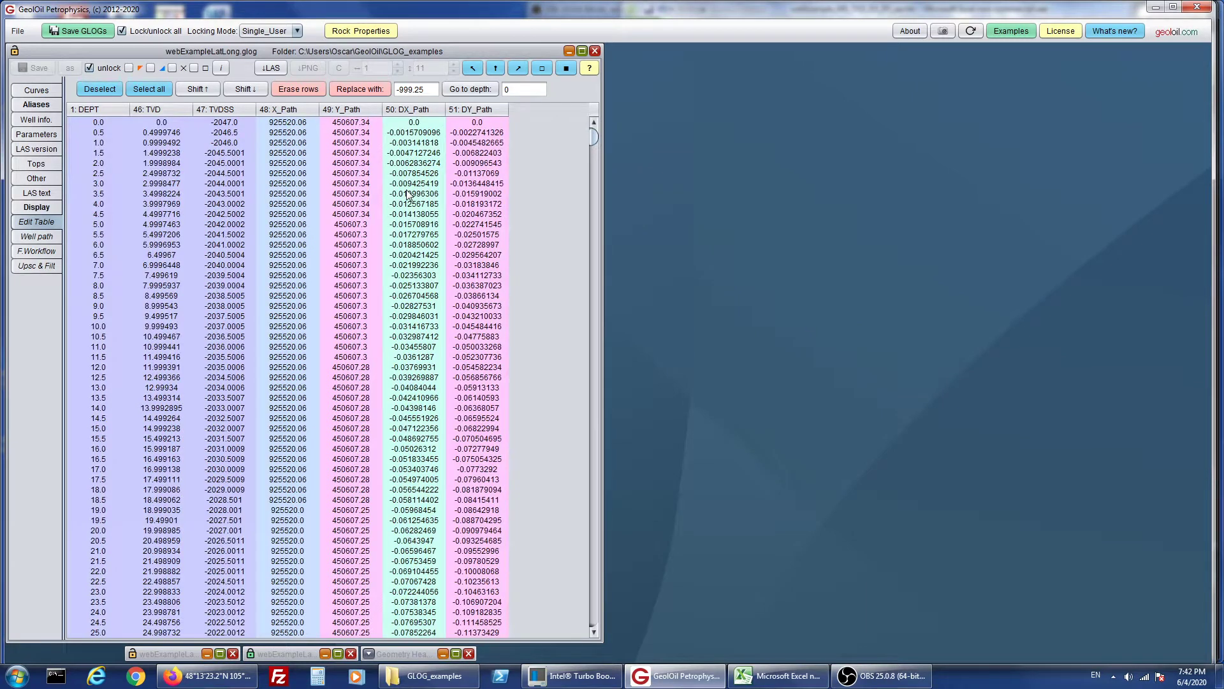
- Return to the well path view and switch to Excel to show the webExample_MD_TVD_DX_DY_sur sheet
click(37, 237)
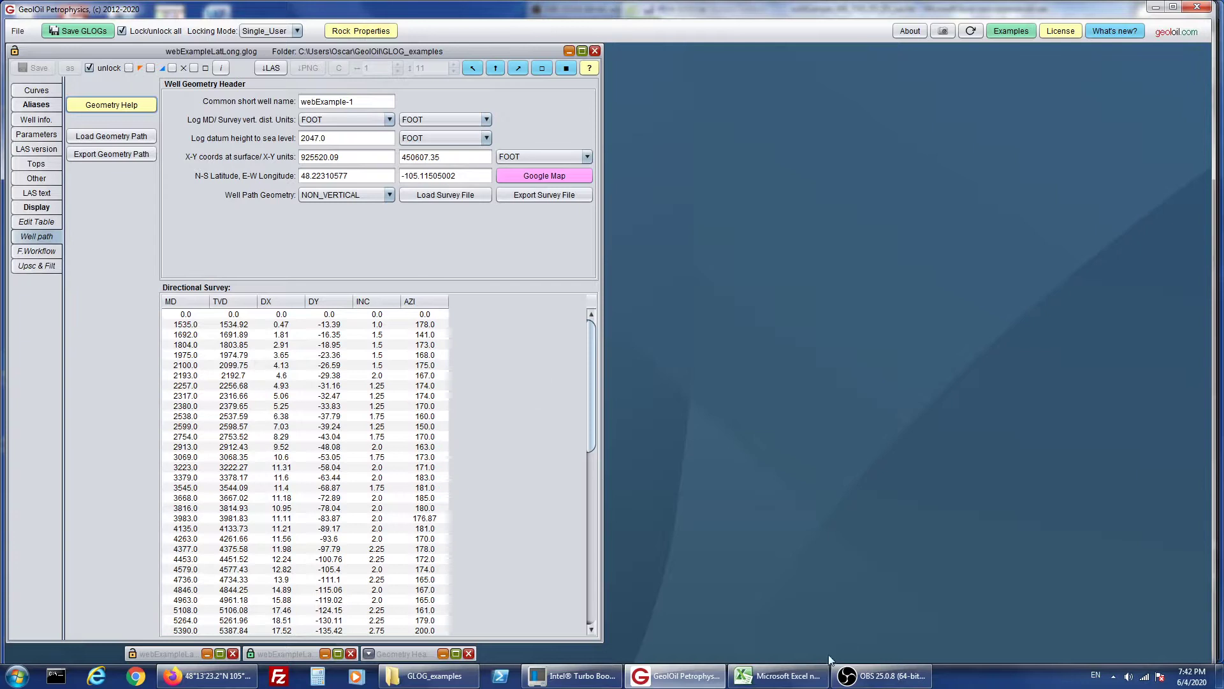
click(810, 676)
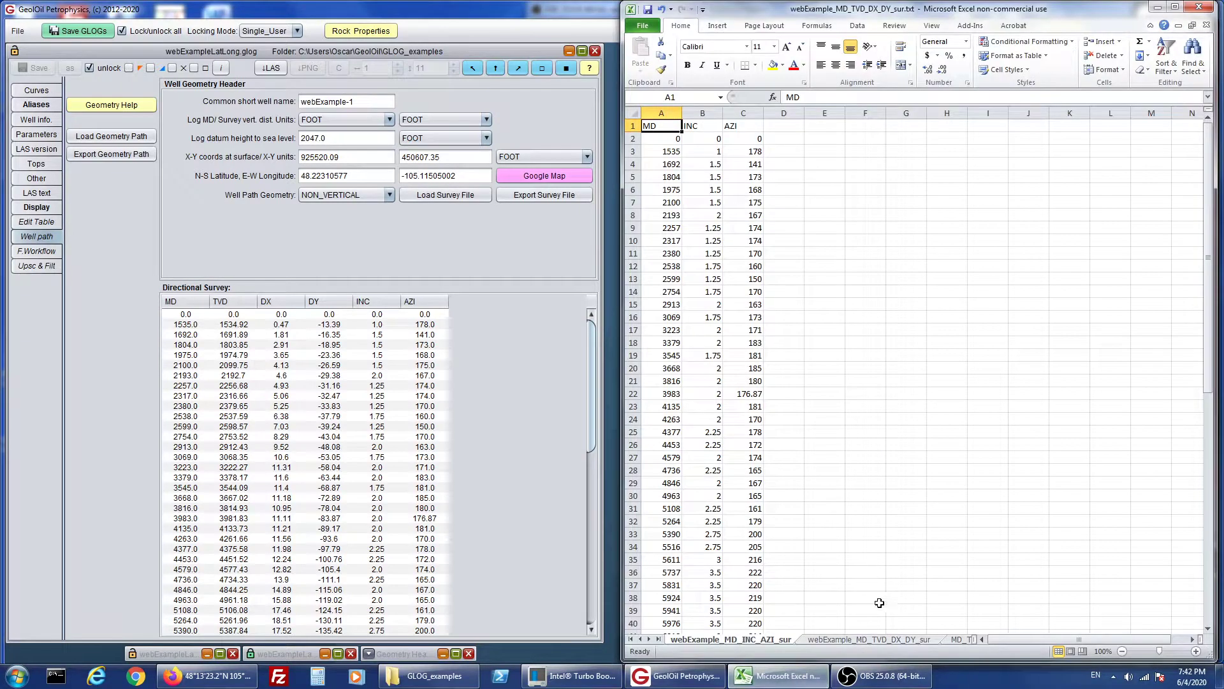
click(893, 641)
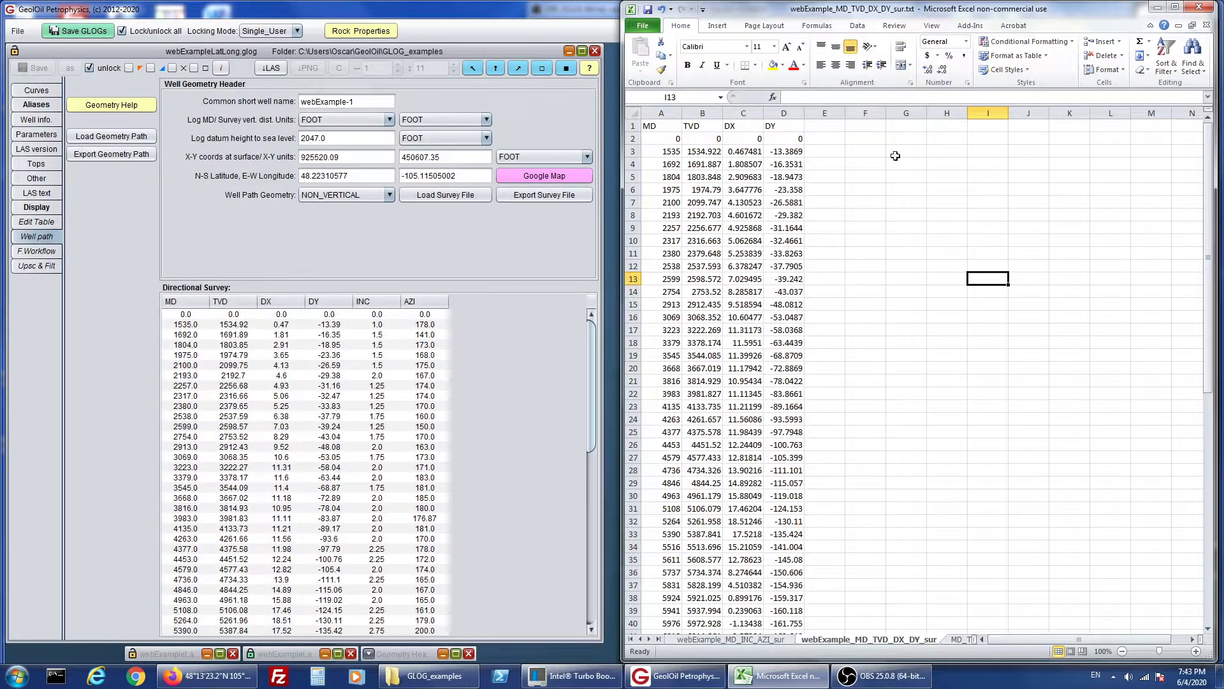
- Set up saving the sheet as tab-delimited text named webExample_MD_TVD_DX_DY_sur.txt in GLOG_examples, cancel the save and minimize Excel
click(644, 27)
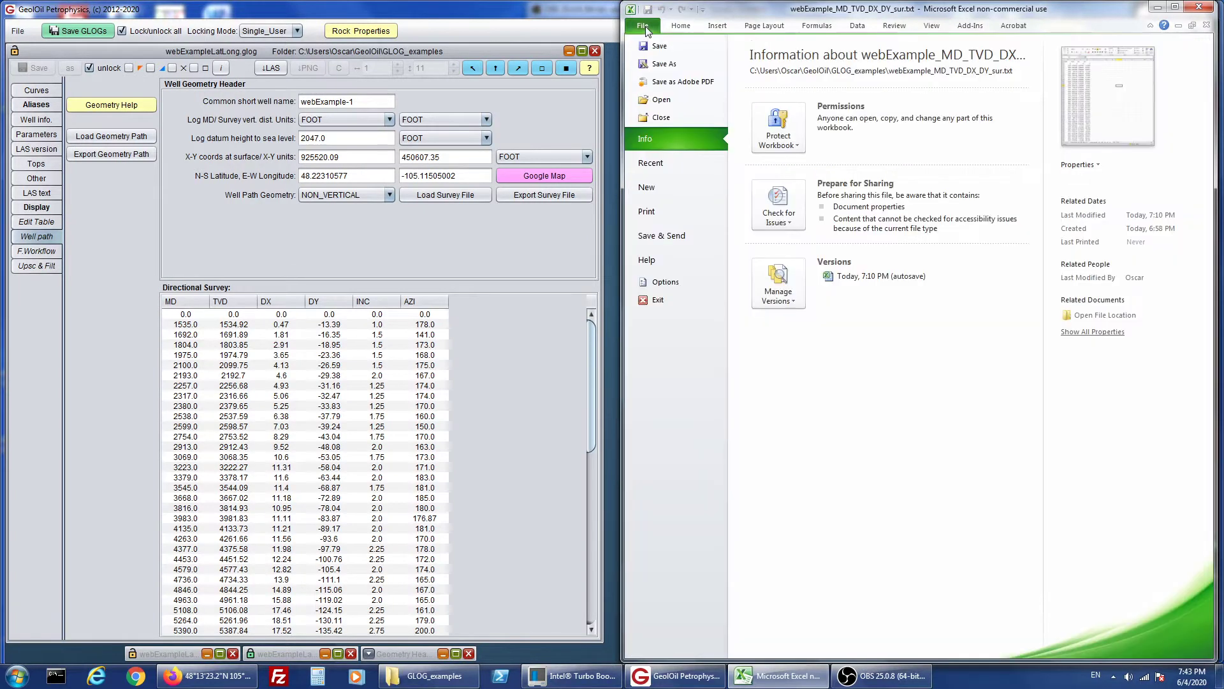
click(658, 64)
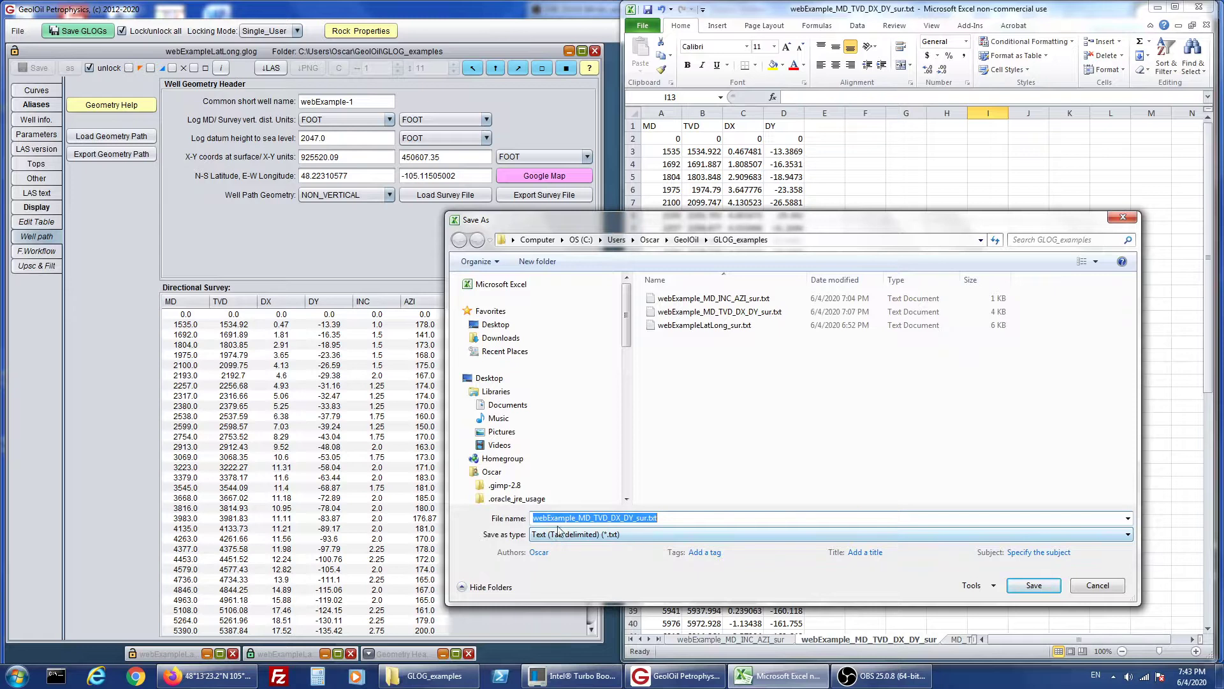
click(776, 314)
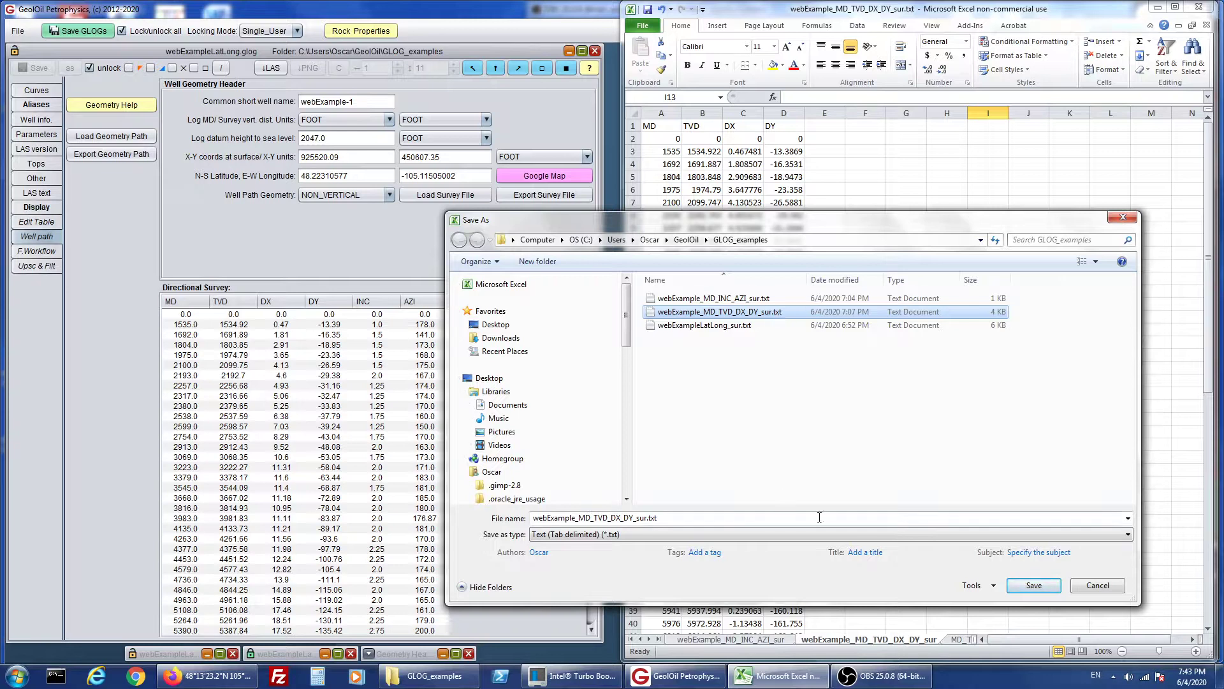
click(1105, 593)
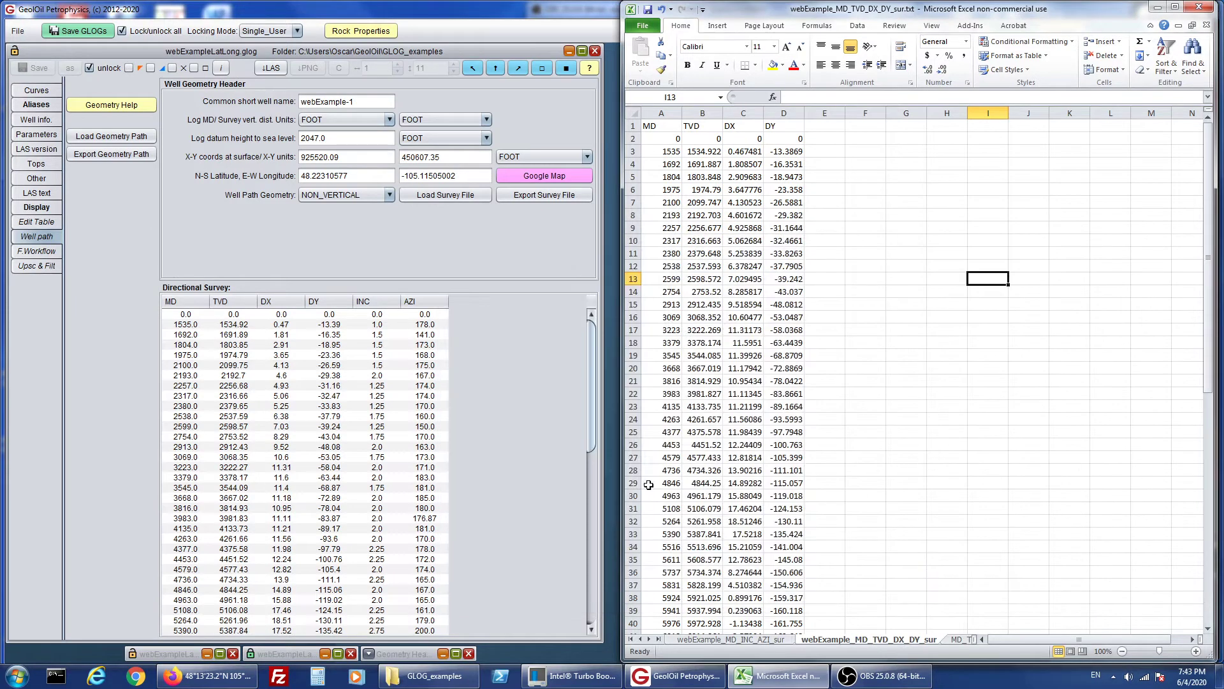
click(1158, 7)
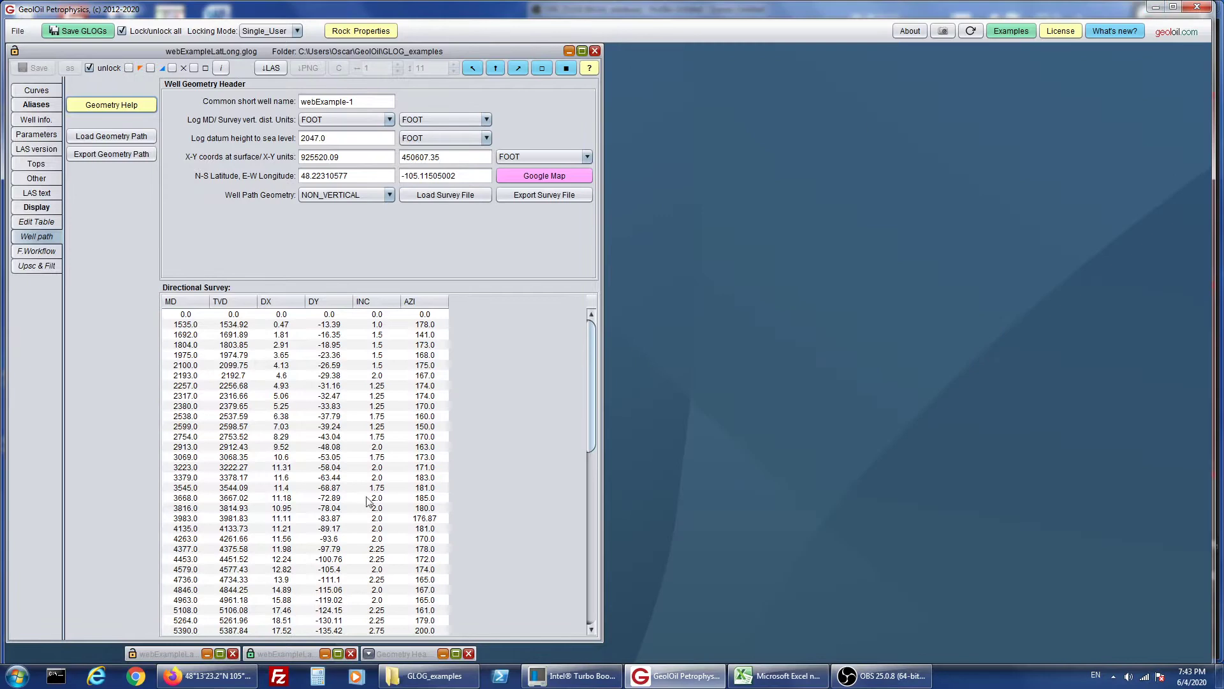
- Restore the other minimized webExampleLatLong.glog window beside the current one and compare the two directional survey tables
click(207, 654)
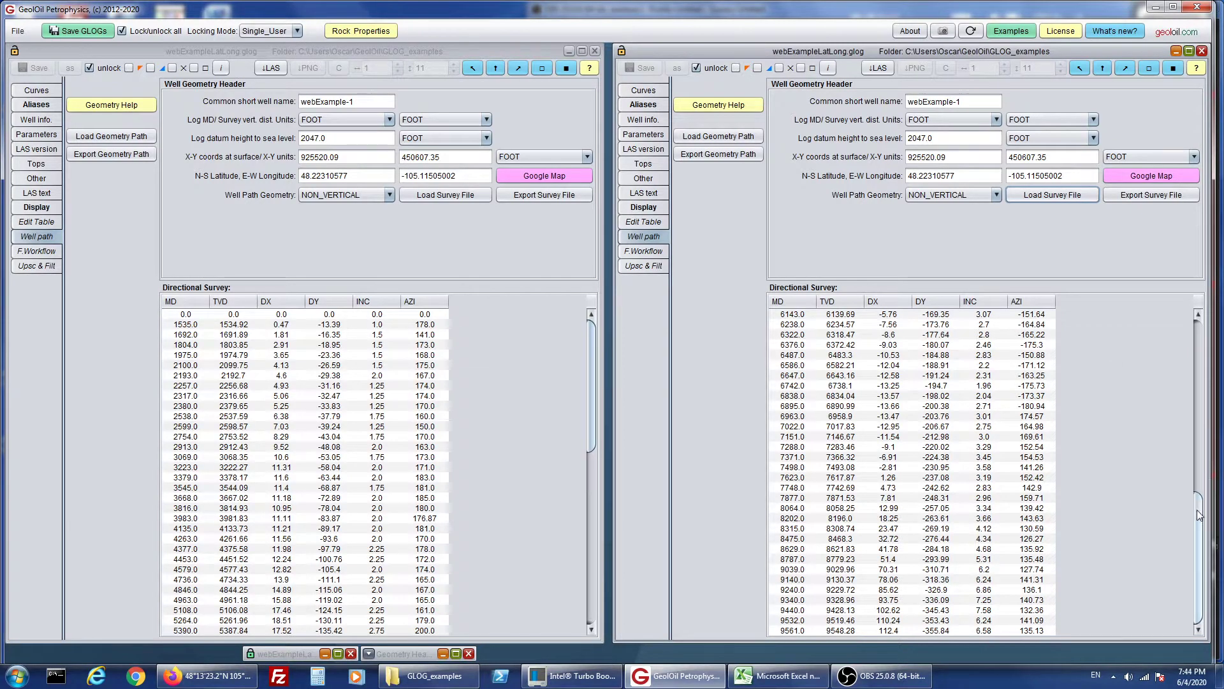
drag(1199, 518, 1216, 332)
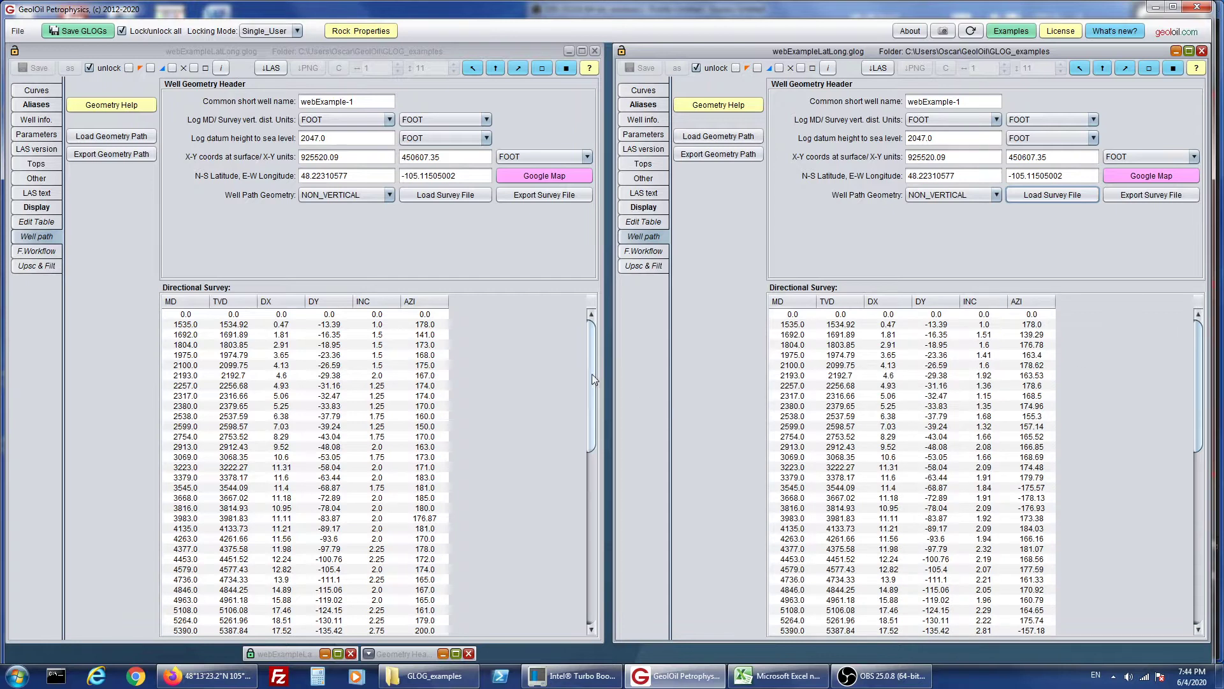
drag(592, 373, 569, 575)
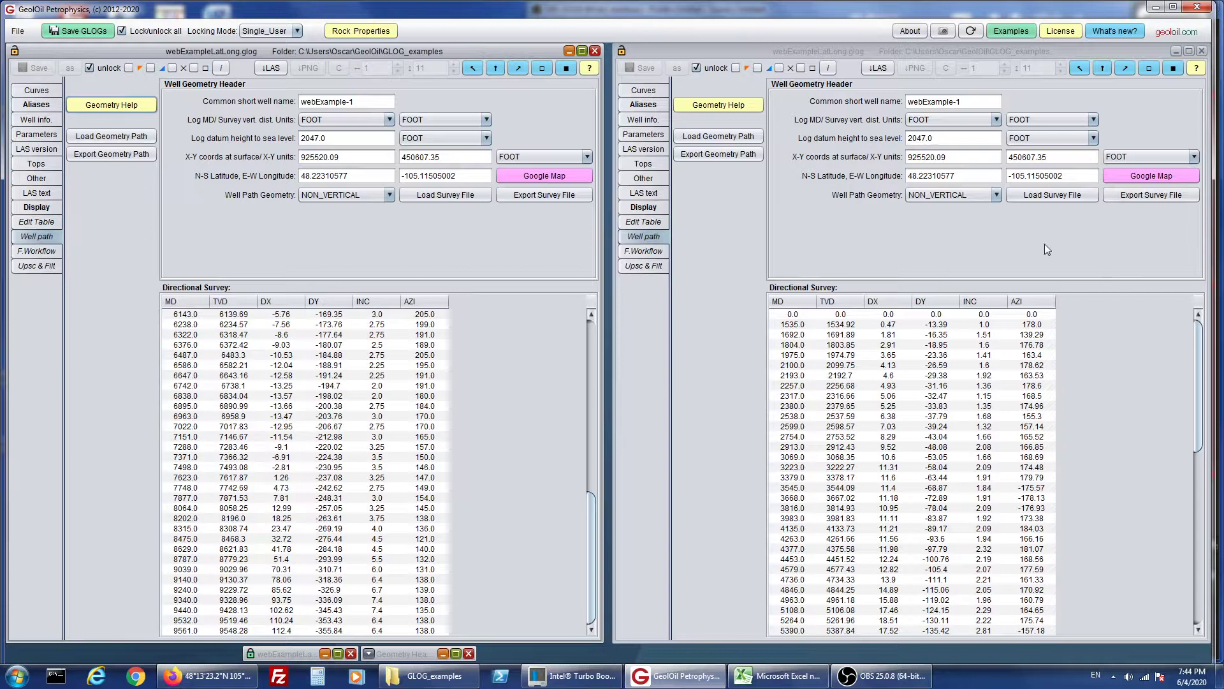
- Load webExample_MD_TVD_DX_DY_sur.txt into the restored well window, keeping its path geometry NON_VERTICAL
click(997, 197)
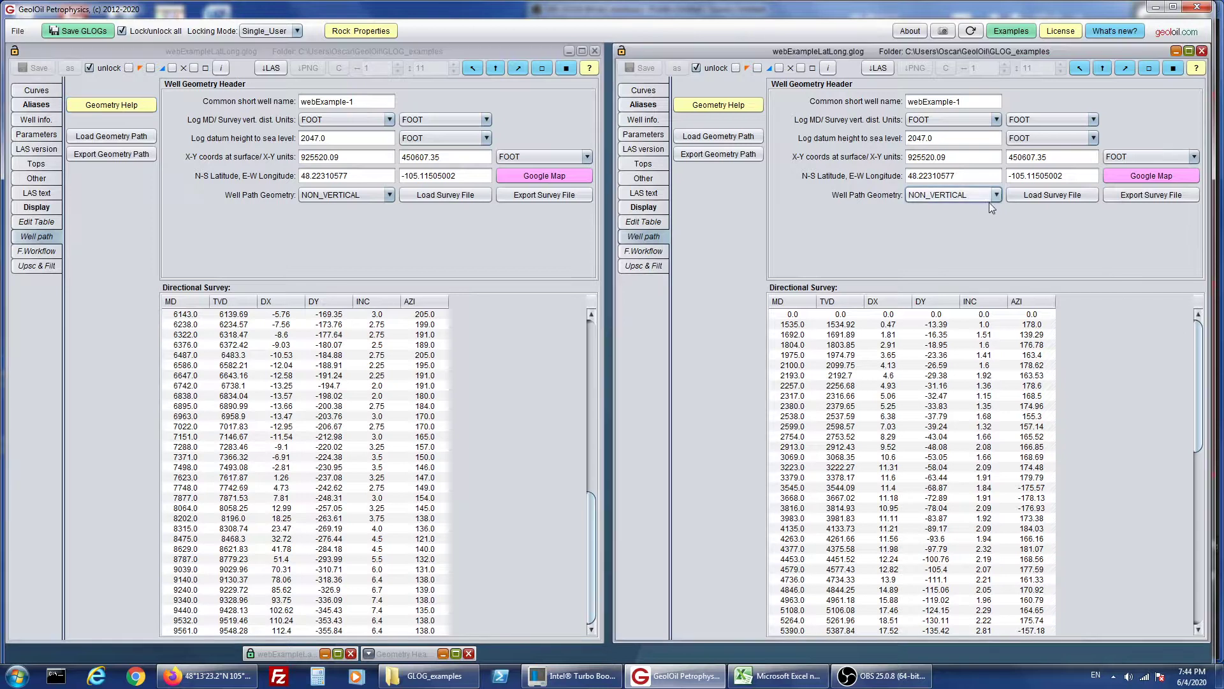
click(997, 197)
click(1058, 219)
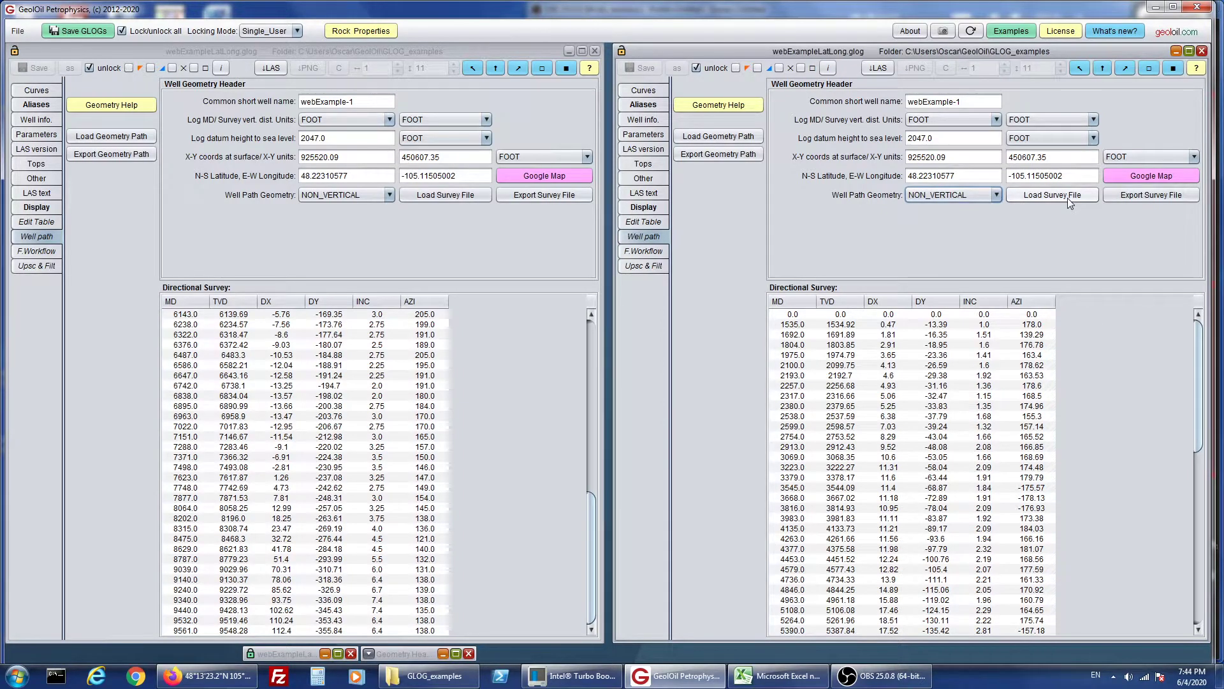
click(1068, 197)
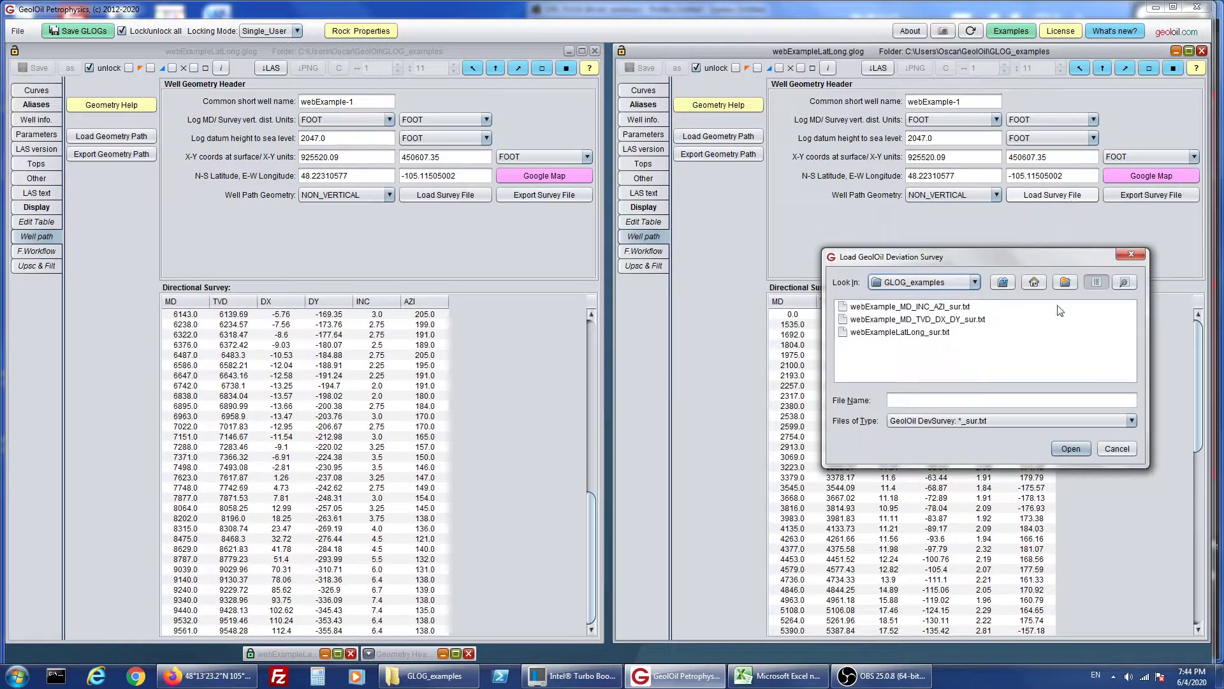
click(967, 323)
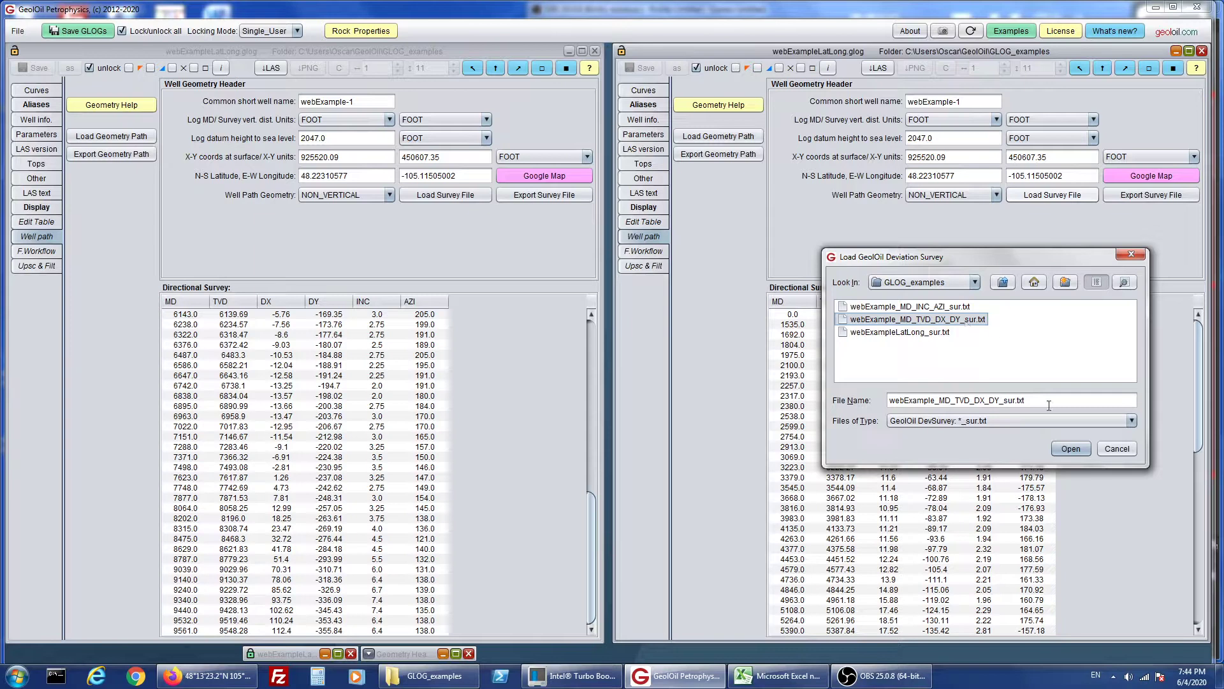
drag(1032, 260, 832, 84)
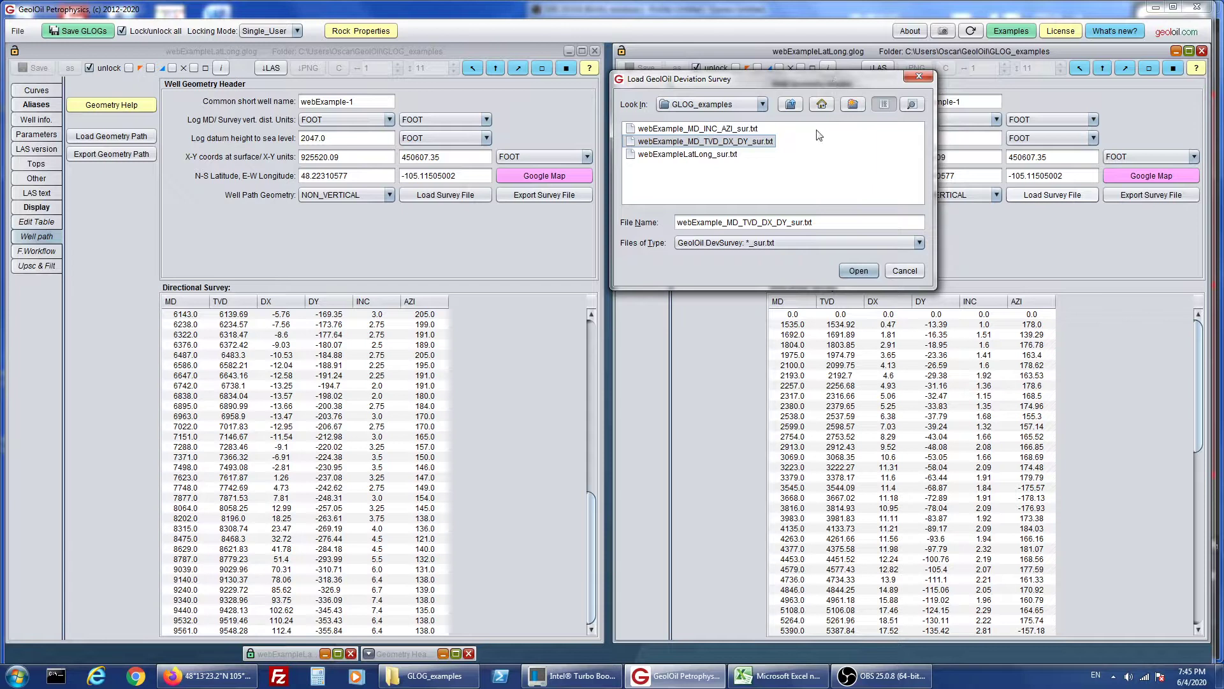
click(867, 273)
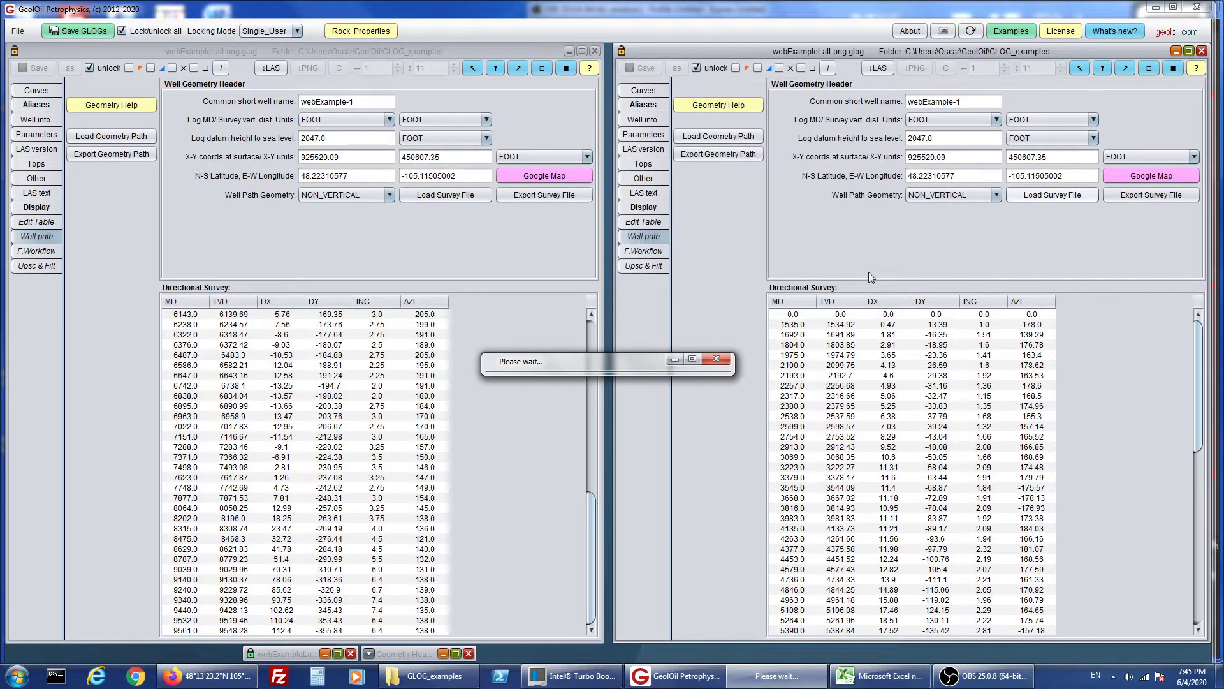
drag(617, 366, 825, 256)
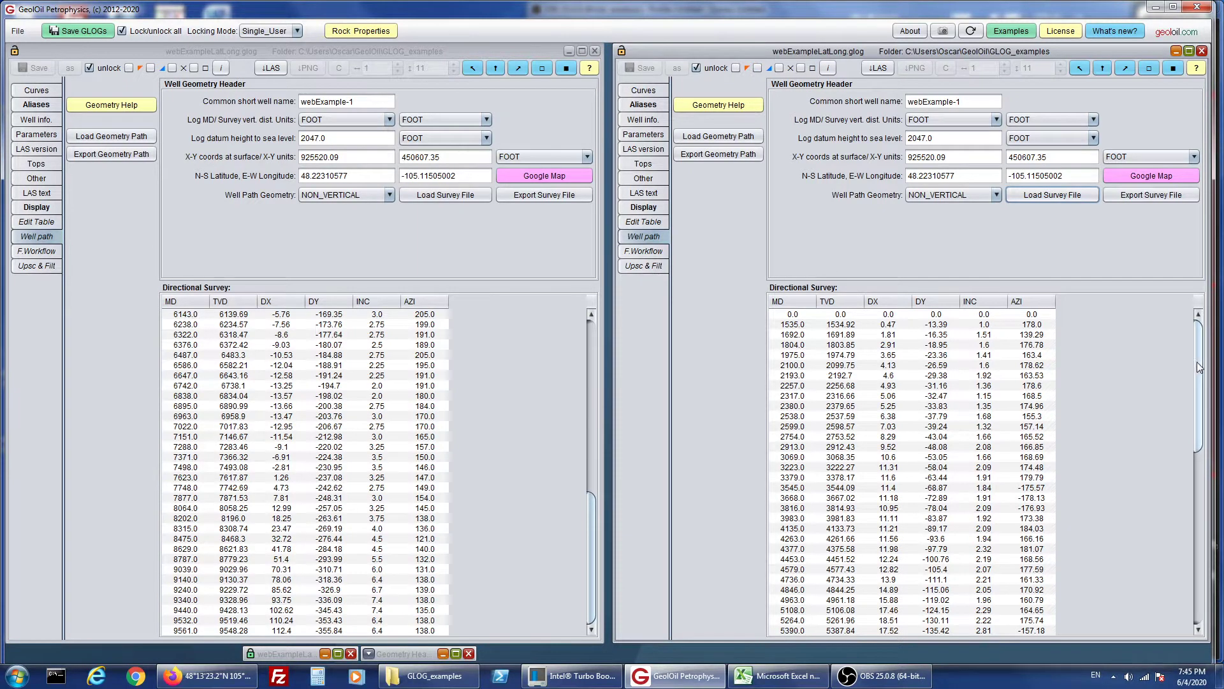
- Compare the last rows, at MD 9561, of the two directional survey tables and minimize the second well window
drag(1196, 361, 1195, 594)
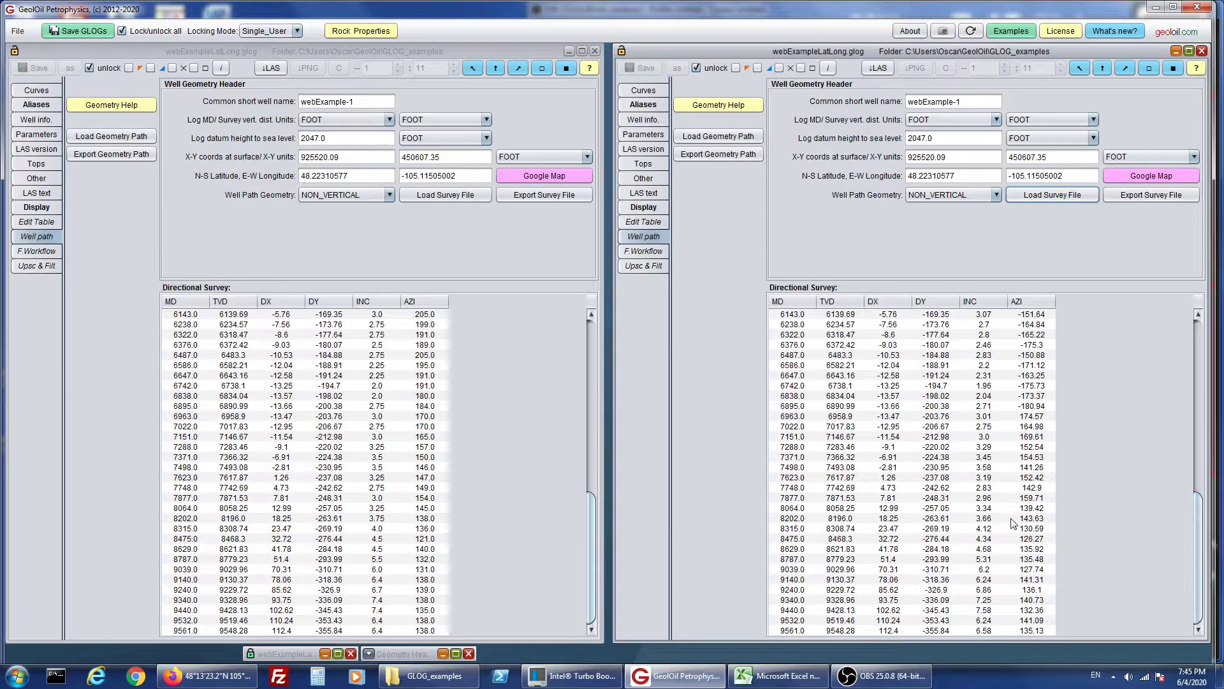
click(795, 631)
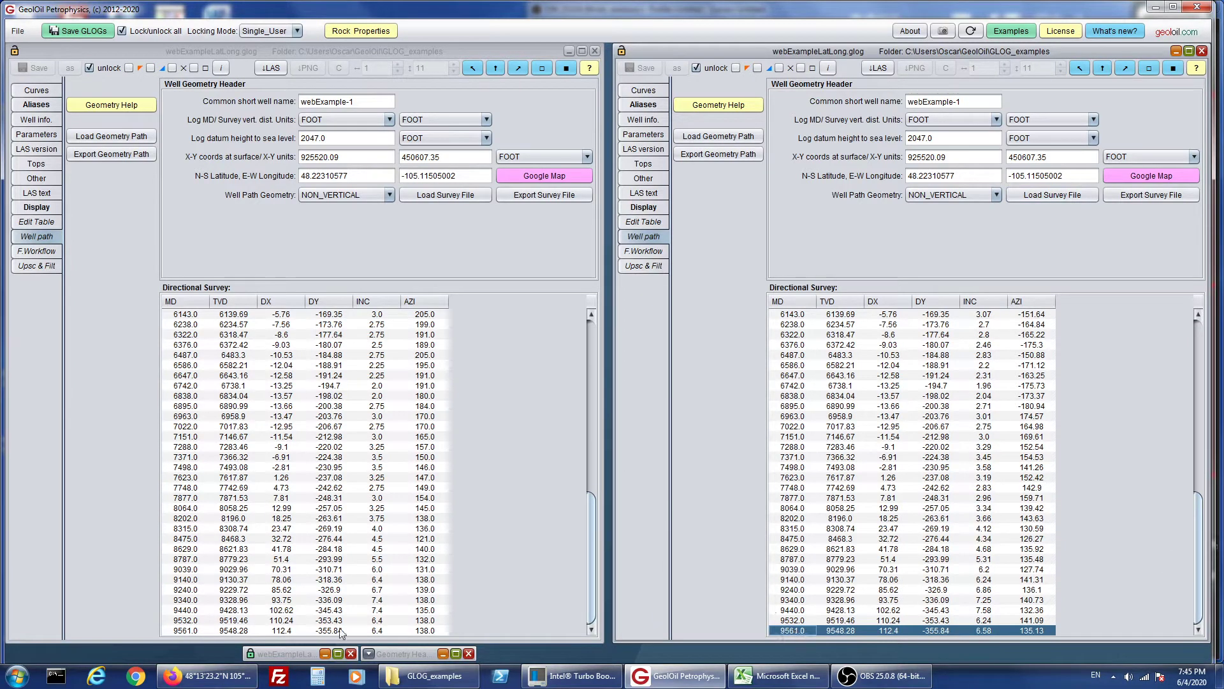
click(179, 629)
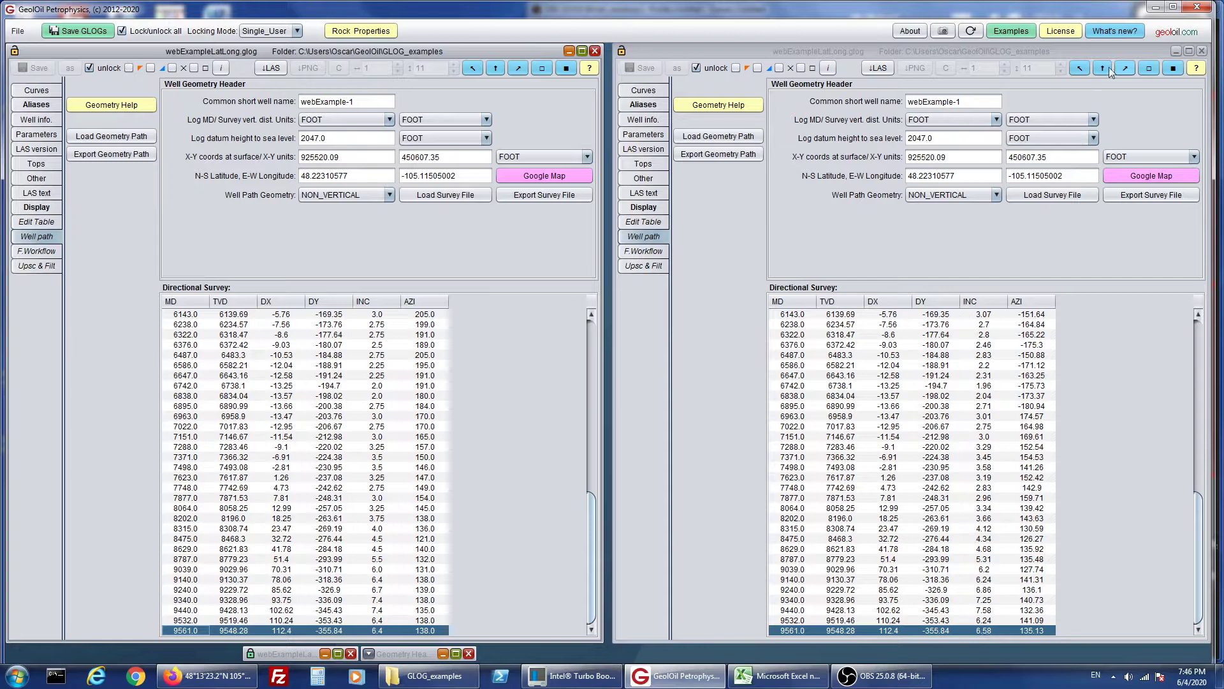
click(1174, 50)
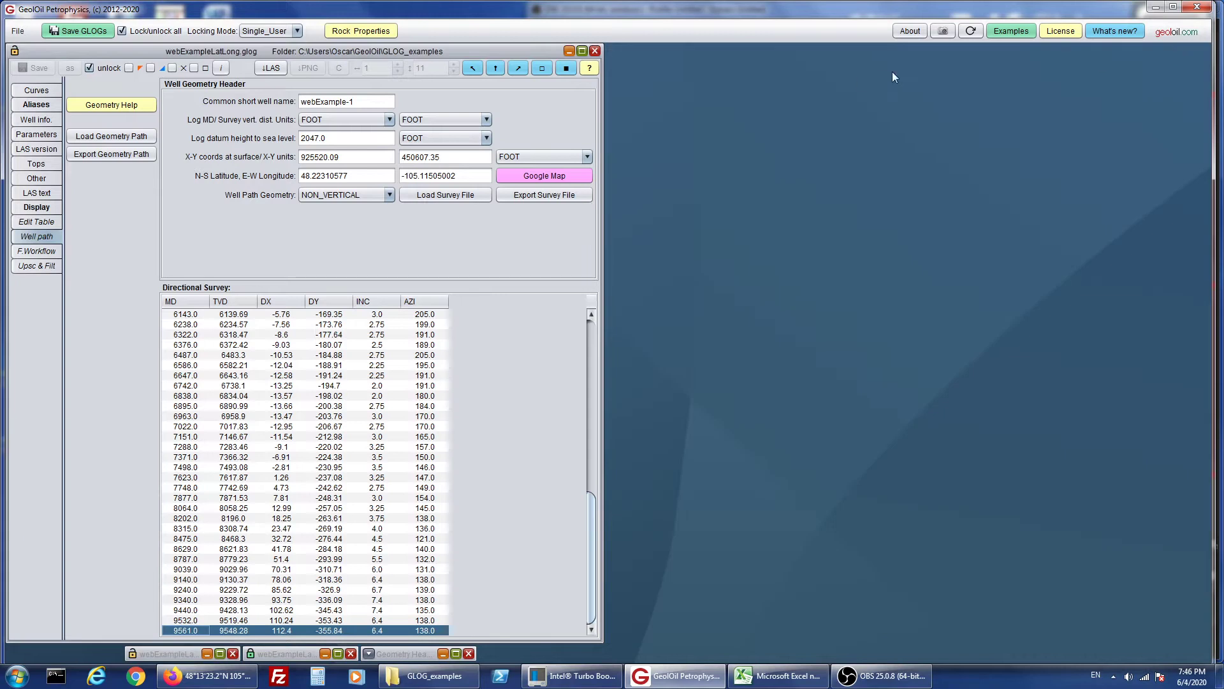
- Switch to Excel and review the MD, TVD, DX, DY, INC and AZI headers on the MD_TVD_DX_DY_INC_AZI sheet
click(781, 675)
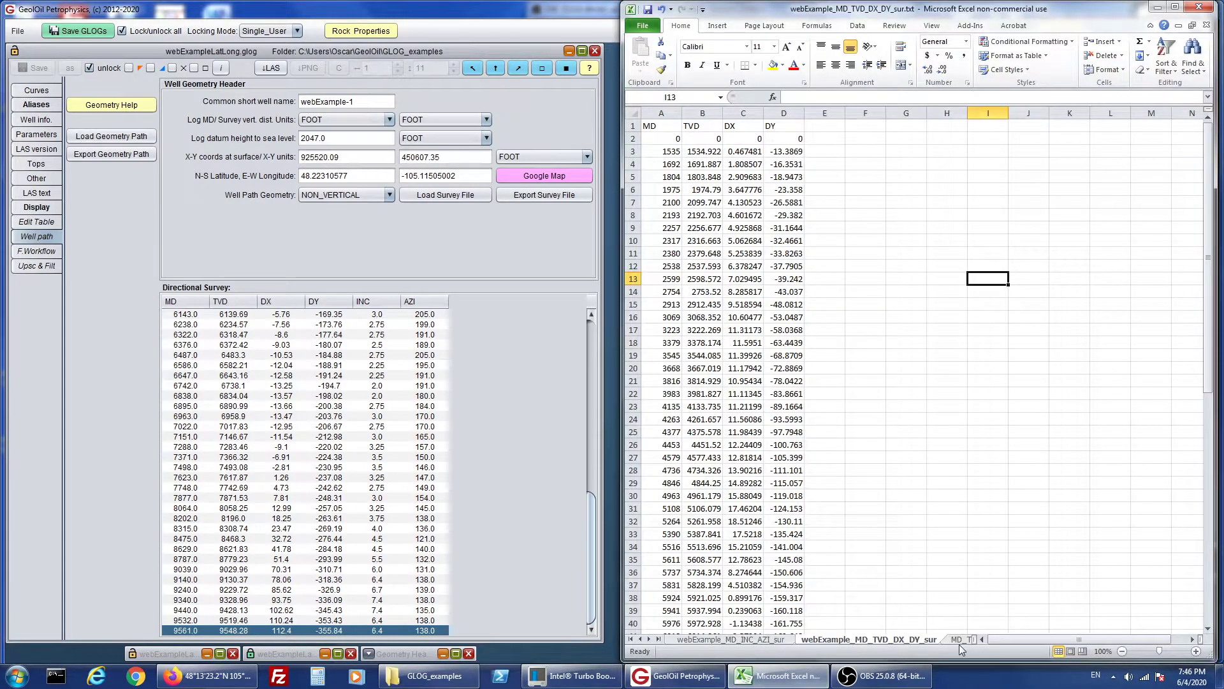
click(961, 640)
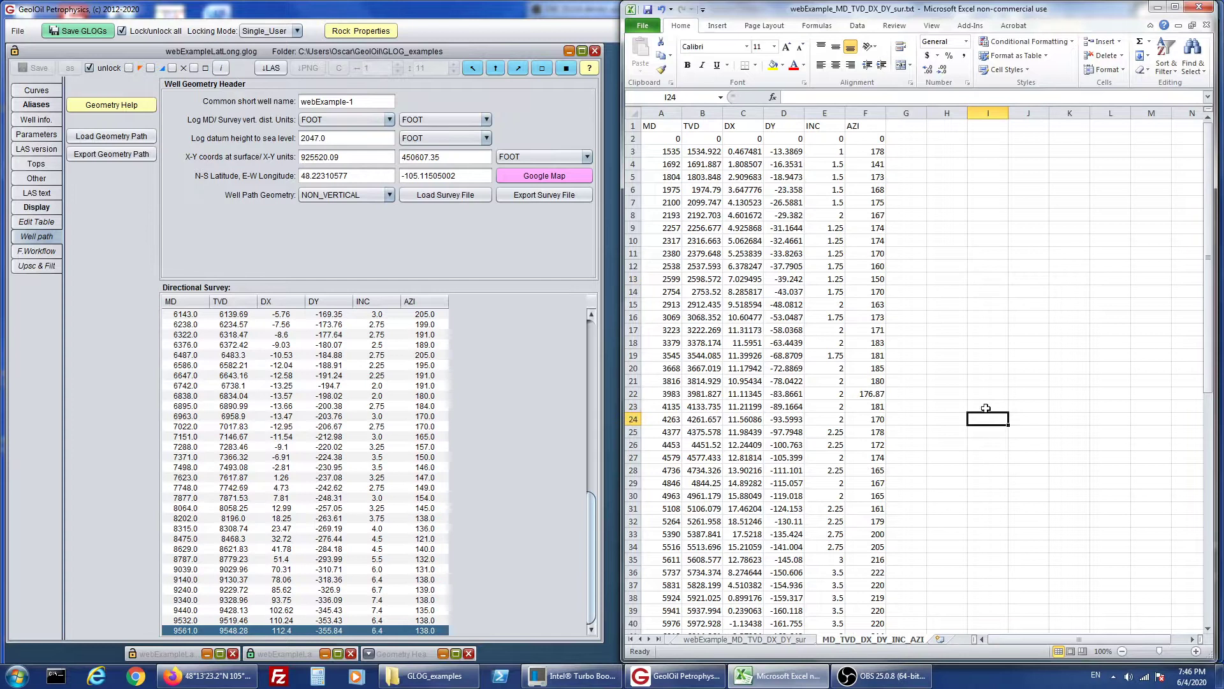
click(662, 131)
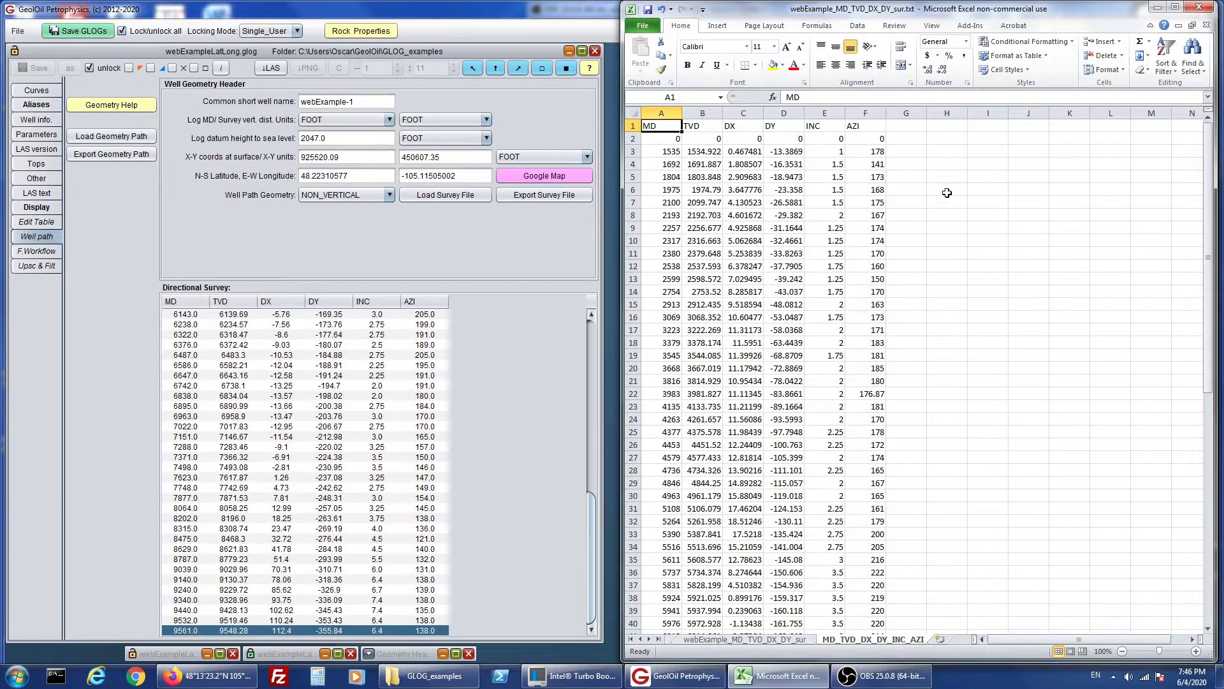
click(704, 126)
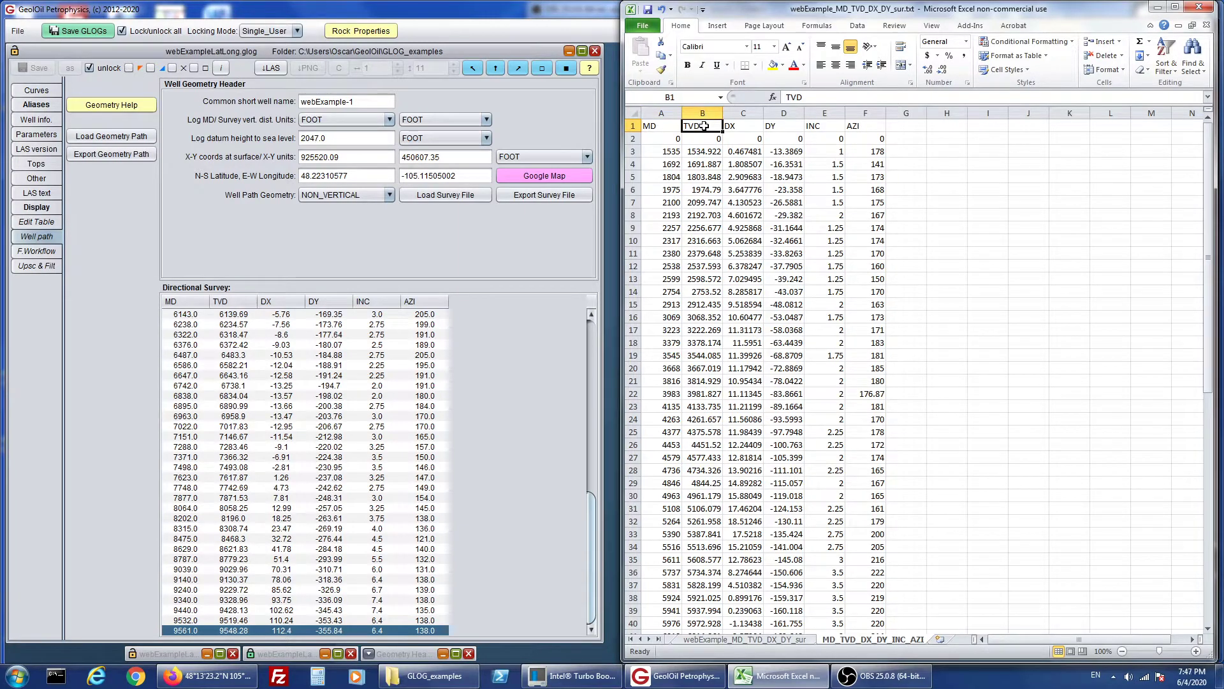
click(742, 126)
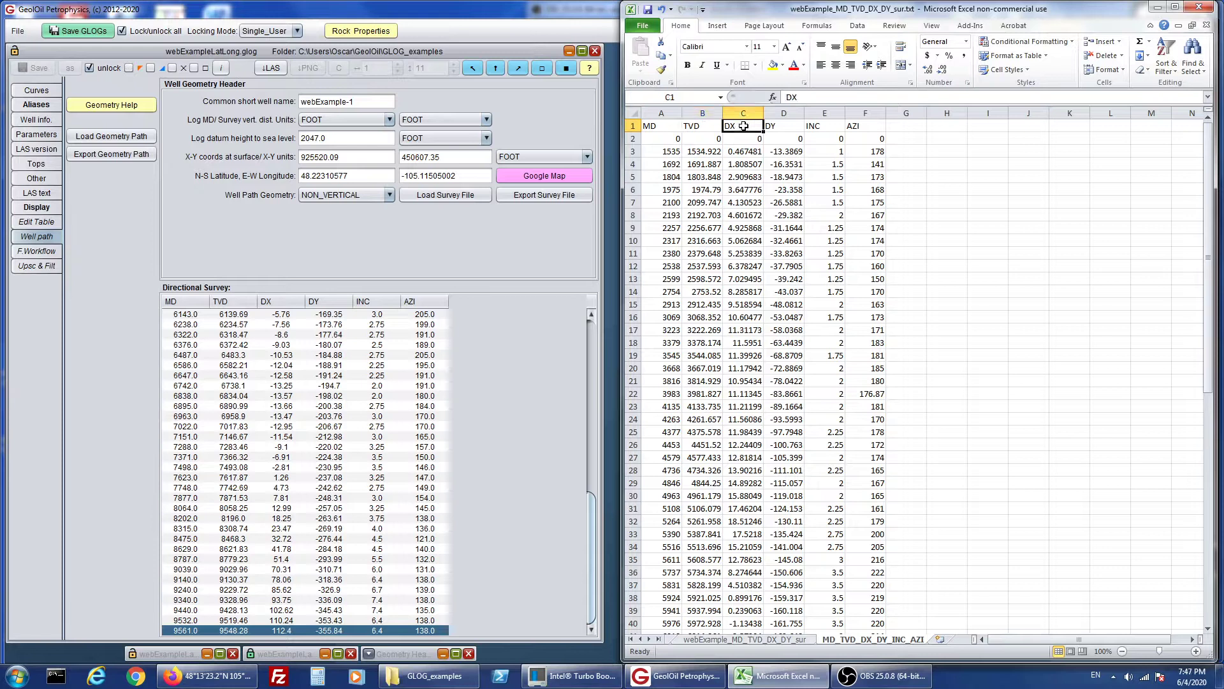
click(781, 132)
click(826, 131)
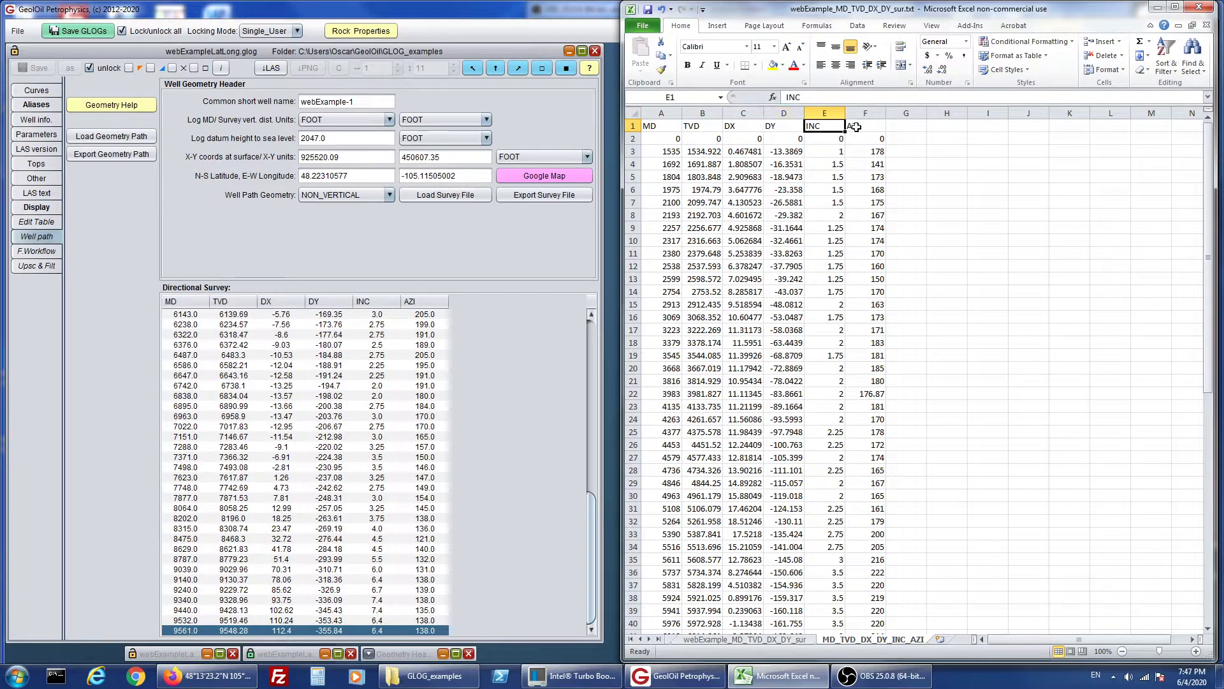
click(855, 127)
click(992, 213)
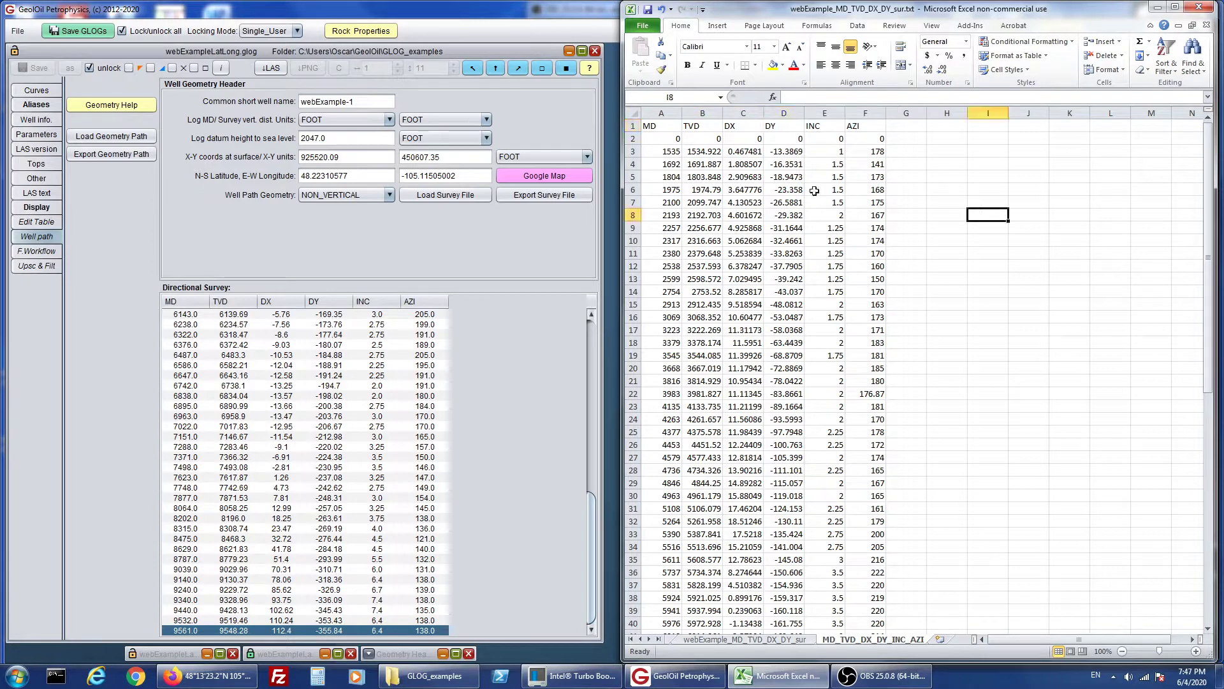
- Highlight each of the six survey columns in turn, from MD through AZI, to review the sheet's data
click(661, 113)
click(702, 113)
click(742, 113)
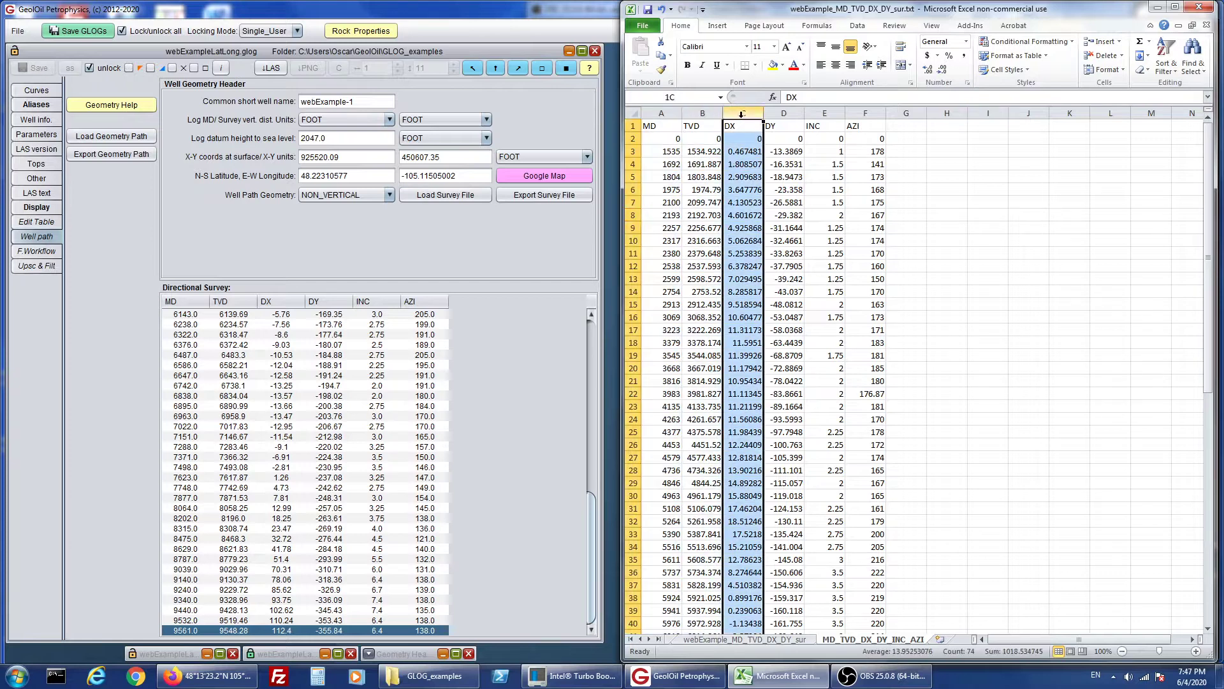
click(783, 114)
click(824, 113)
click(869, 114)
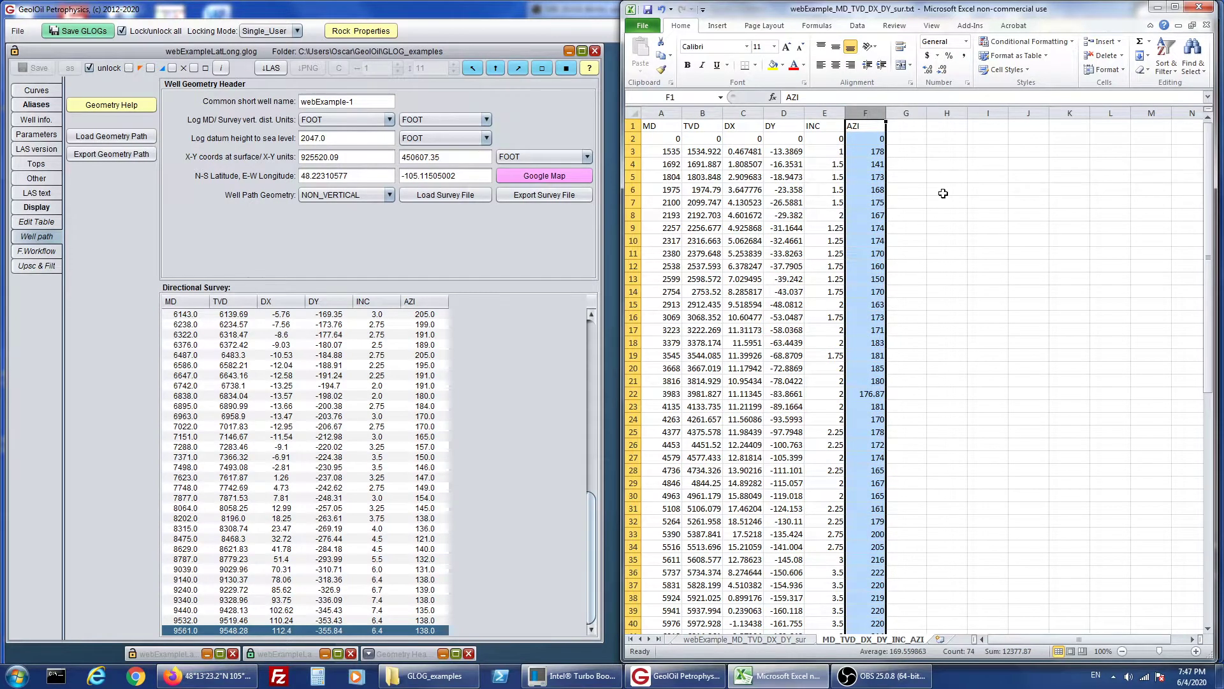
click(957, 213)
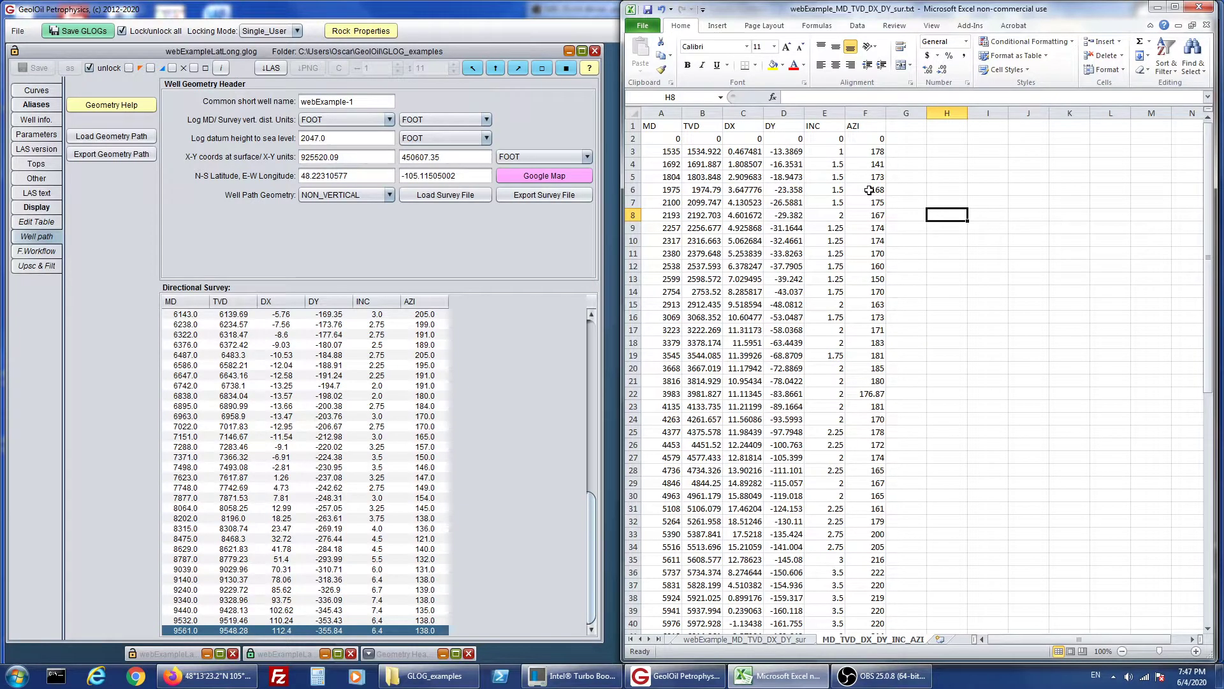
- Set up saving the sheet as tab-delimited text named webExampleLatLong_sur.txt in GLOG_examples, cancel the save and minimize Excel
click(642, 27)
click(663, 64)
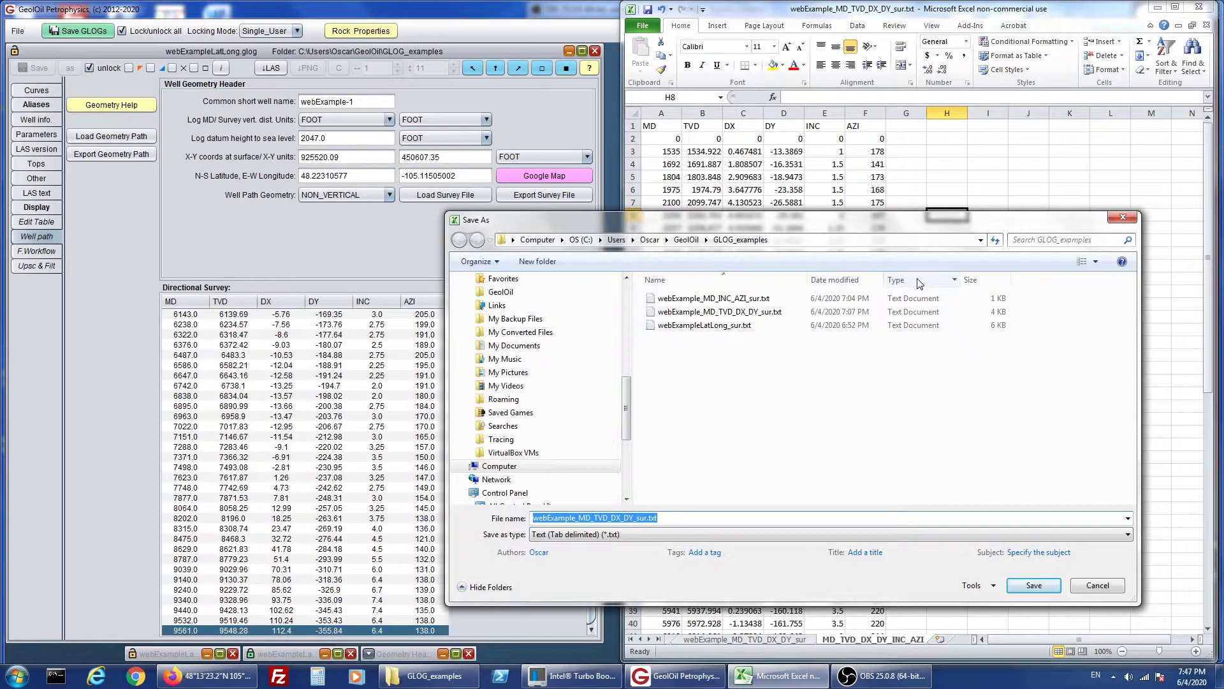
click(752, 328)
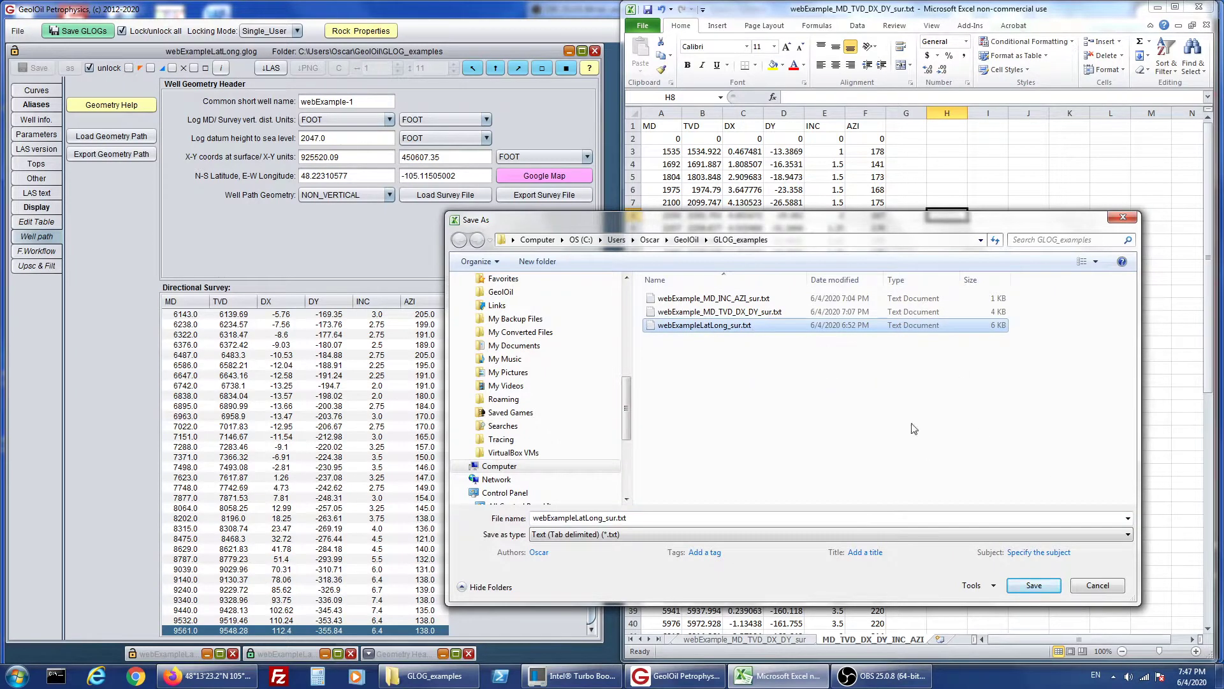
click(1121, 585)
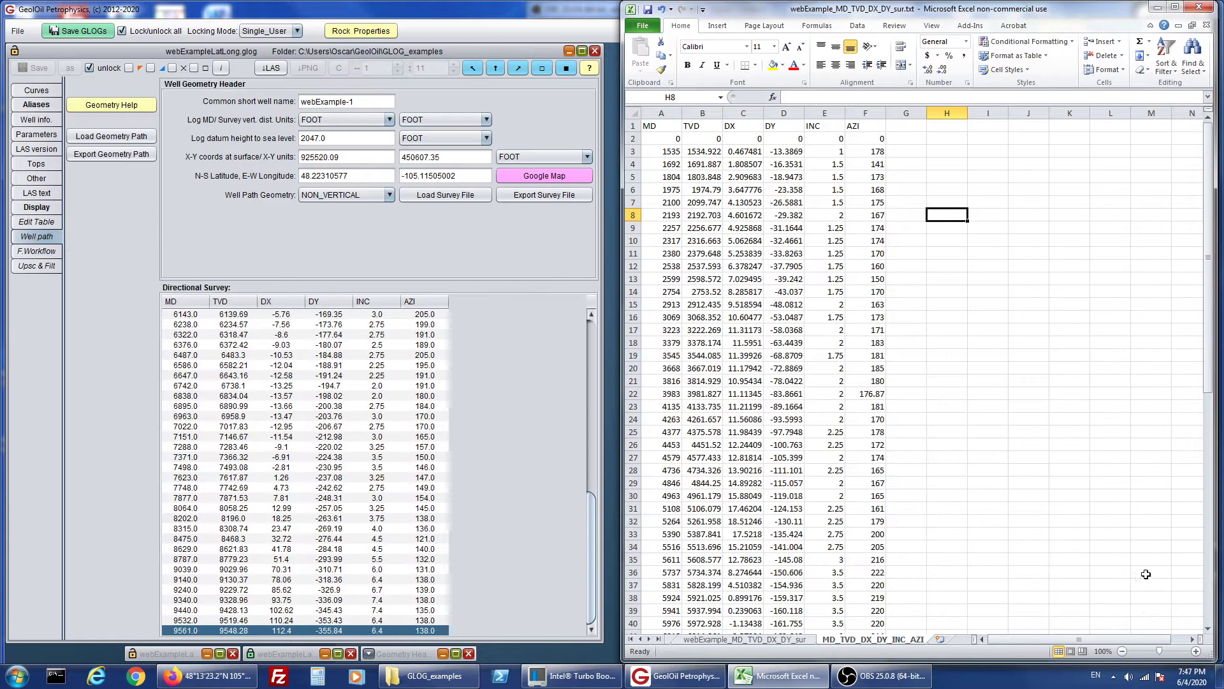
click(1158, 7)
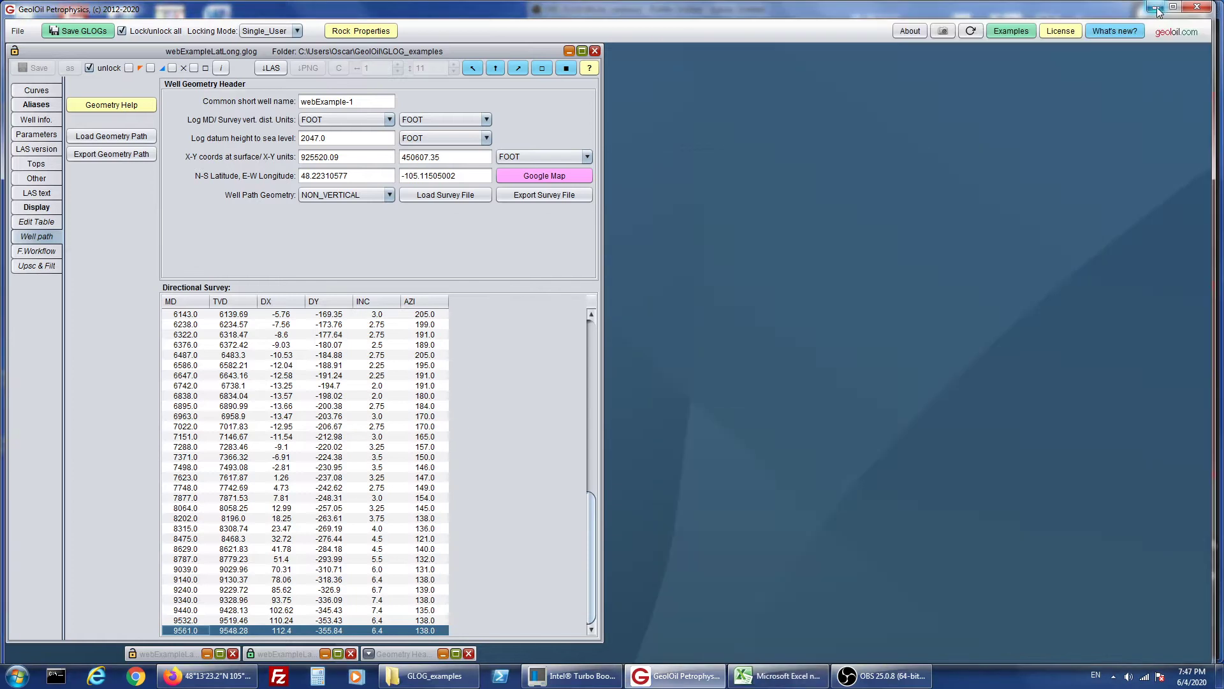
- Restore the minimized locked webExampleLatLong.glog window beside the current one and compare the last survey rows at MD 9561
click(325, 653)
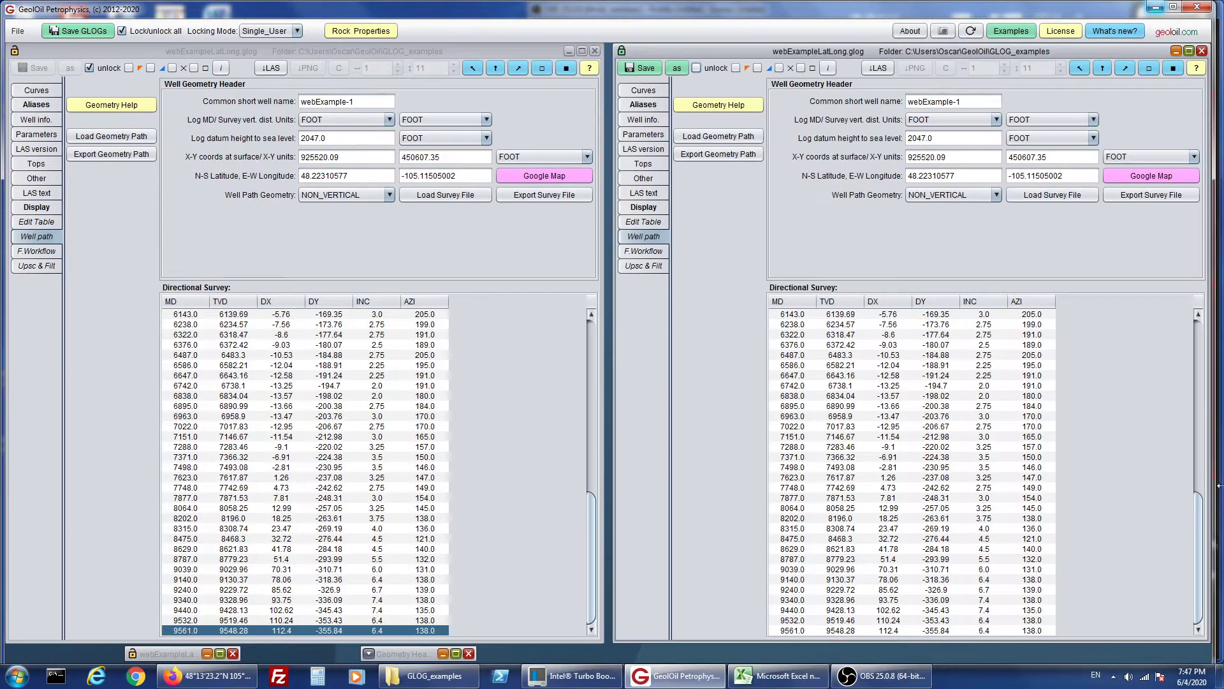
drag(1190, 537, 1192, 580)
click(789, 631)
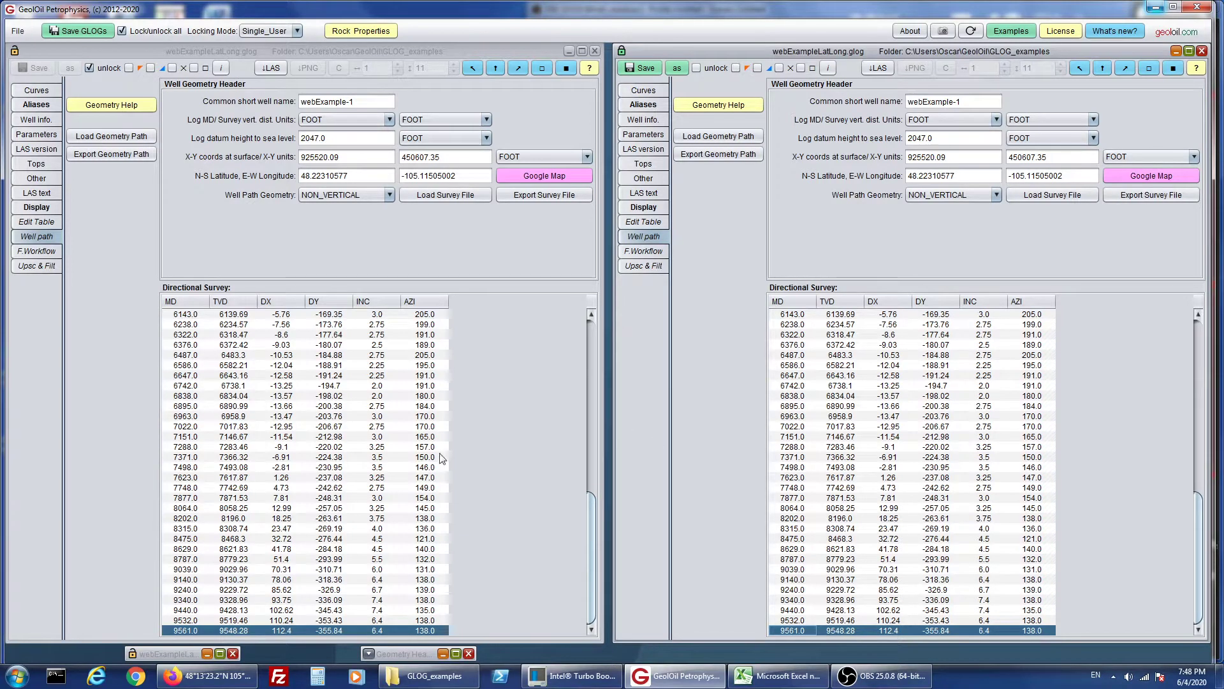
- Review the log datum height, surface X-Y coordinates and latitude/longitude in the first well's geometry header
click(366, 139)
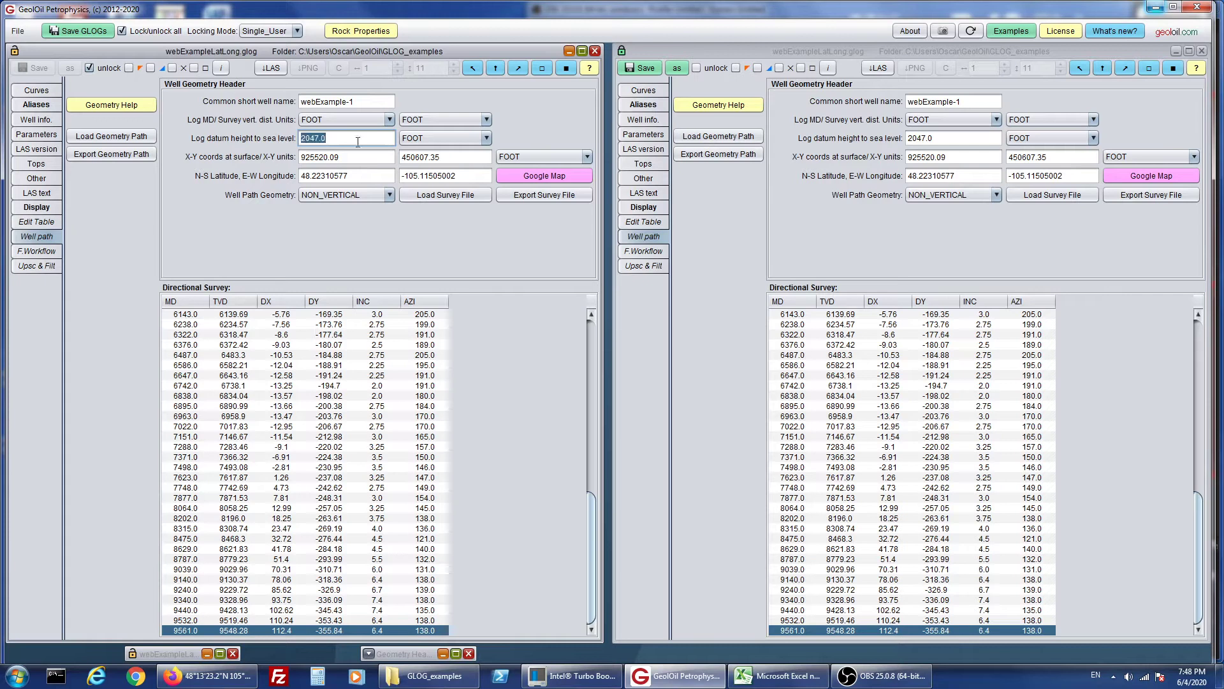
click(385, 138)
key(Tab)
drag(442, 157, 409, 157)
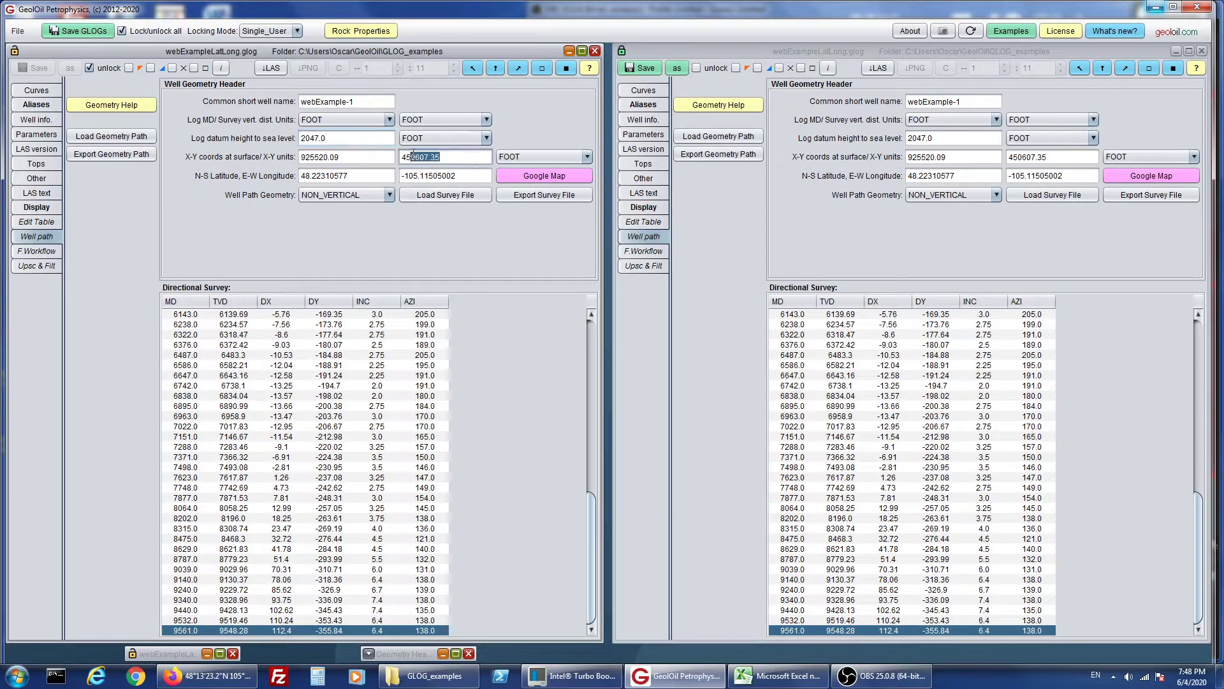
key(Tab)
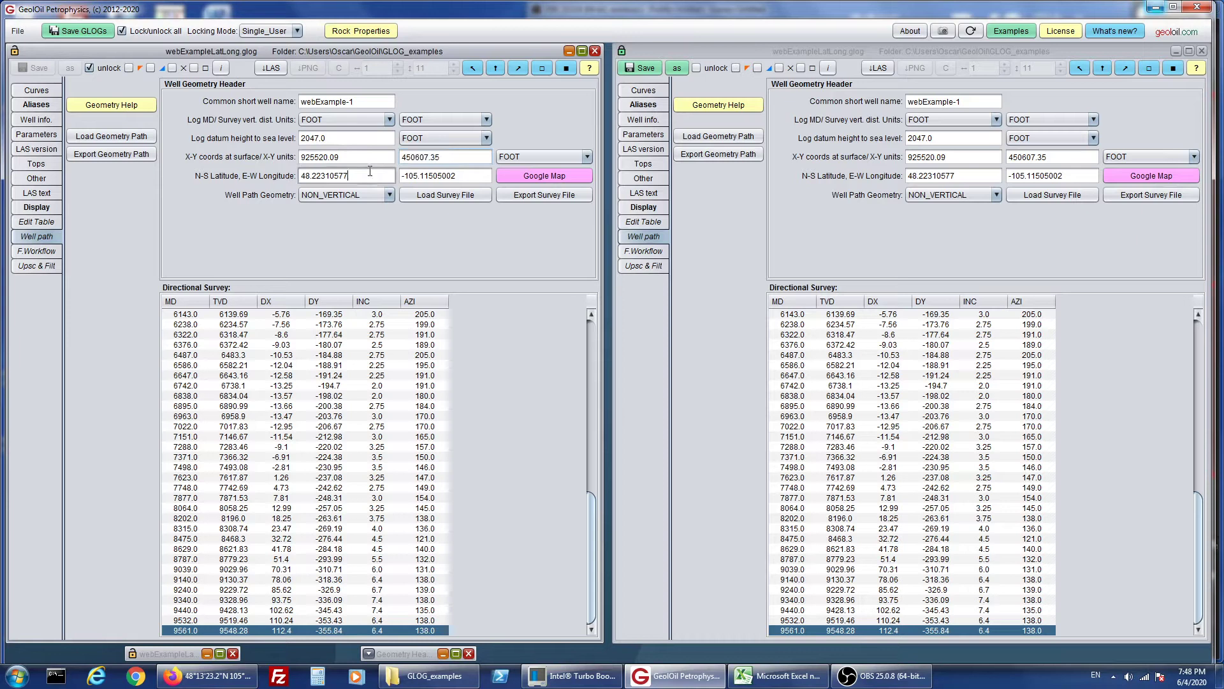
key(Tab)
drag(455, 175, 401, 176)
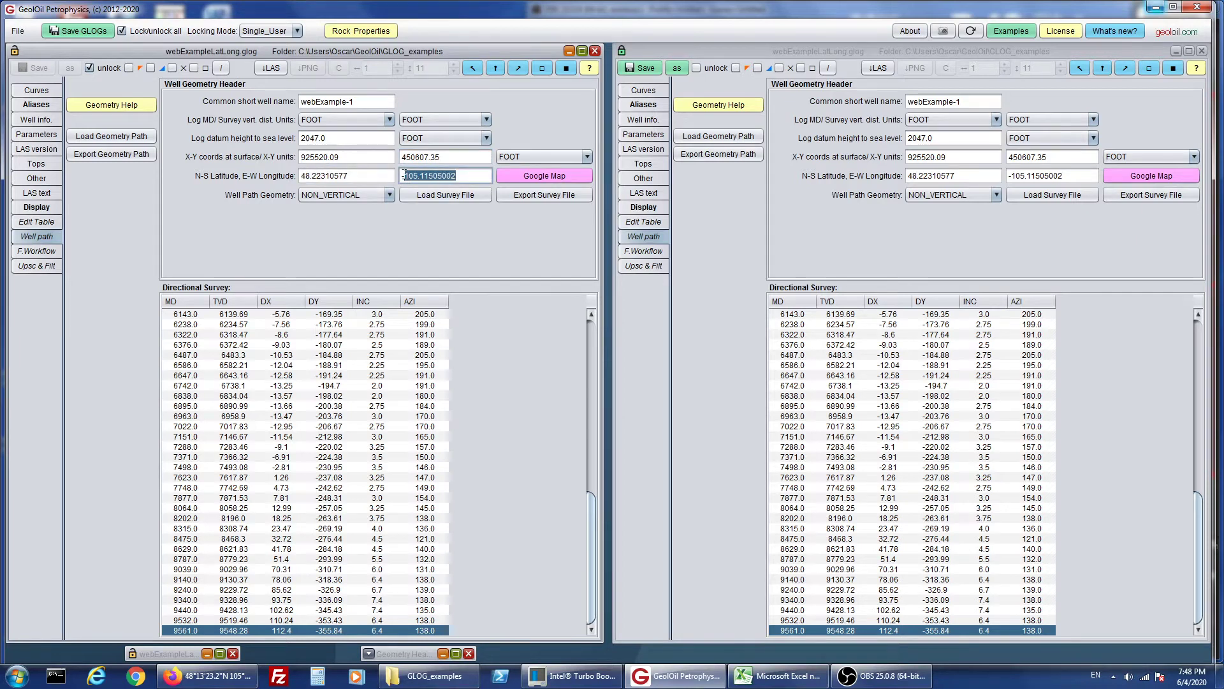
- Open the well's latitude/longitude location in Google Maps and examine the well site in satellite view
click(565, 180)
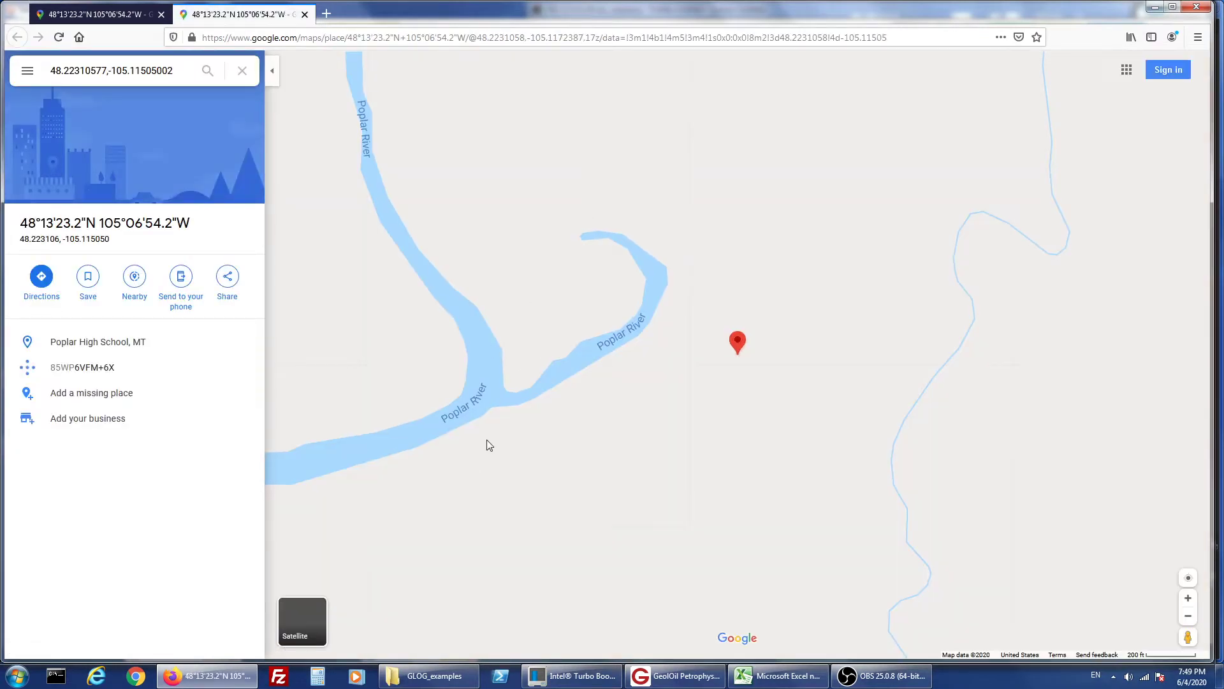
click(303, 616)
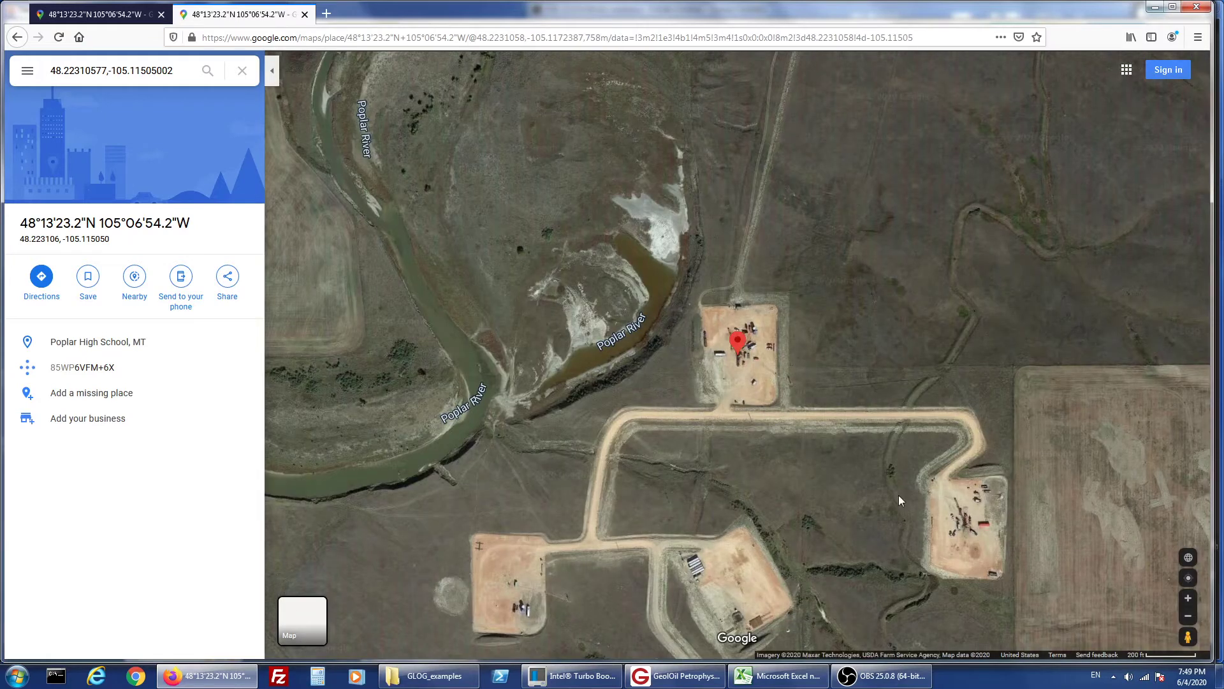
scroll(814, 501, up, 1)
scroll(797, 484, down, 2)
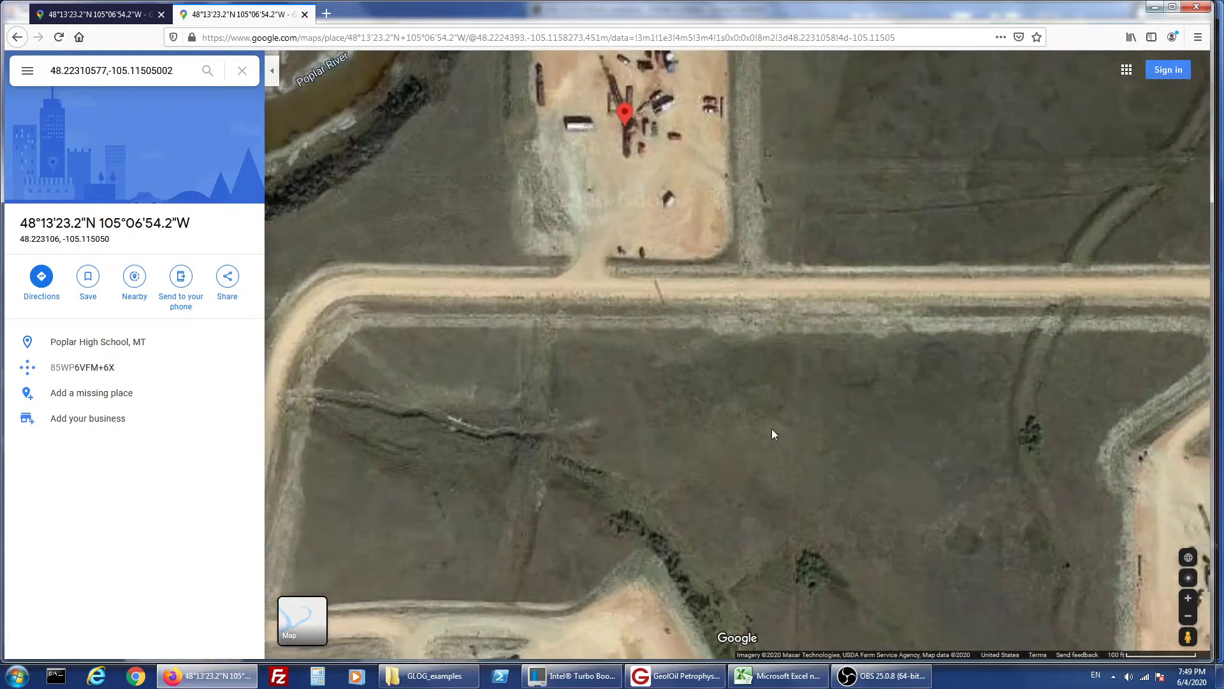
- Zoom the satellite map out from the well site to examine its location within North America
scroll(773, 430, down, 4)
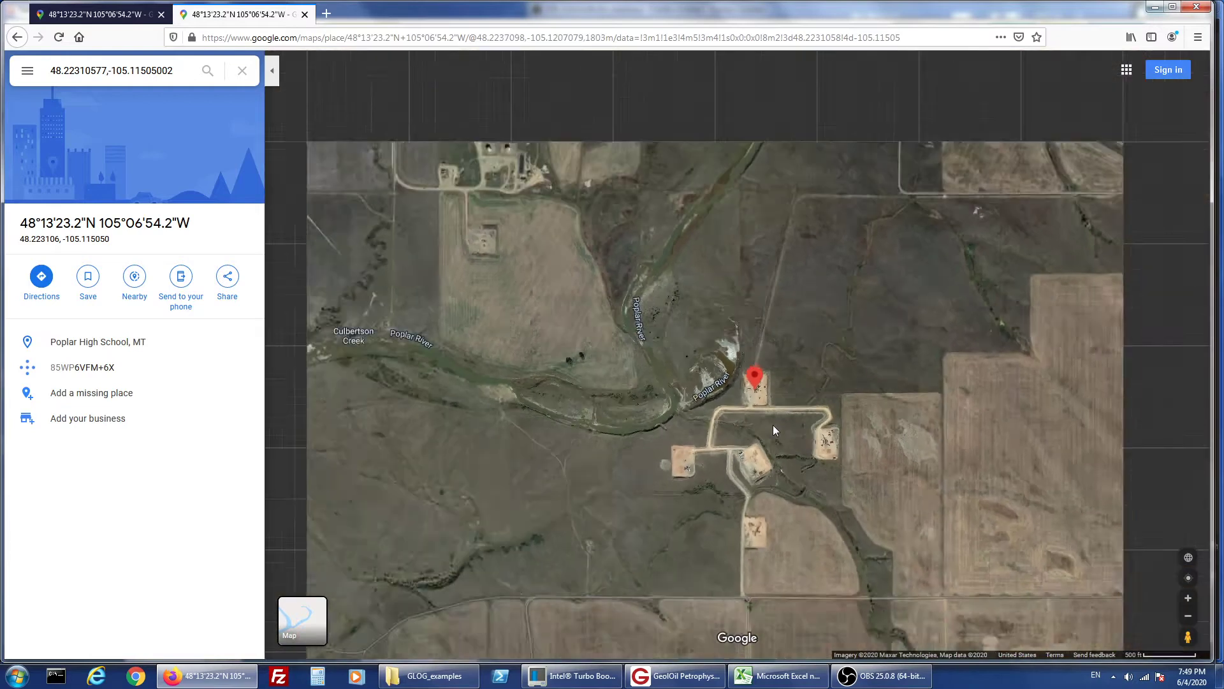
scroll(774, 426, down, 2)
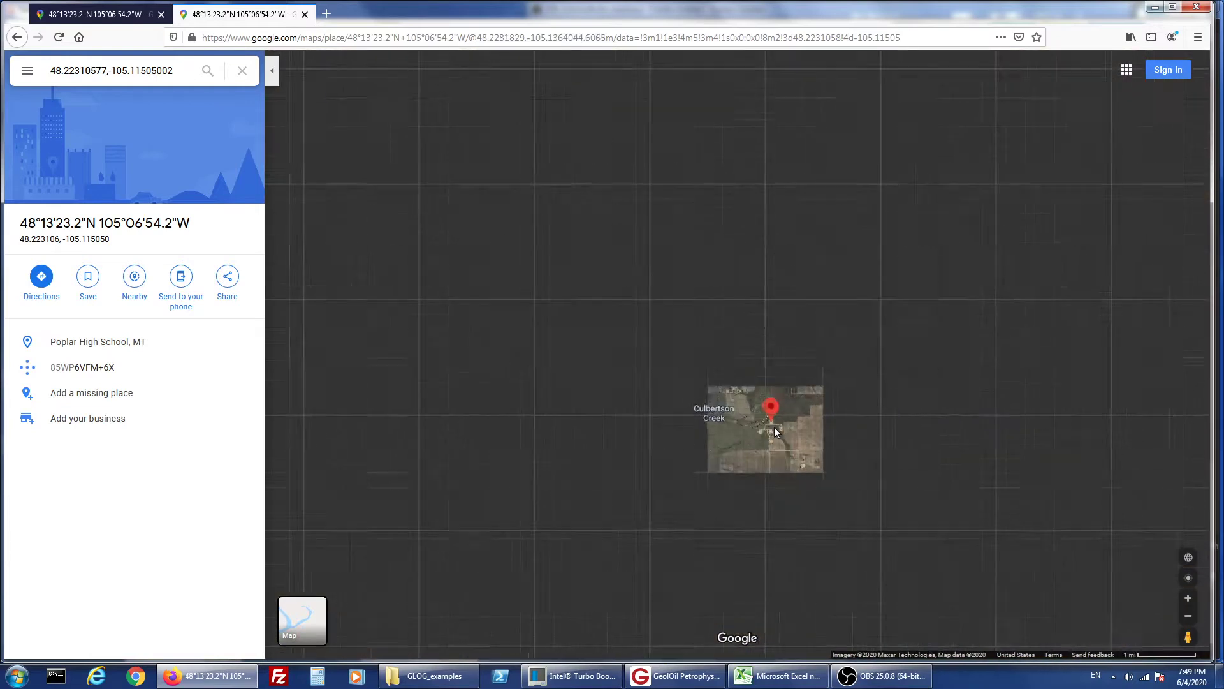
scroll(777, 405, down, 3)
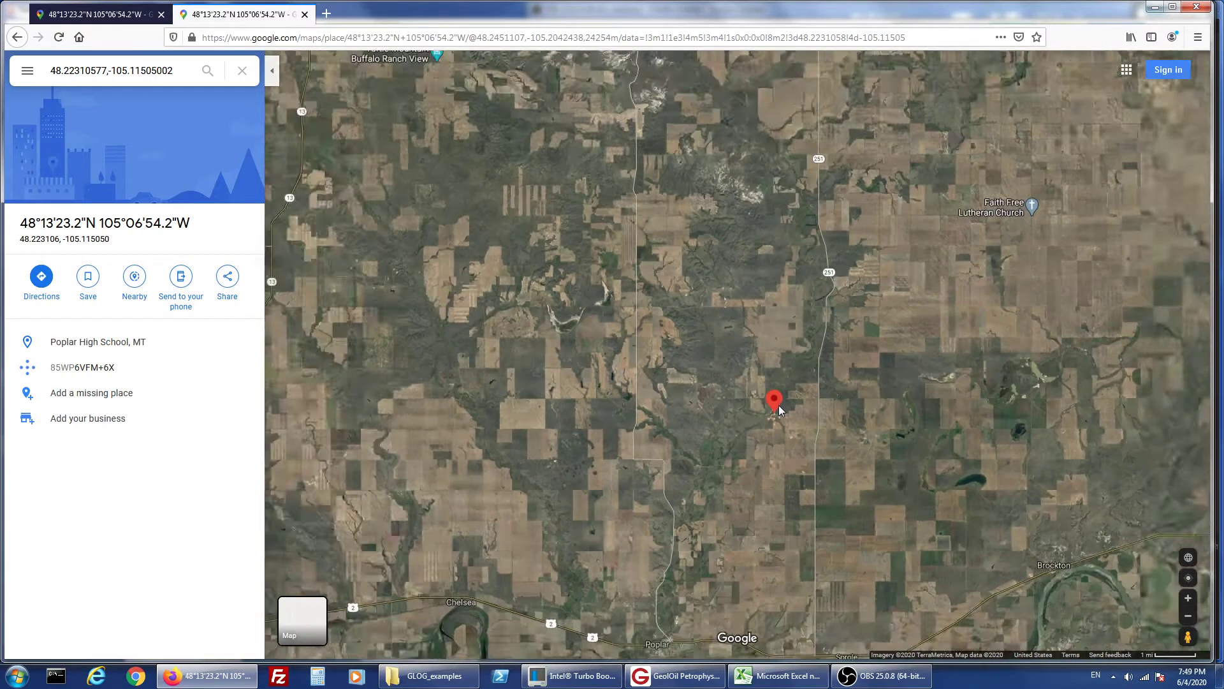
scroll(779, 404, down, 2)
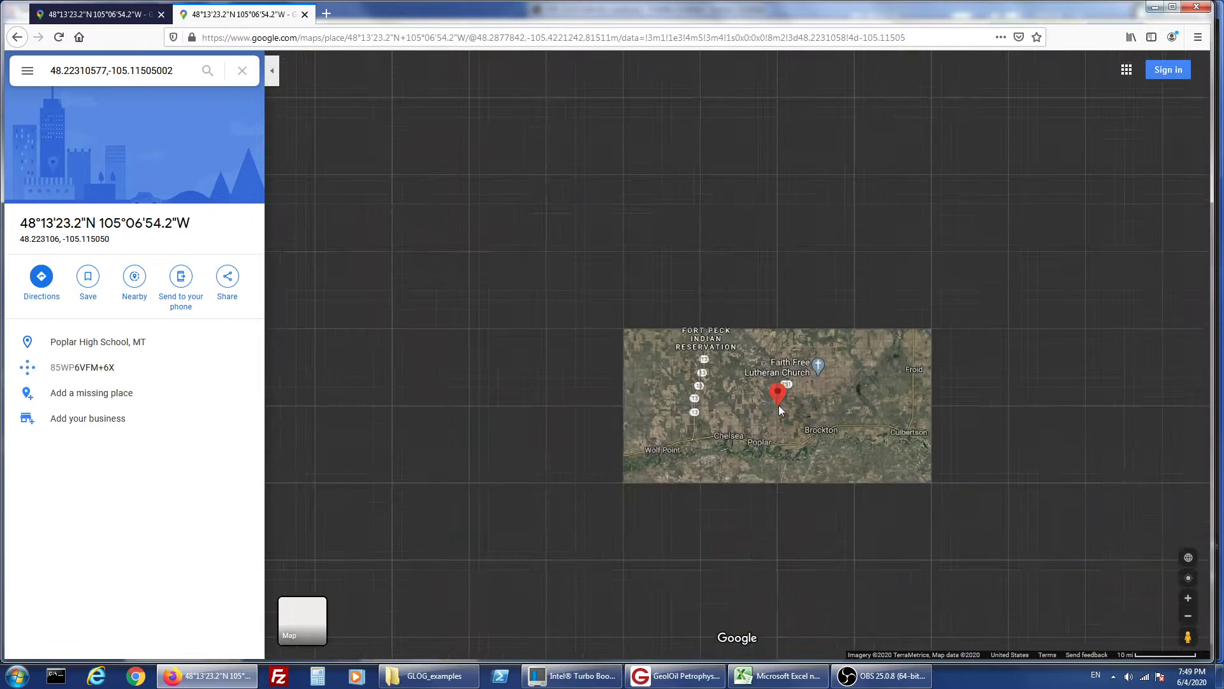
scroll(778, 404, down, 1)
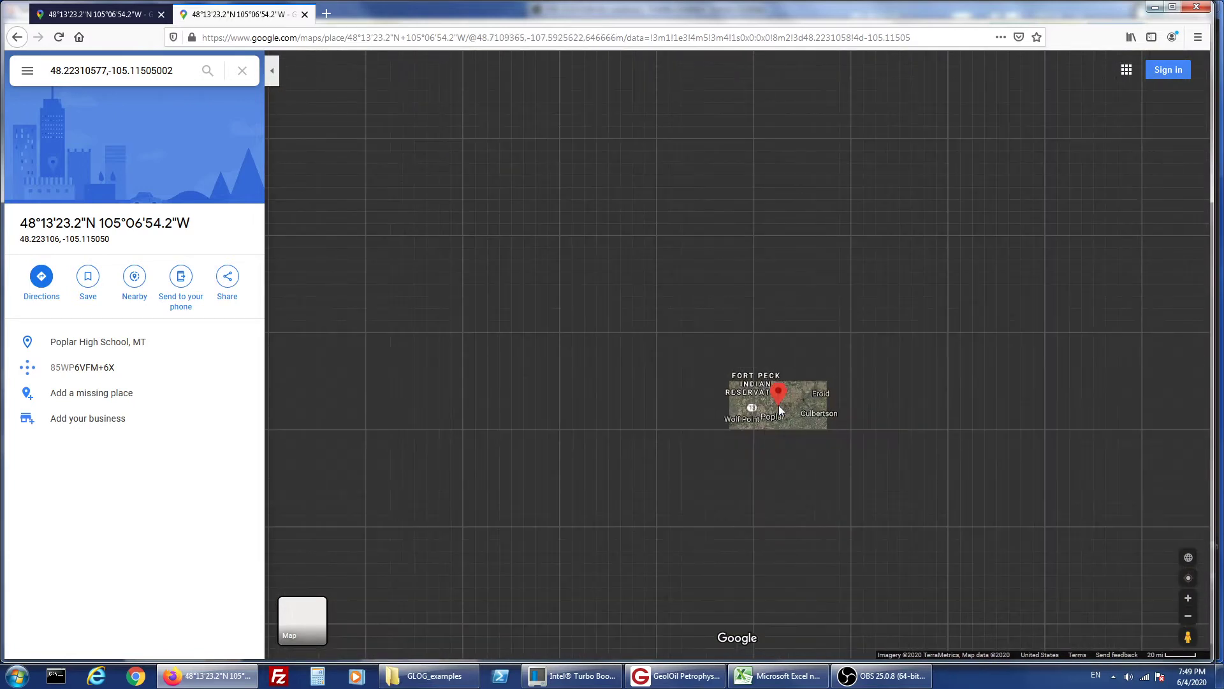
scroll(779, 404, down, 2)
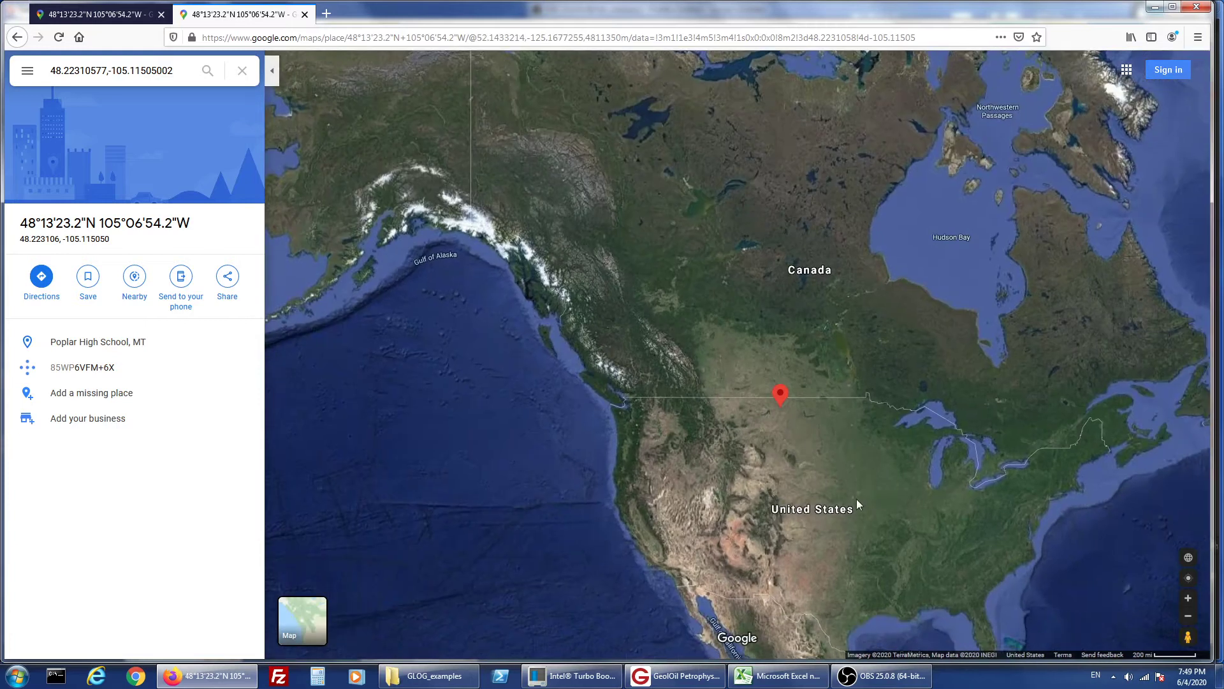
drag(894, 507, 752, 383)
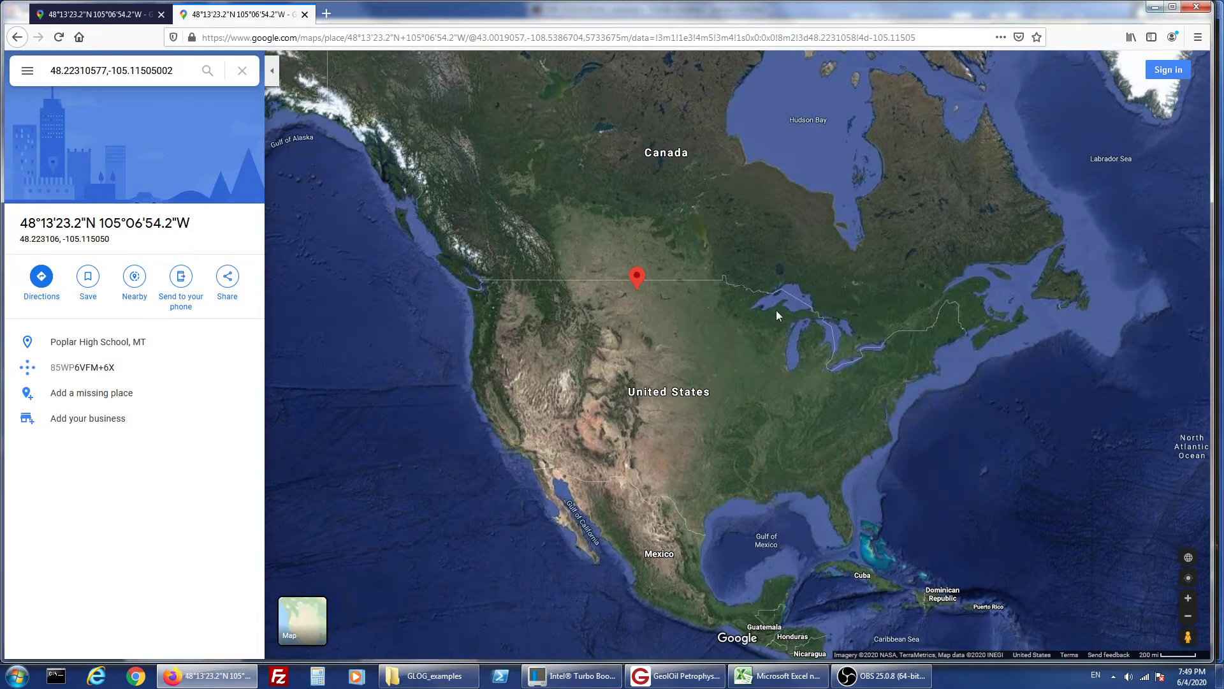
scroll(753, 321, down, 1)
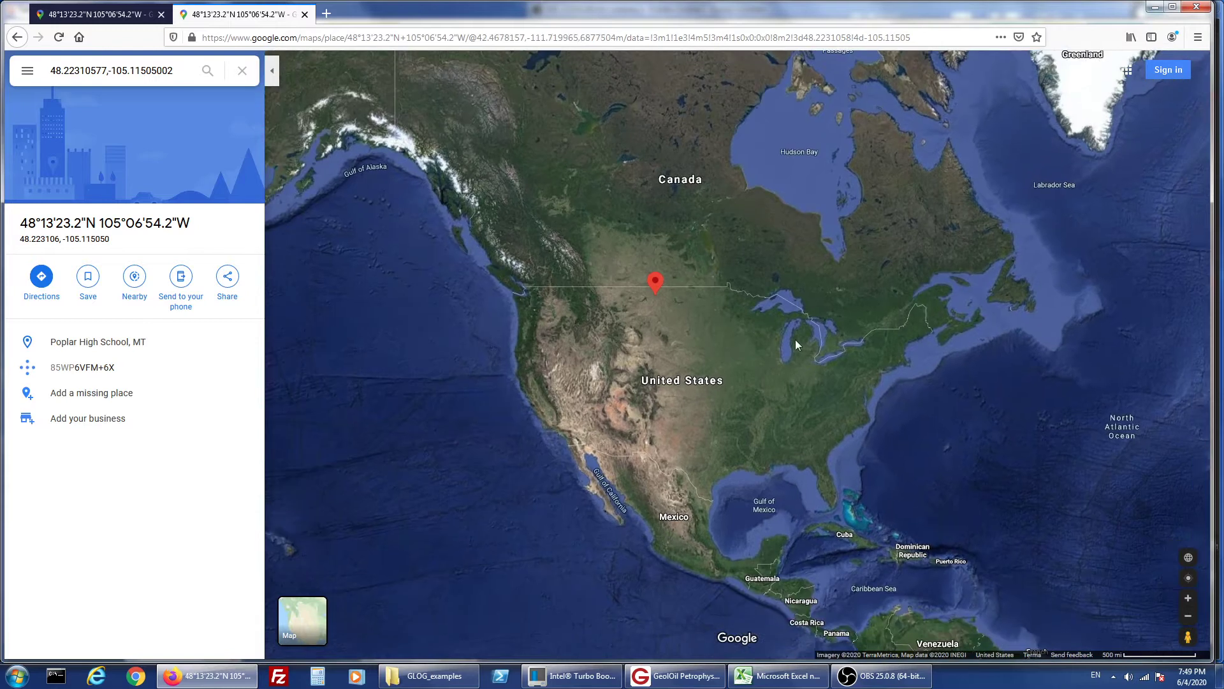
- Examine the well's position on the world satellite map relative to the Atlantic, Europe, Africa and Asia
scroll(798, 339, down, 1)
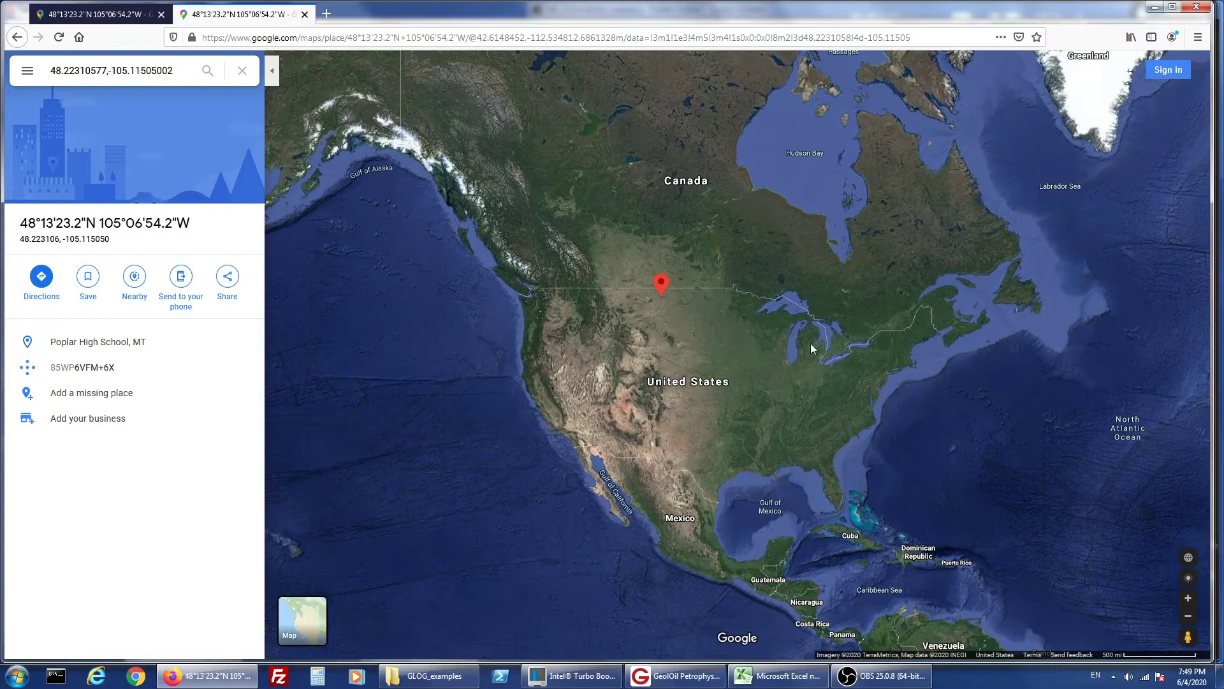
scroll(843, 342, down, 1)
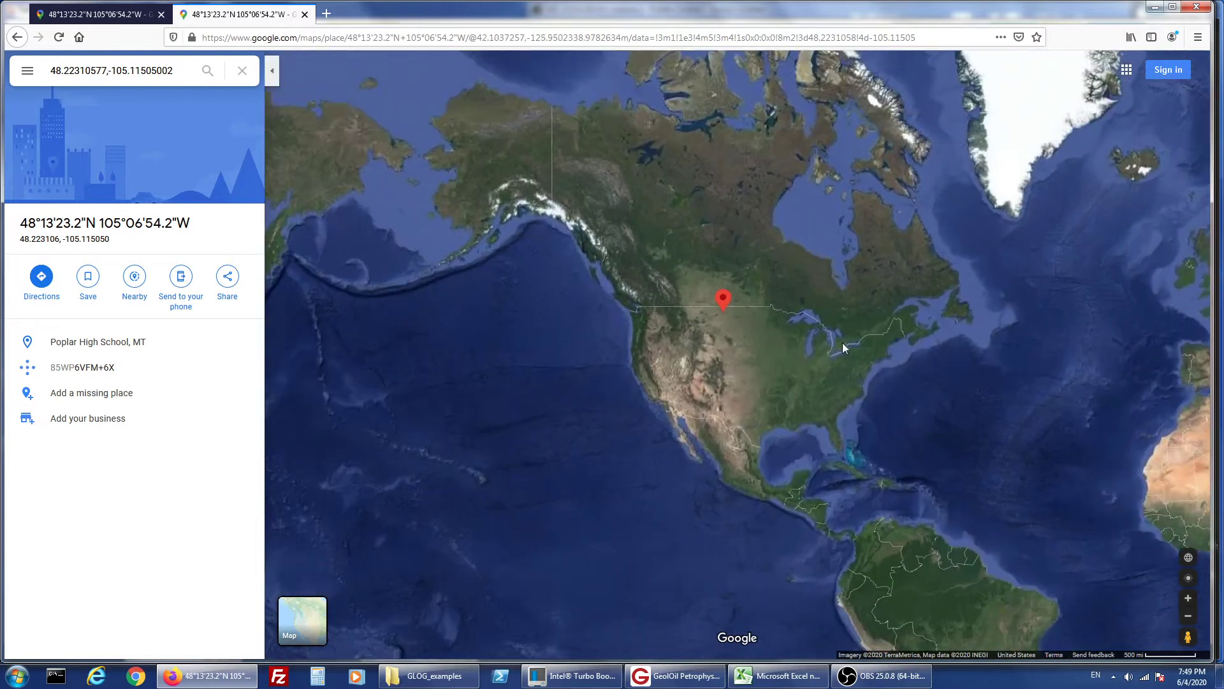
scroll(843, 343, down, 2)
drag(903, 355, 742, 337)
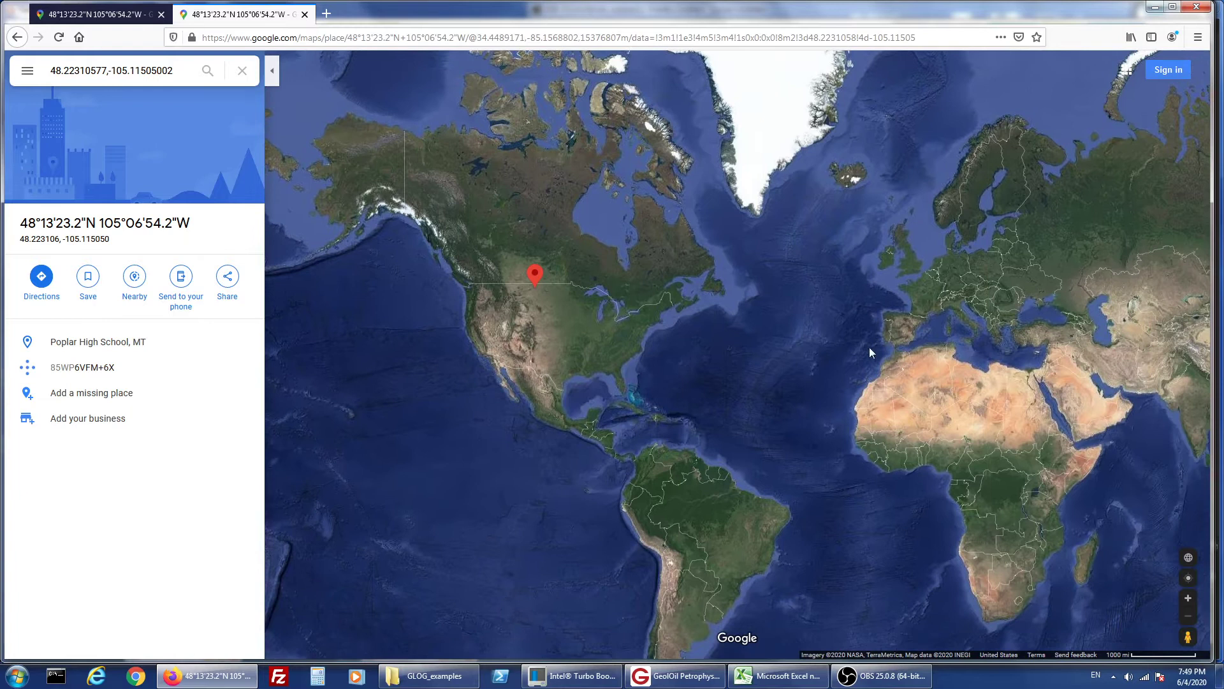
drag(837, 364, 760, 350)
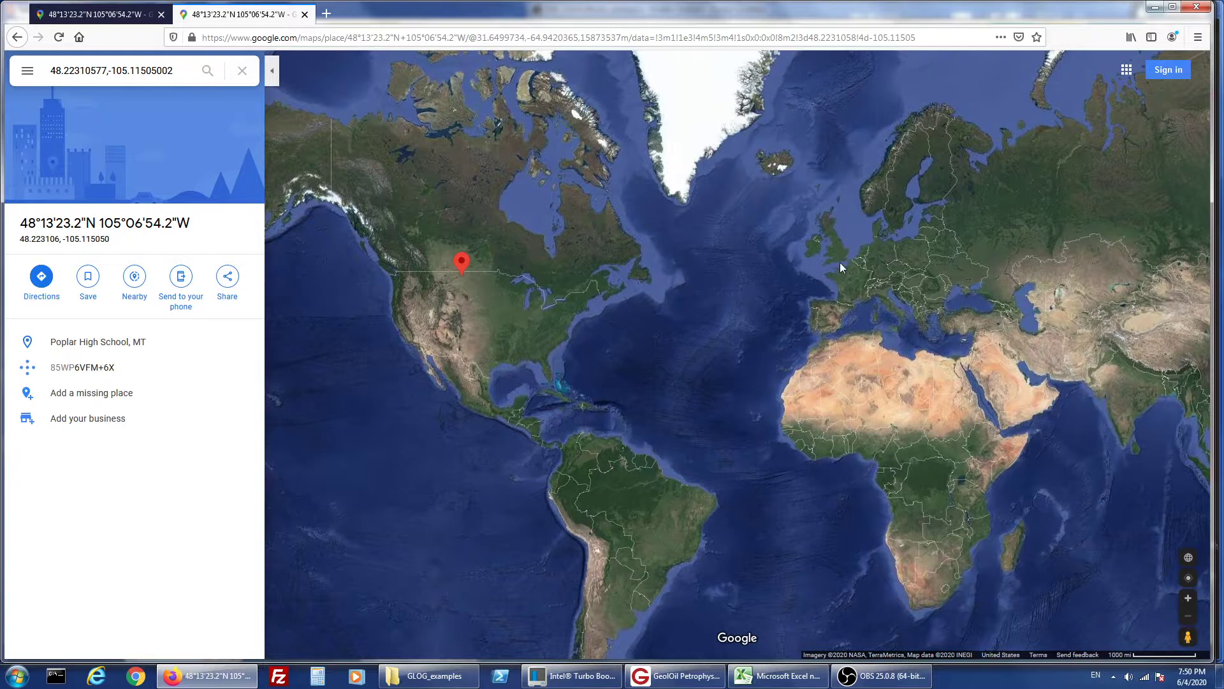
drag(743, 312, 692, 307)
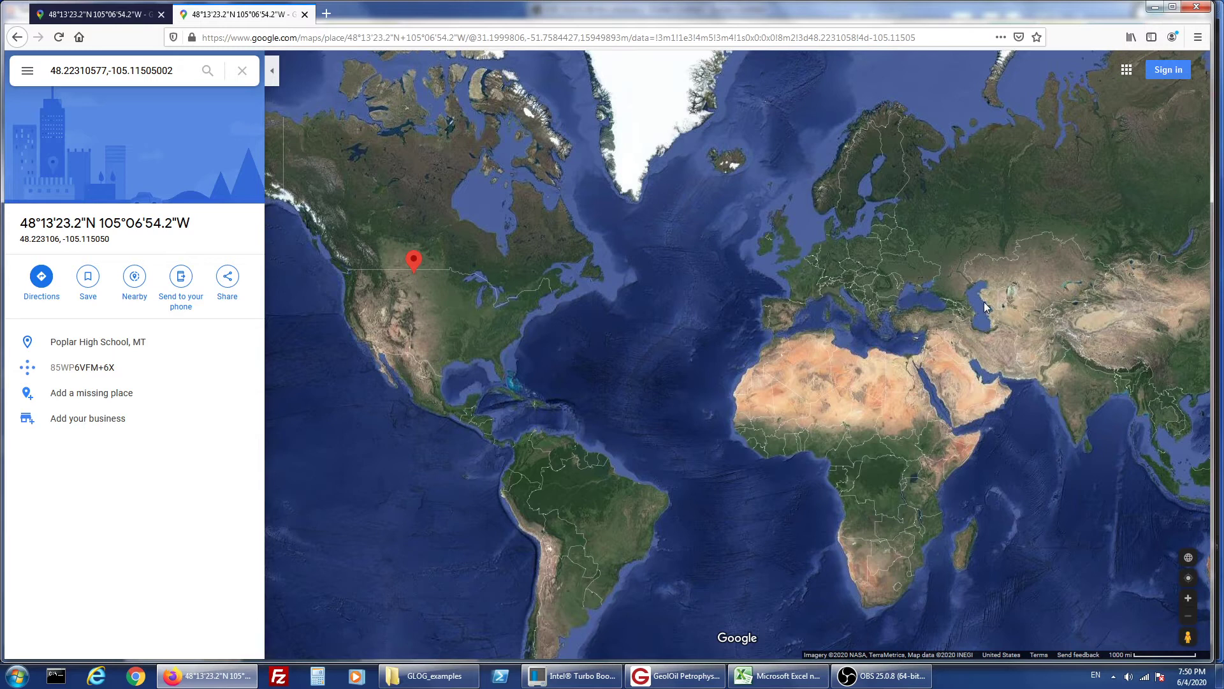
drag(1023, 345, 986, 350)
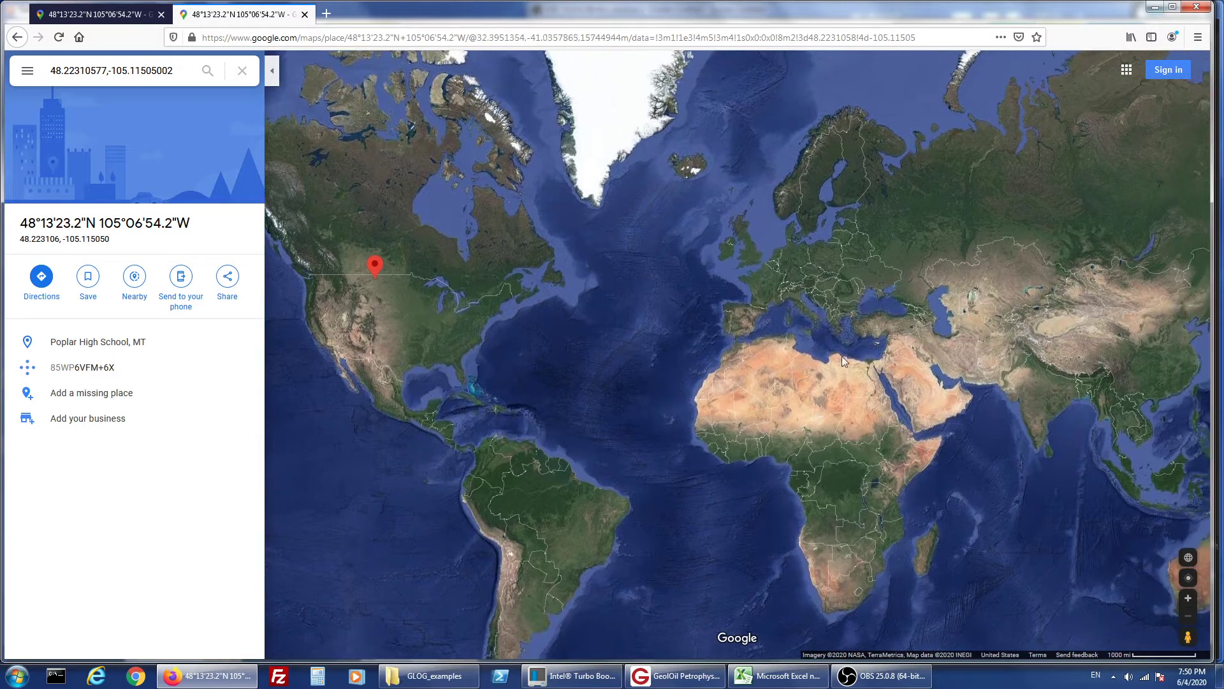
drag(590, 362, 788, 362)
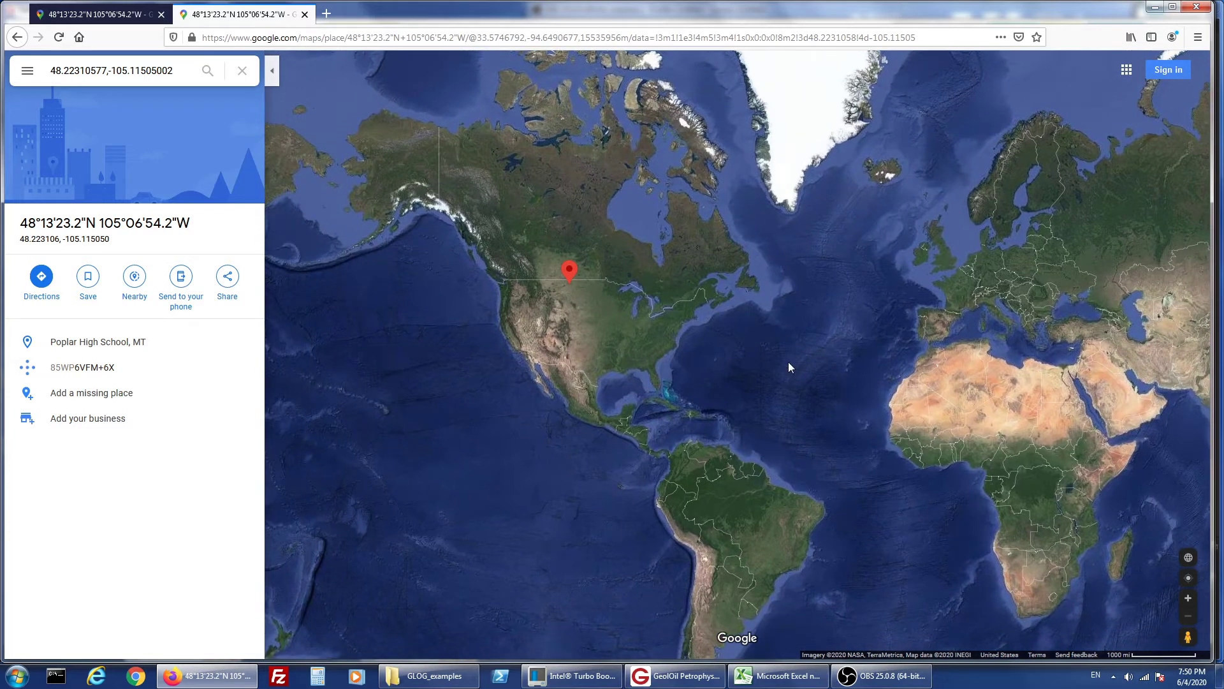